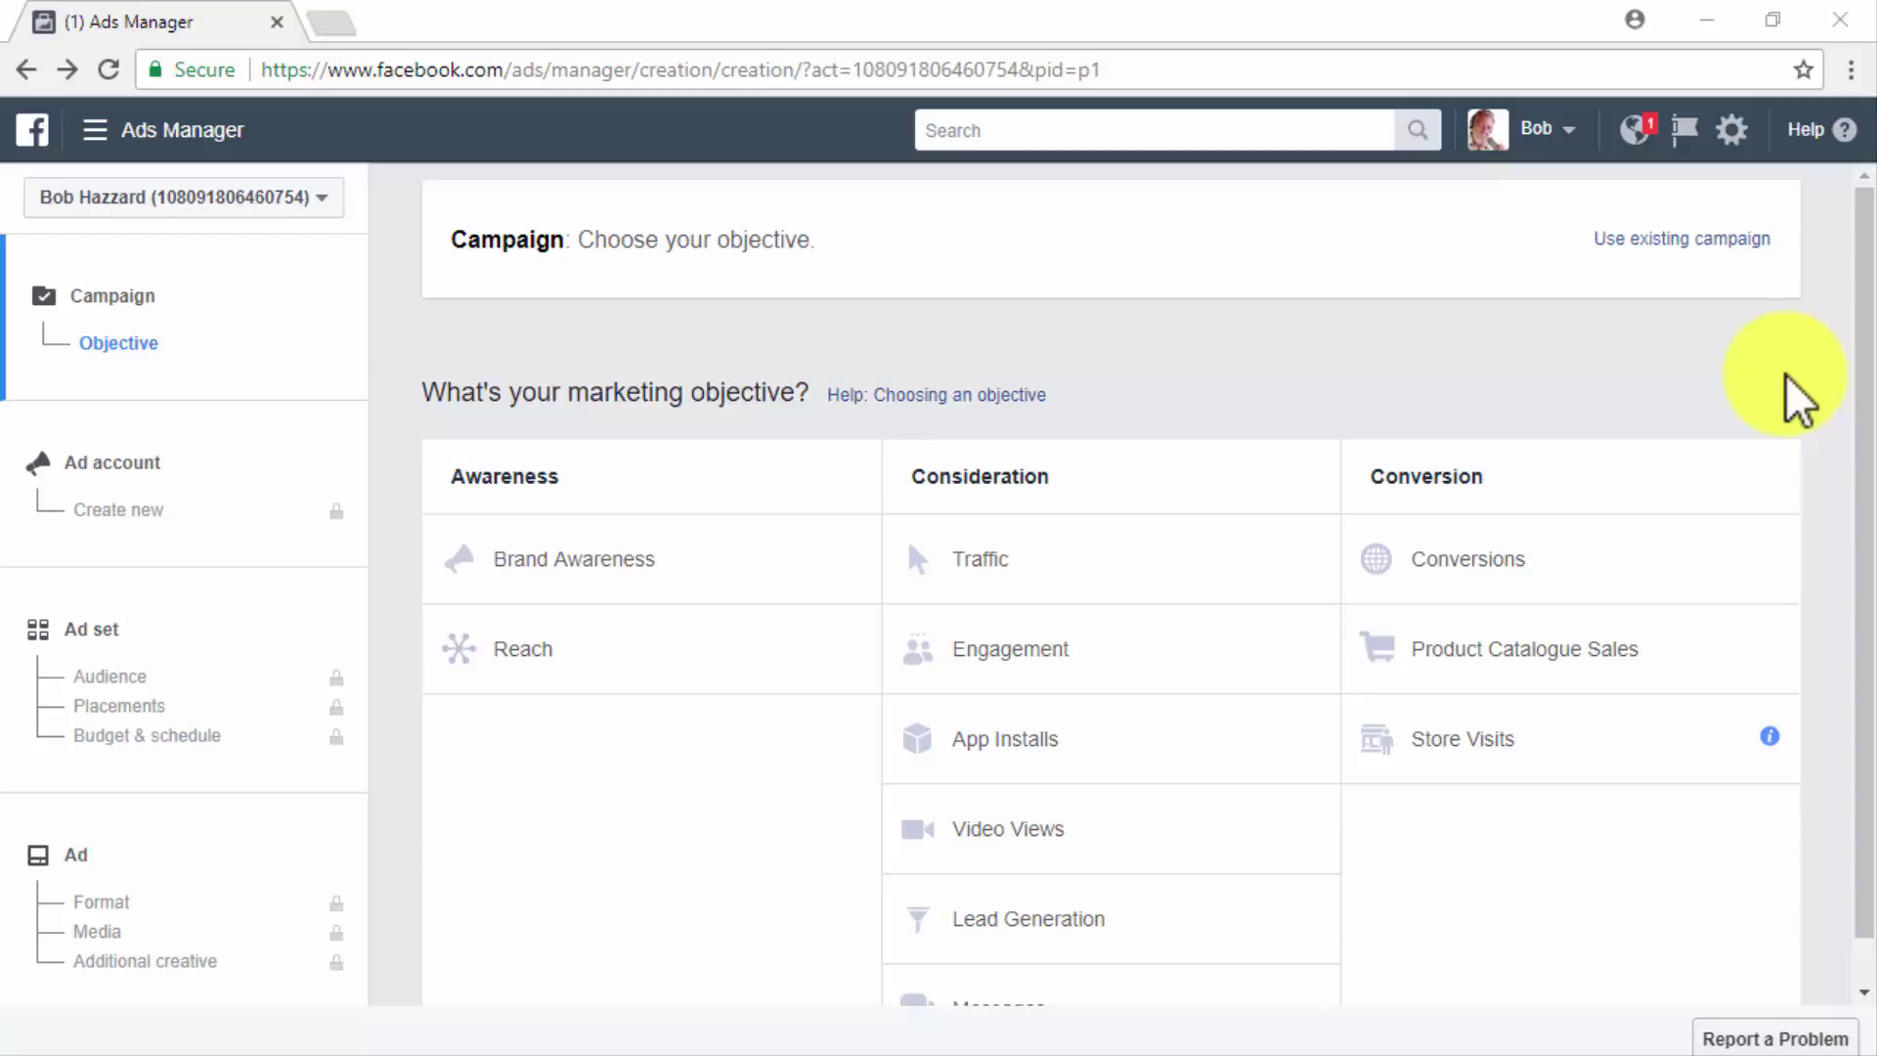
Step: Stay with a new campaign instead of an existing one, and choose the Conversions objective
click(1709, 240)
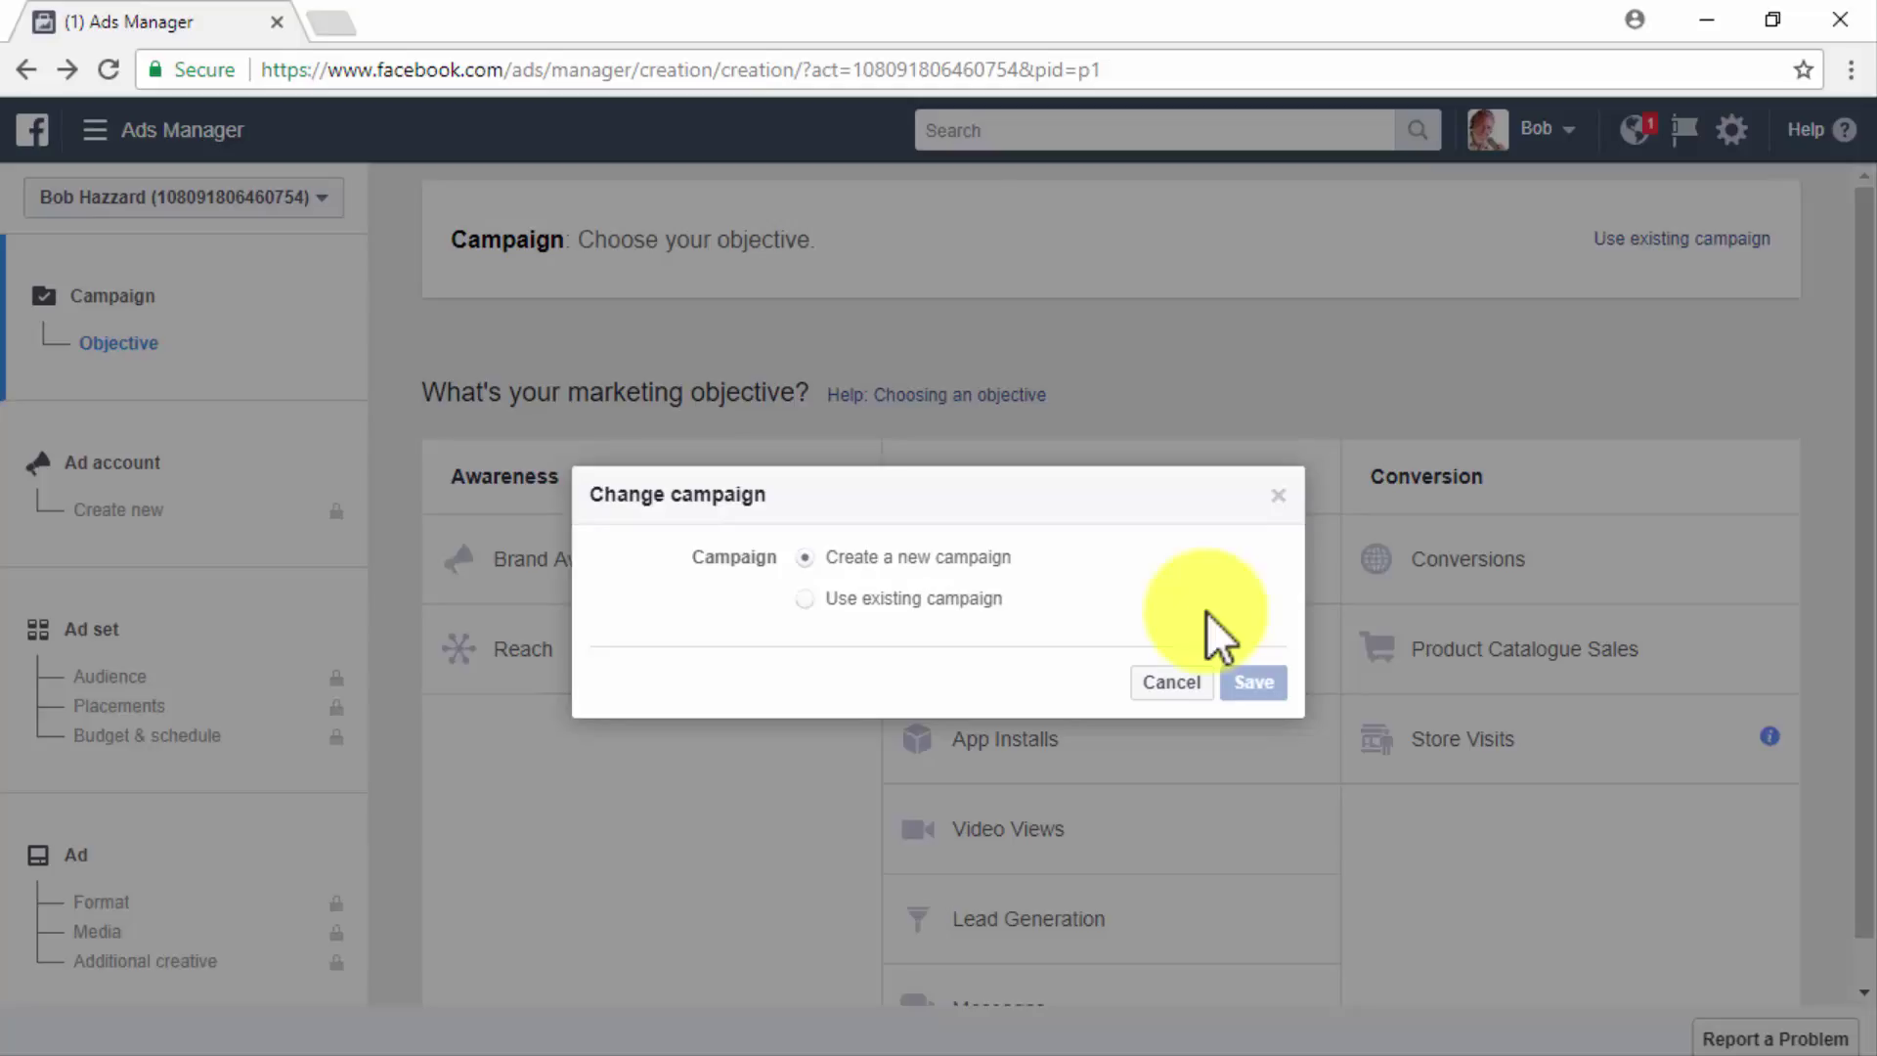
click(1183, 681)
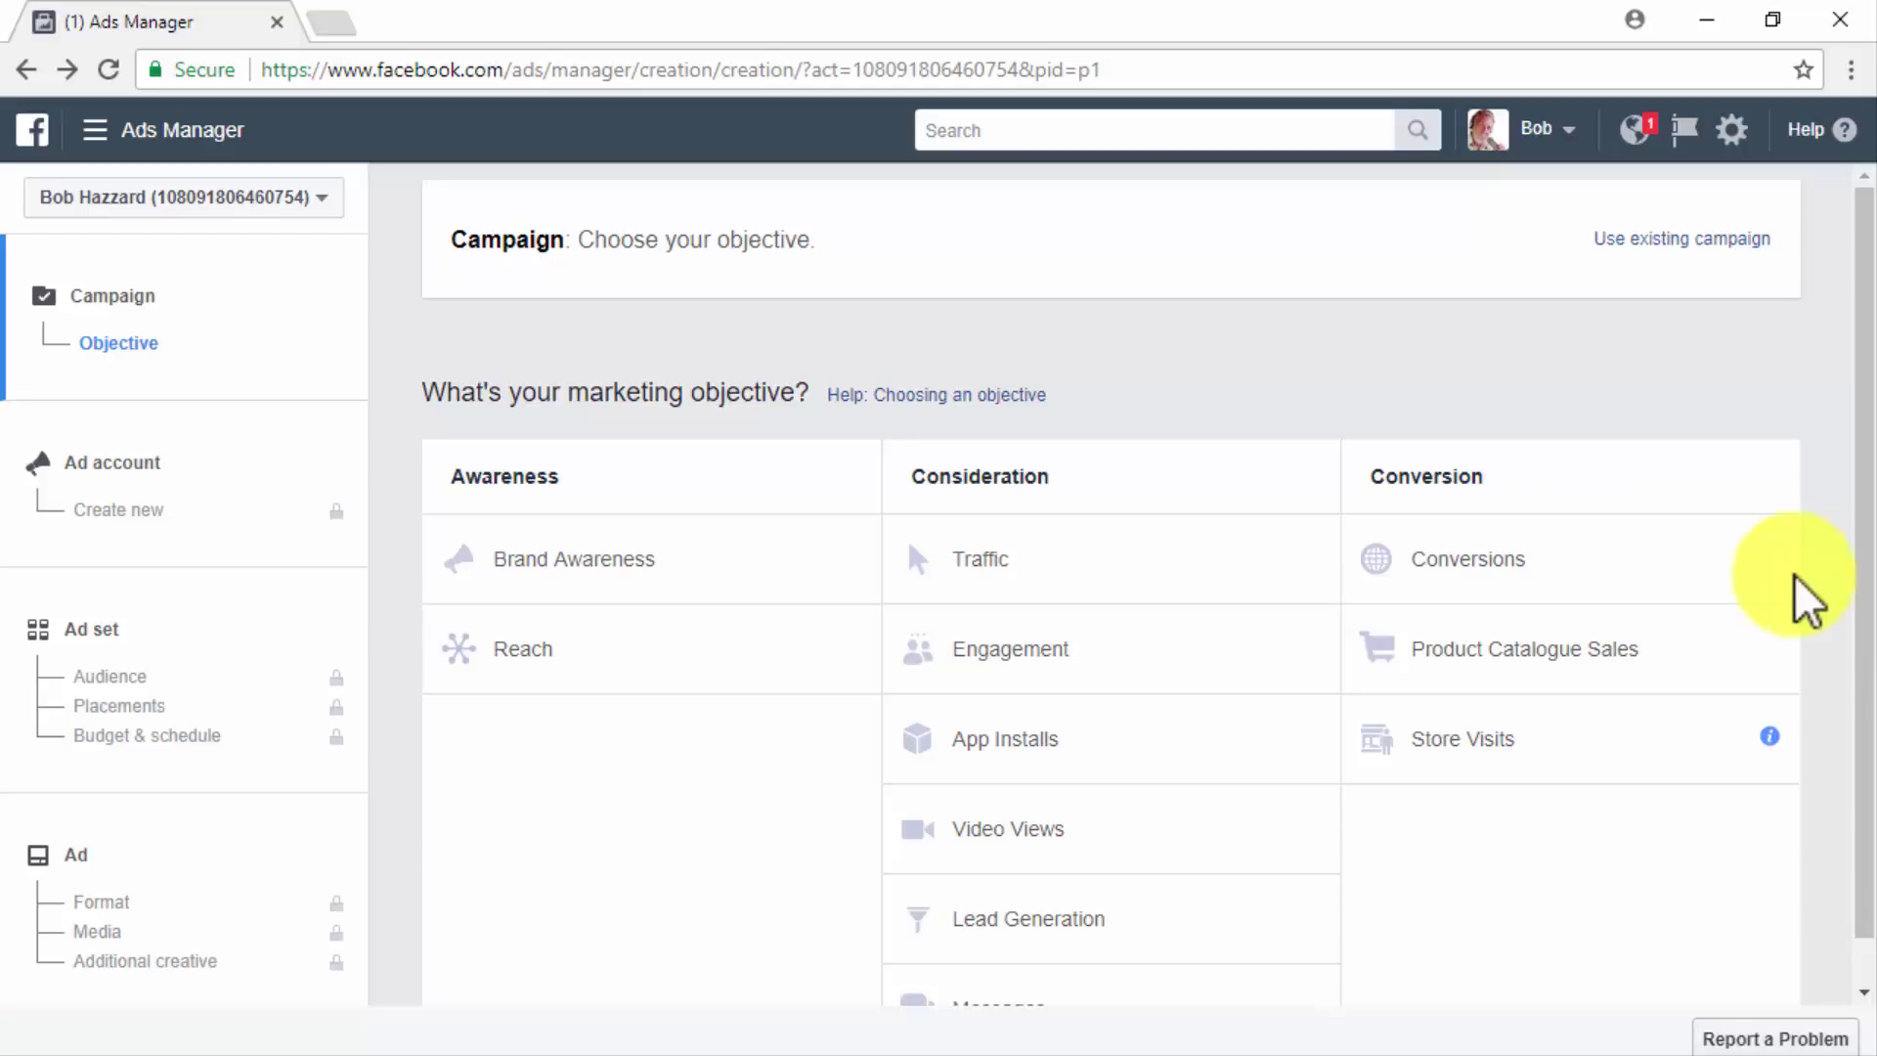
click(1714, 577)
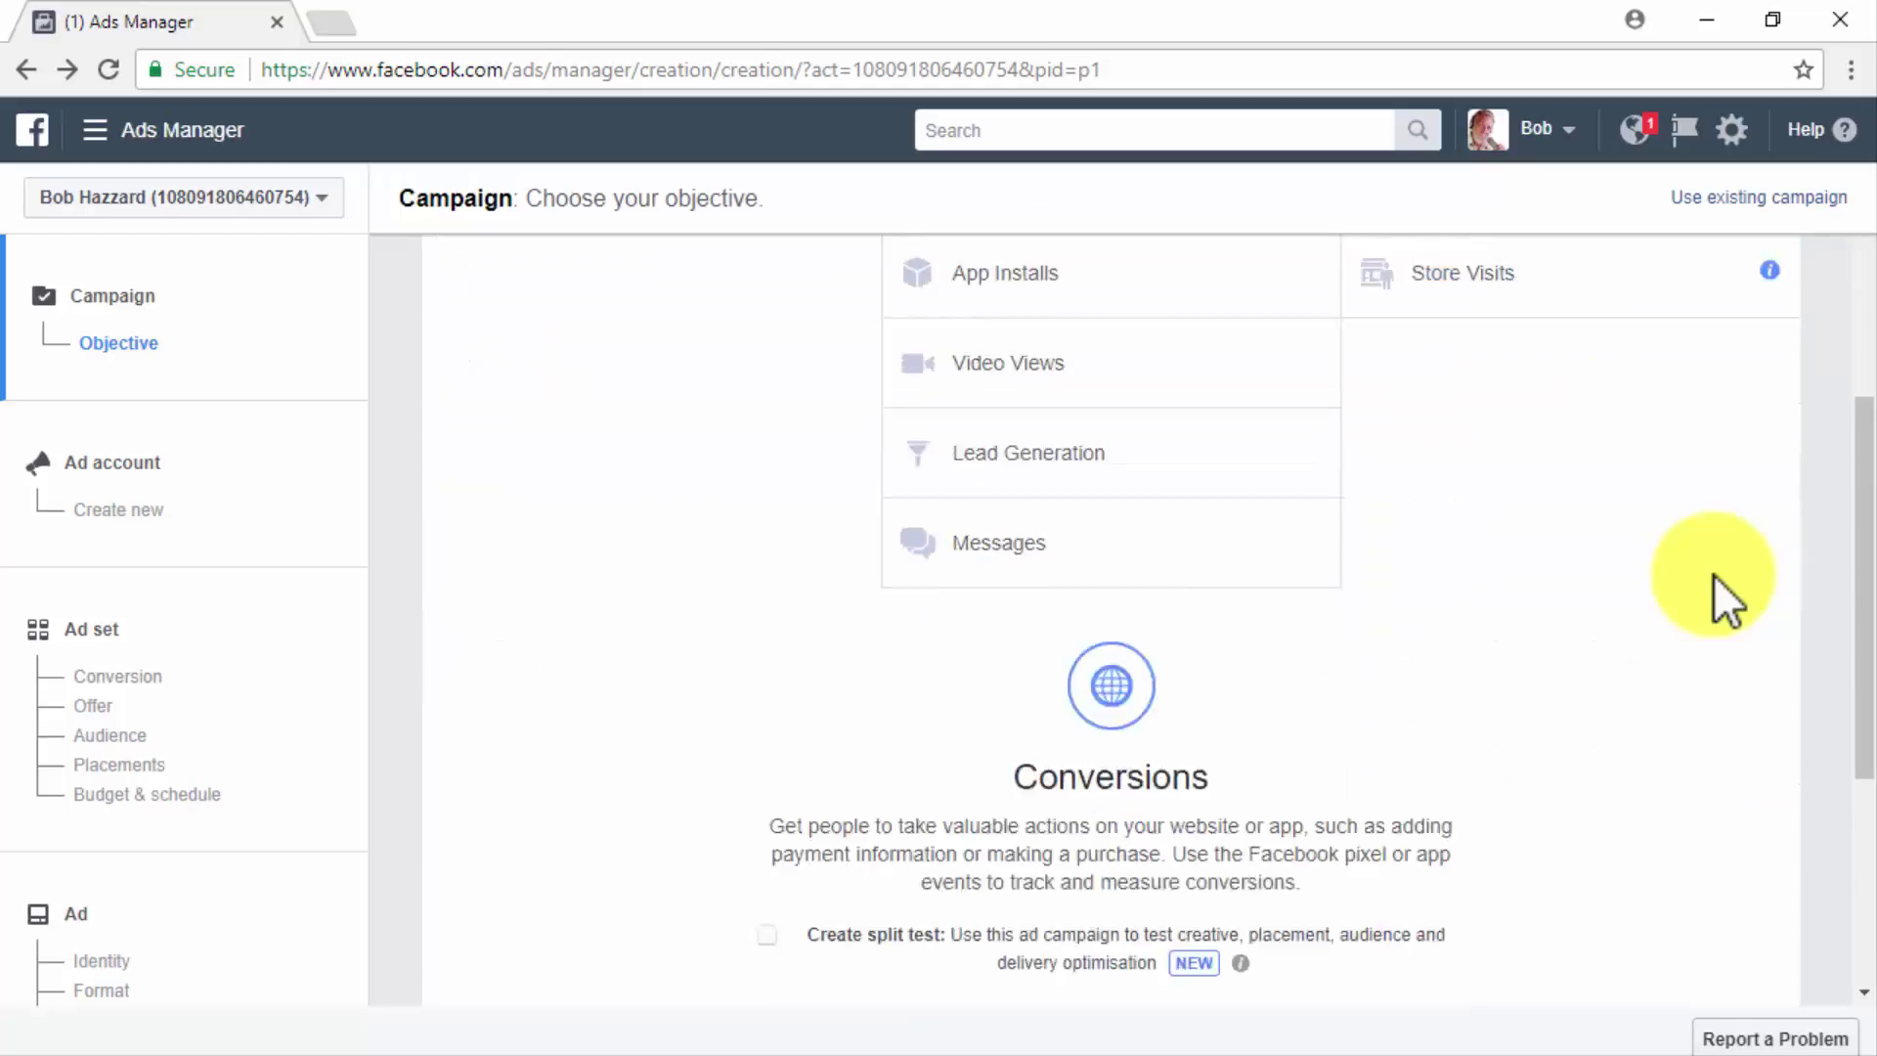
Step: Name the campaign 'New Conversions', set key result to None of these apply, and confirm the ad account
click(1325, 788)
key(Home)
text(New)
click(1157, 868)
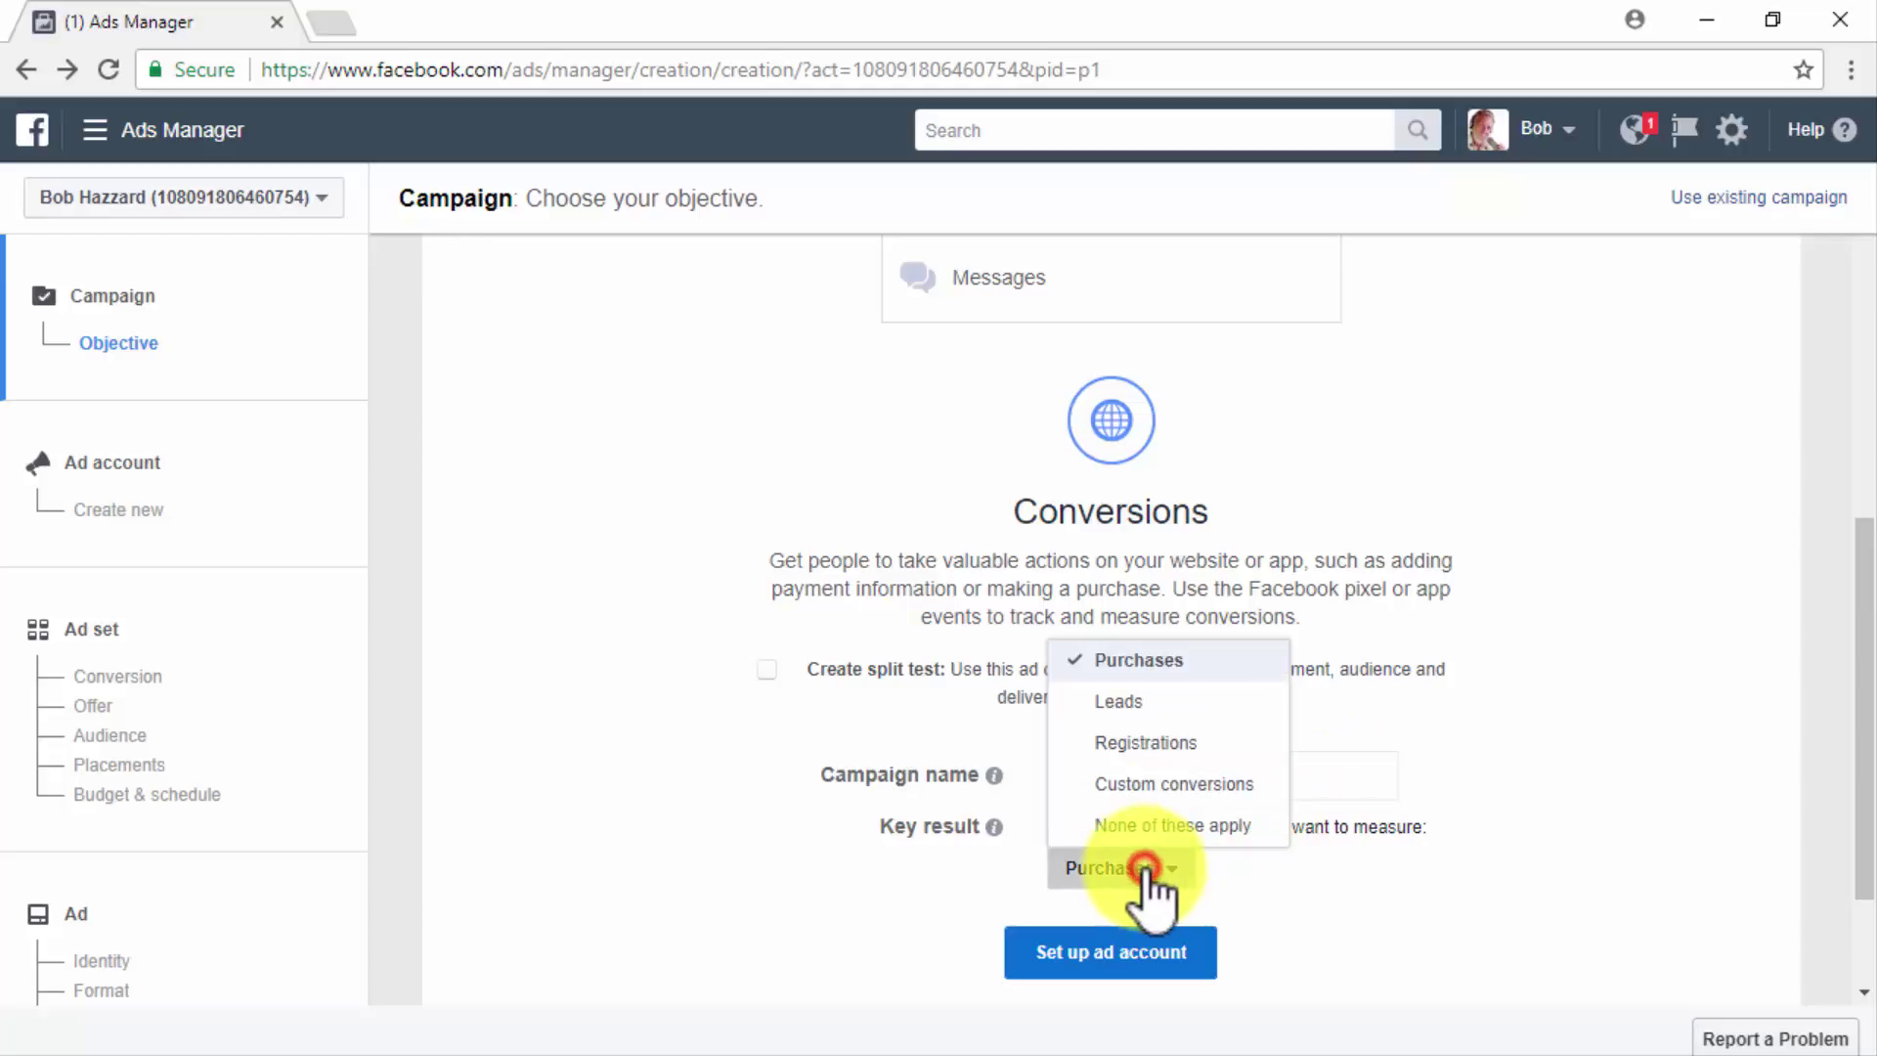
click(1168, 829)
click(1174, 961)
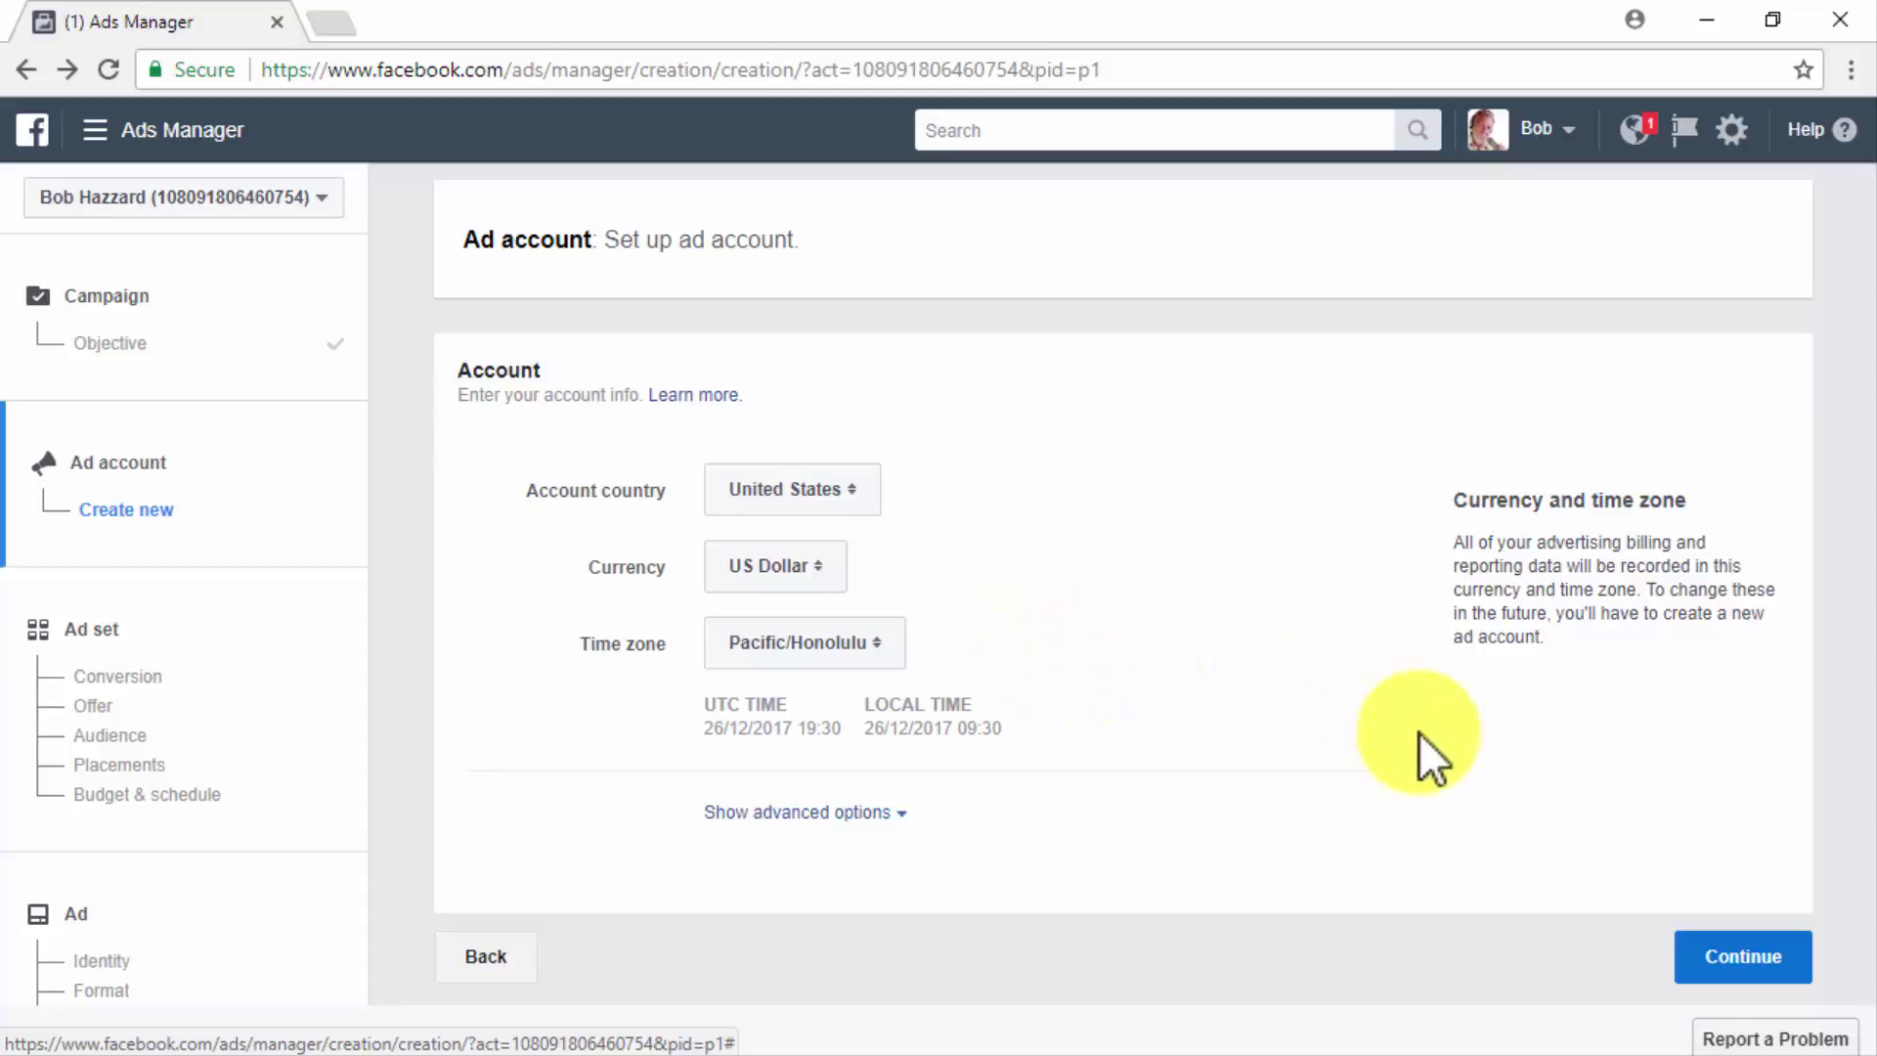
click(1750, 953)
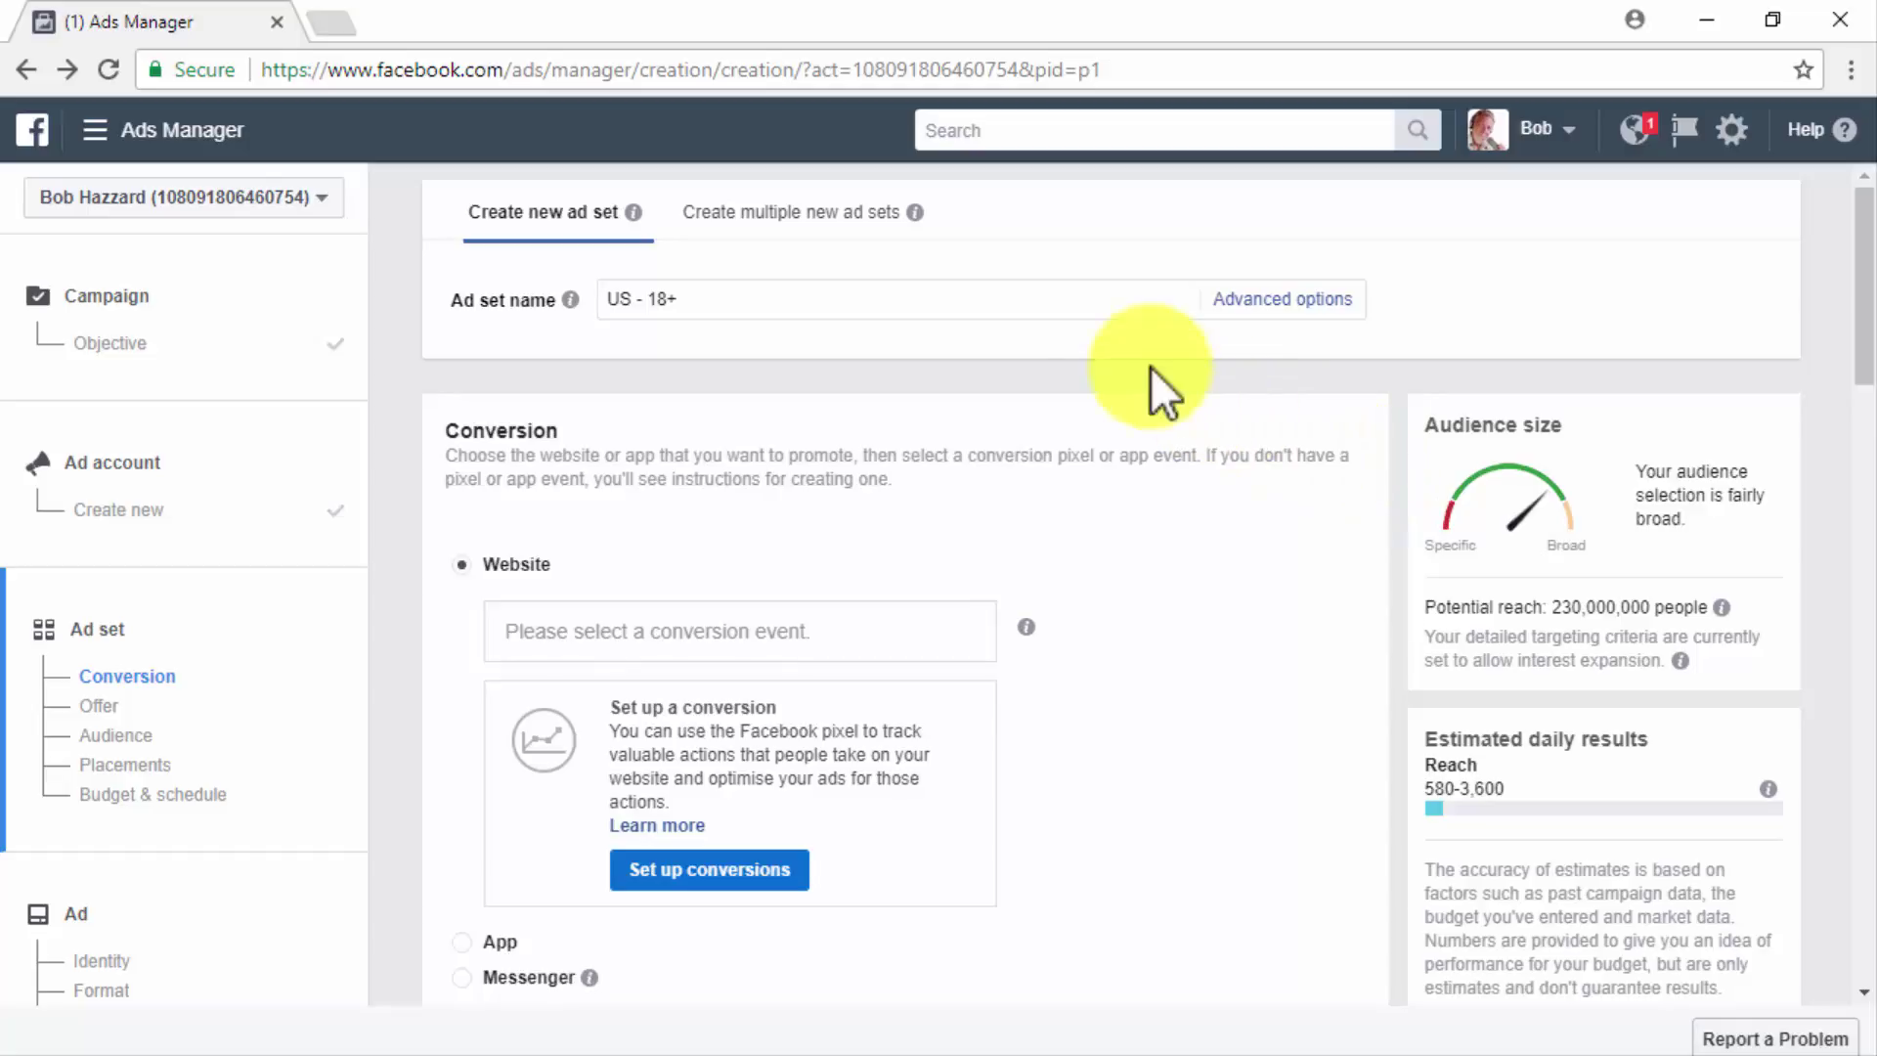
Step: Rename the ad set to 'New Remarketing Ad Set 1'
click(1064, 303)
key(ctrl+a)
text(New Remarketing Ad Set 1)
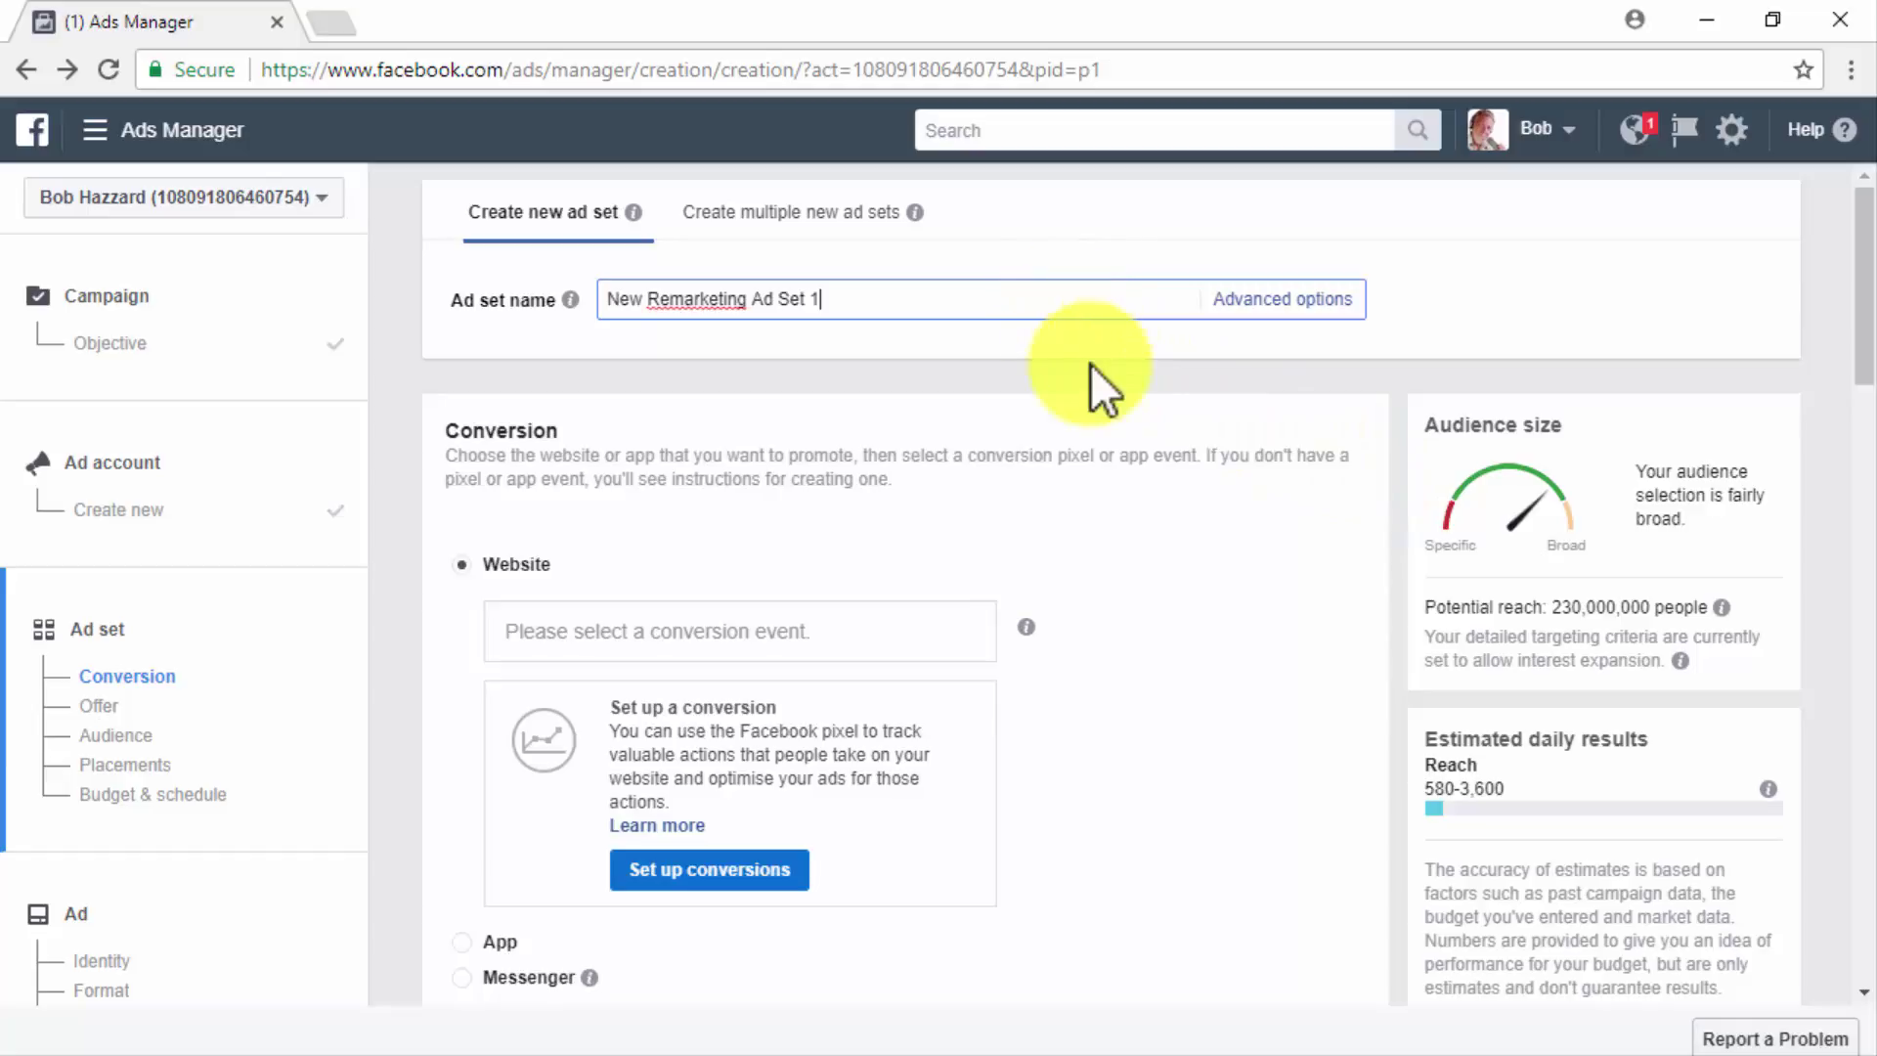
scroll(1181, 534, down, 2)
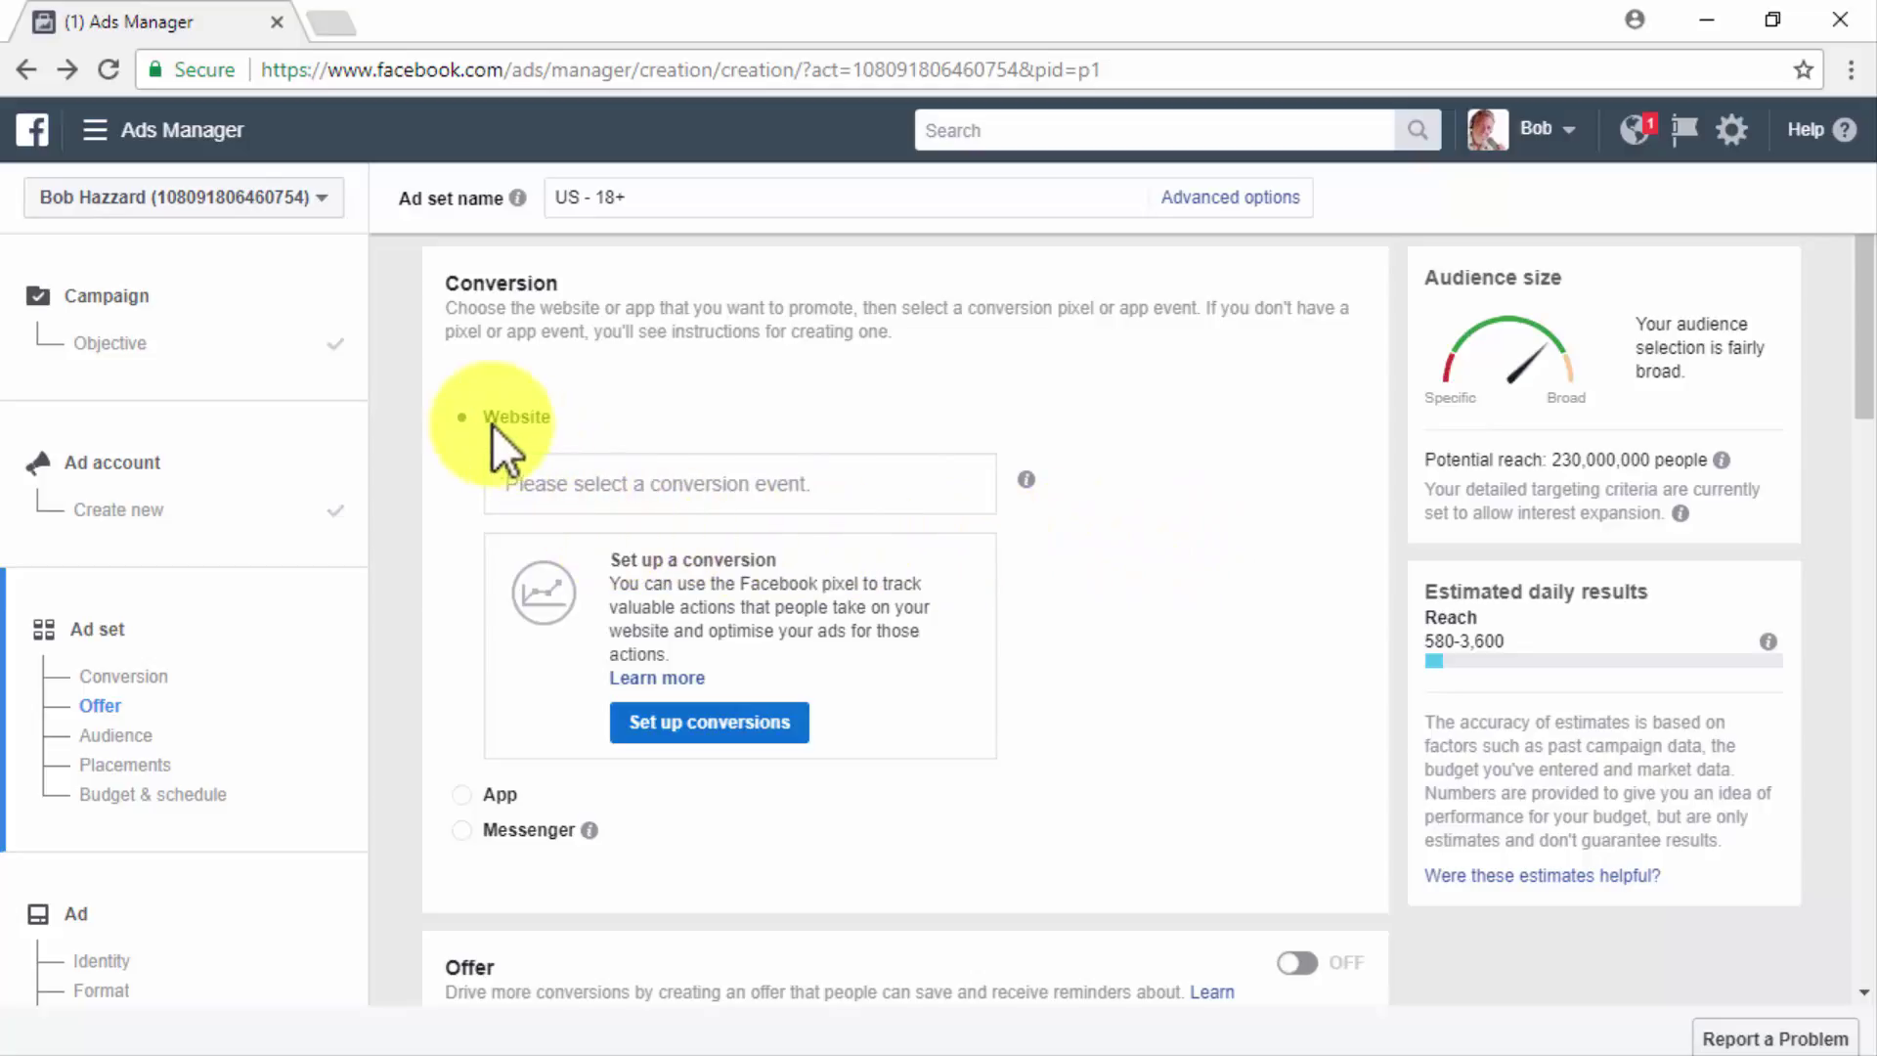
Step: Track the View Content conversion event and switch the Offer toggle on
click(598, 498)
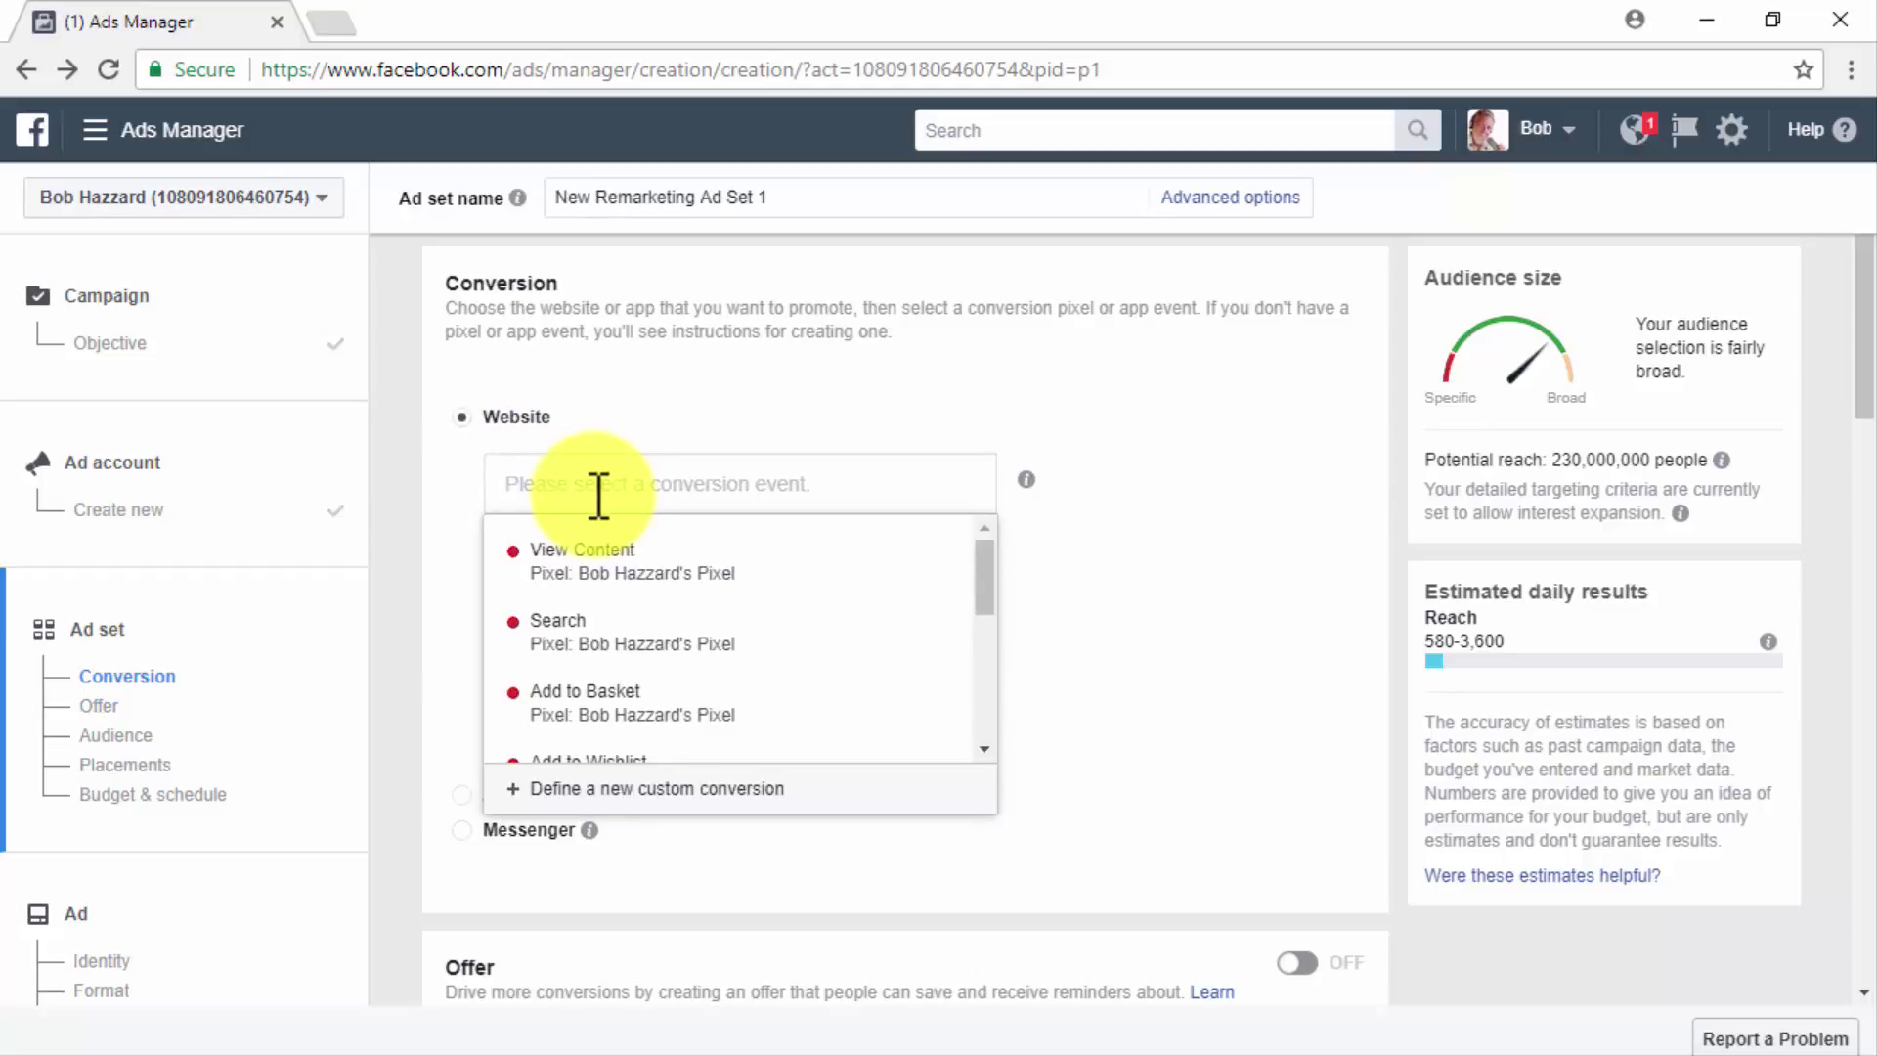
mouse_move(732, 571)
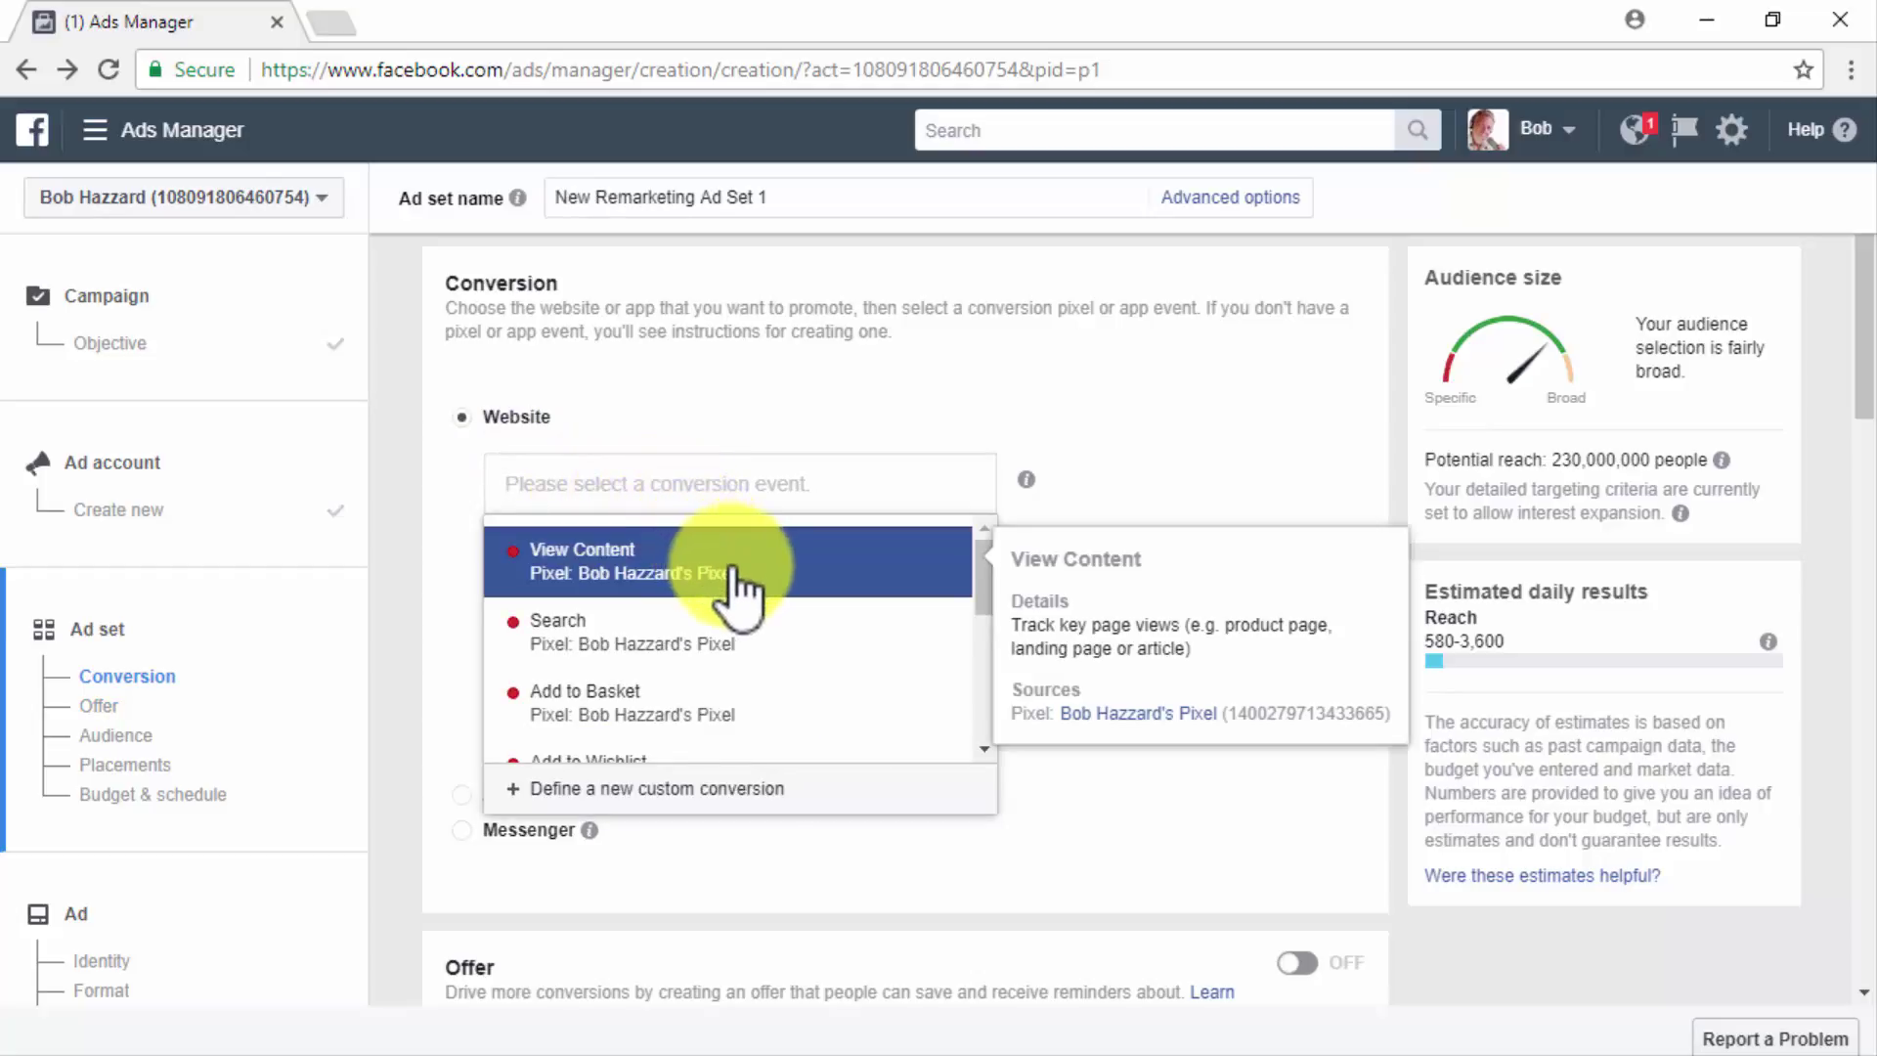
click(732, 572)
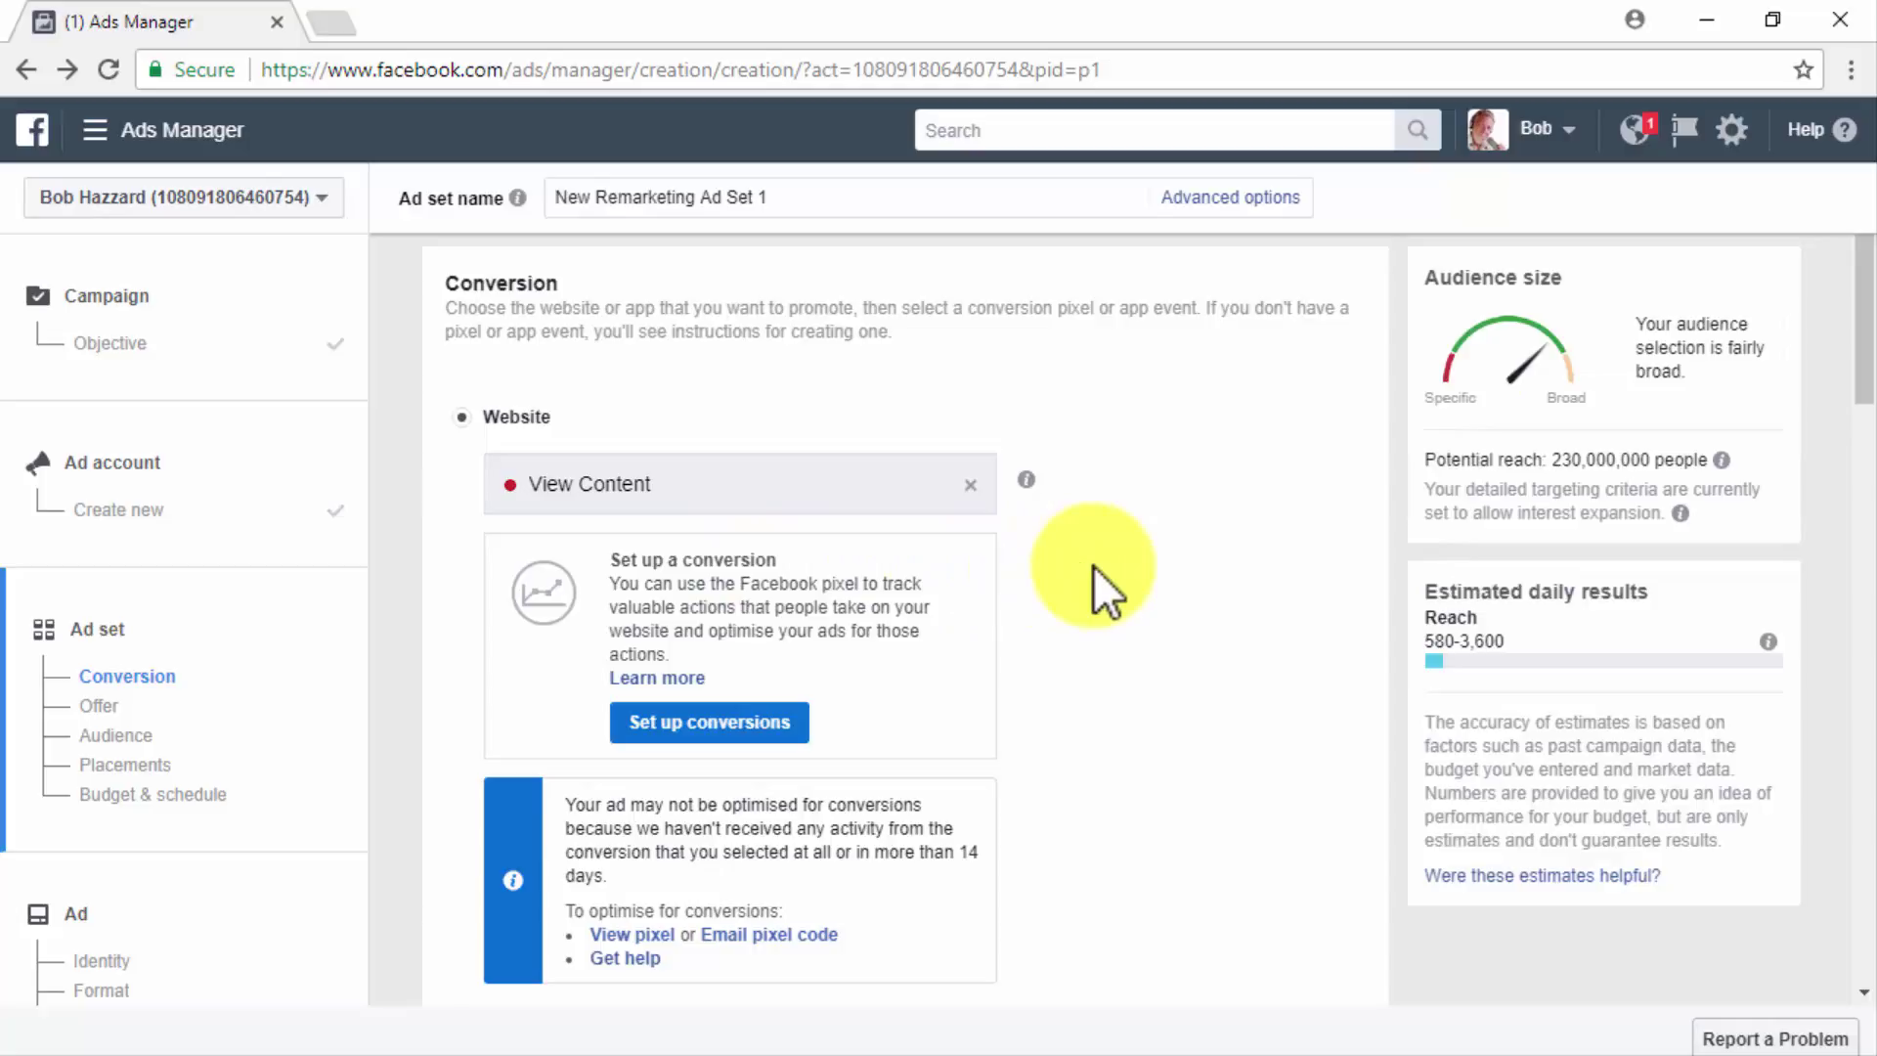
scroll(1093, 565, down, 5)
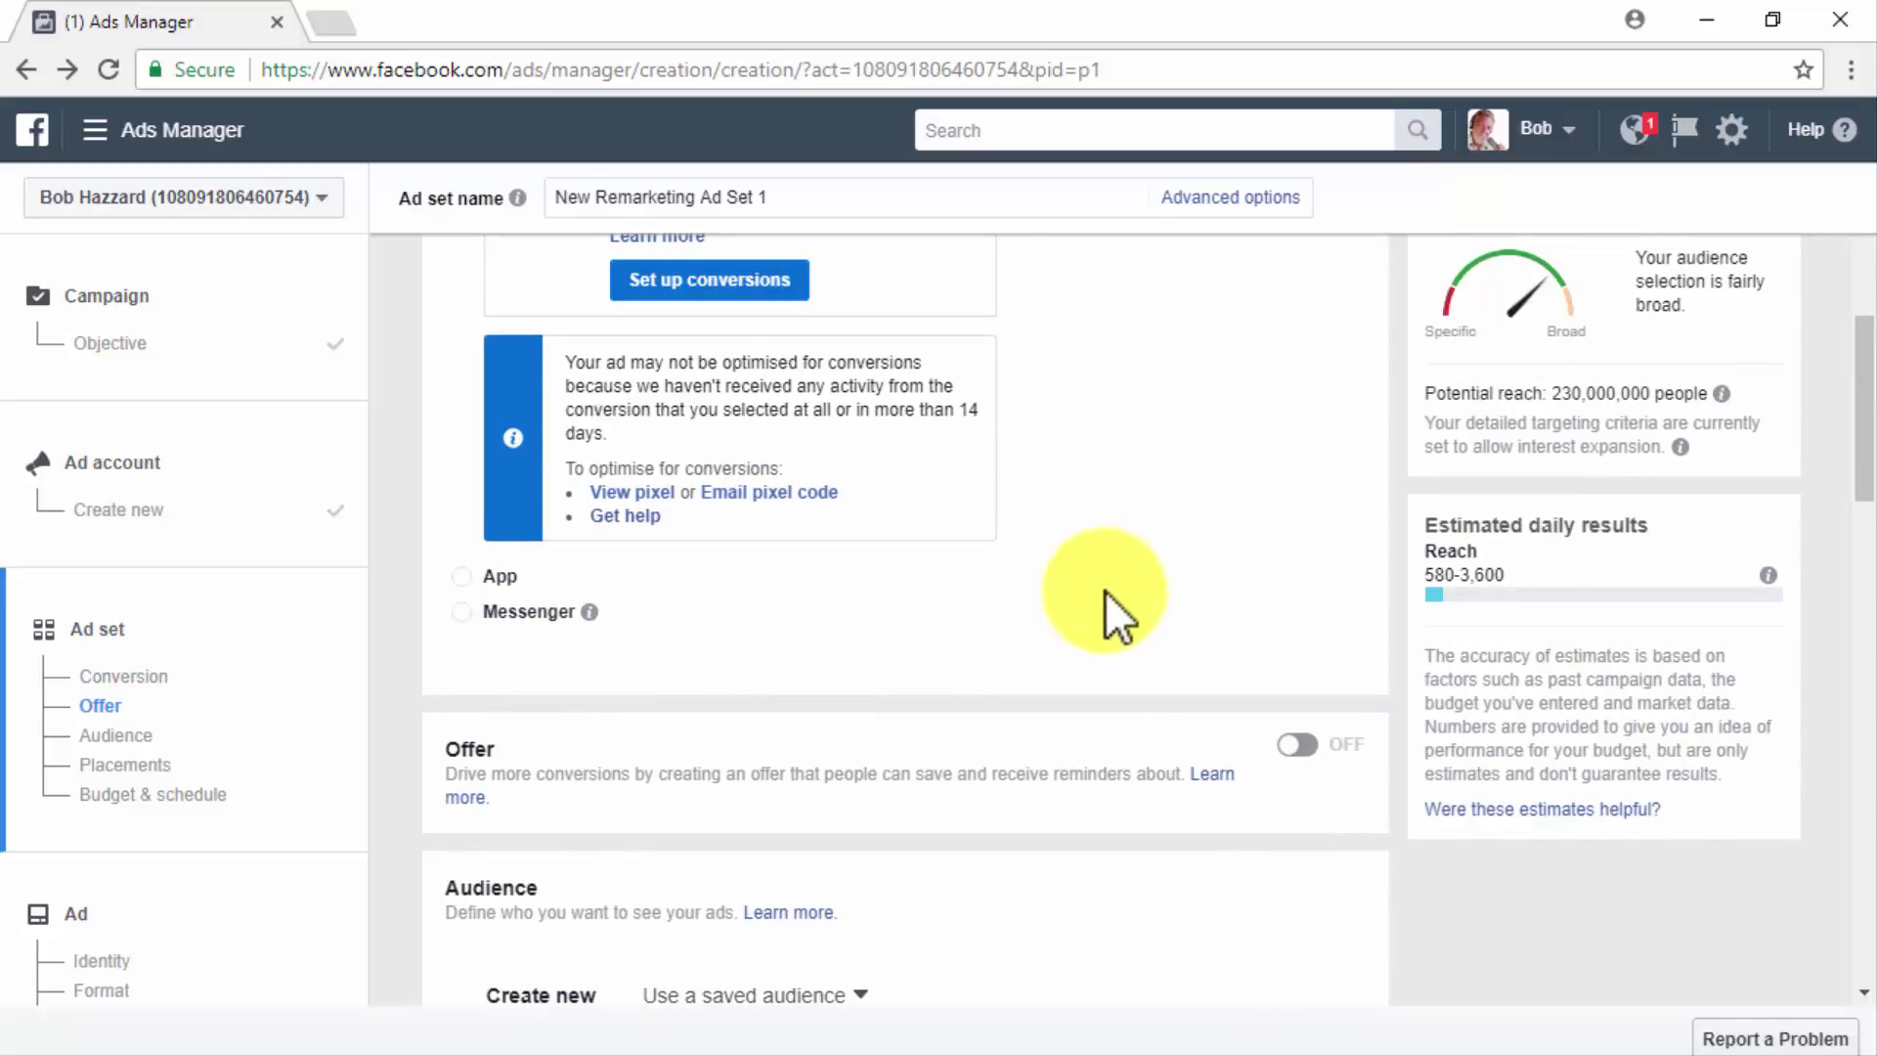
click(1296, 758)
Step: Keep Diabetes Care Made Easy as the selected offer
scroll(1341, 805, down, 1)
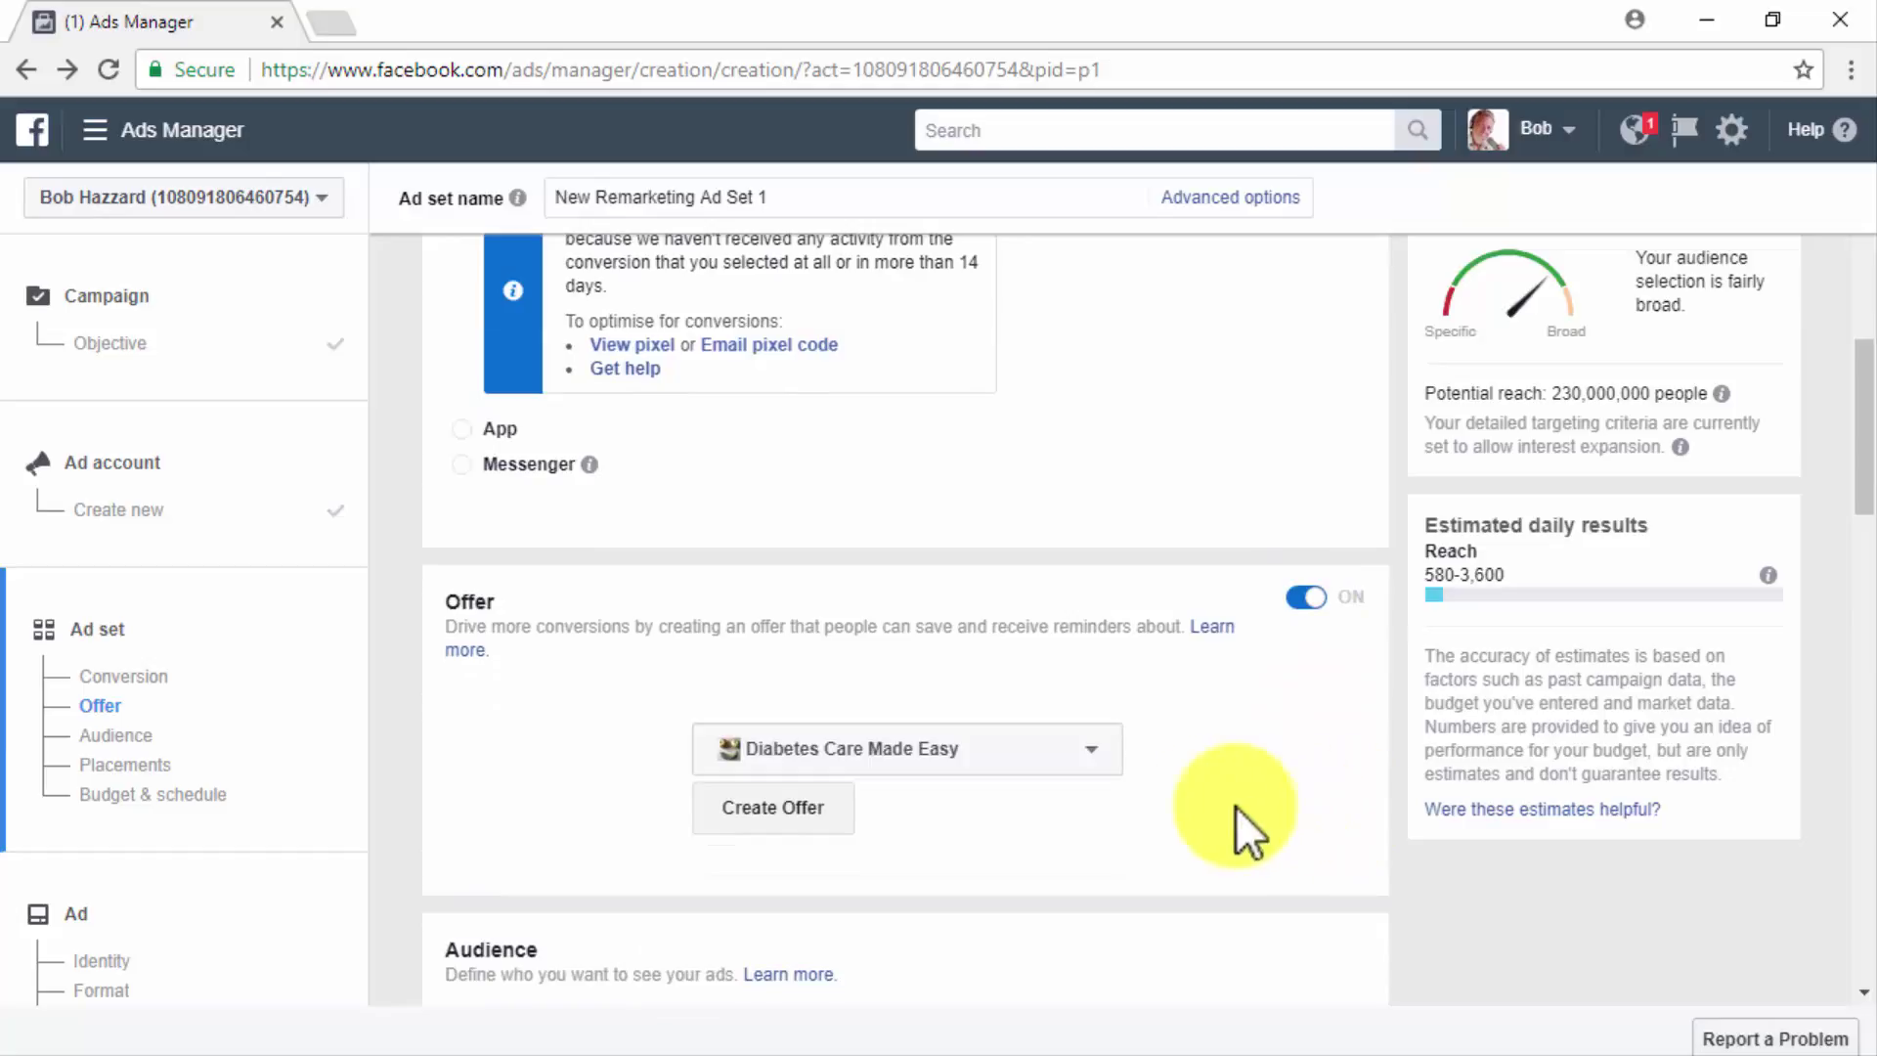
click(1075, 750)
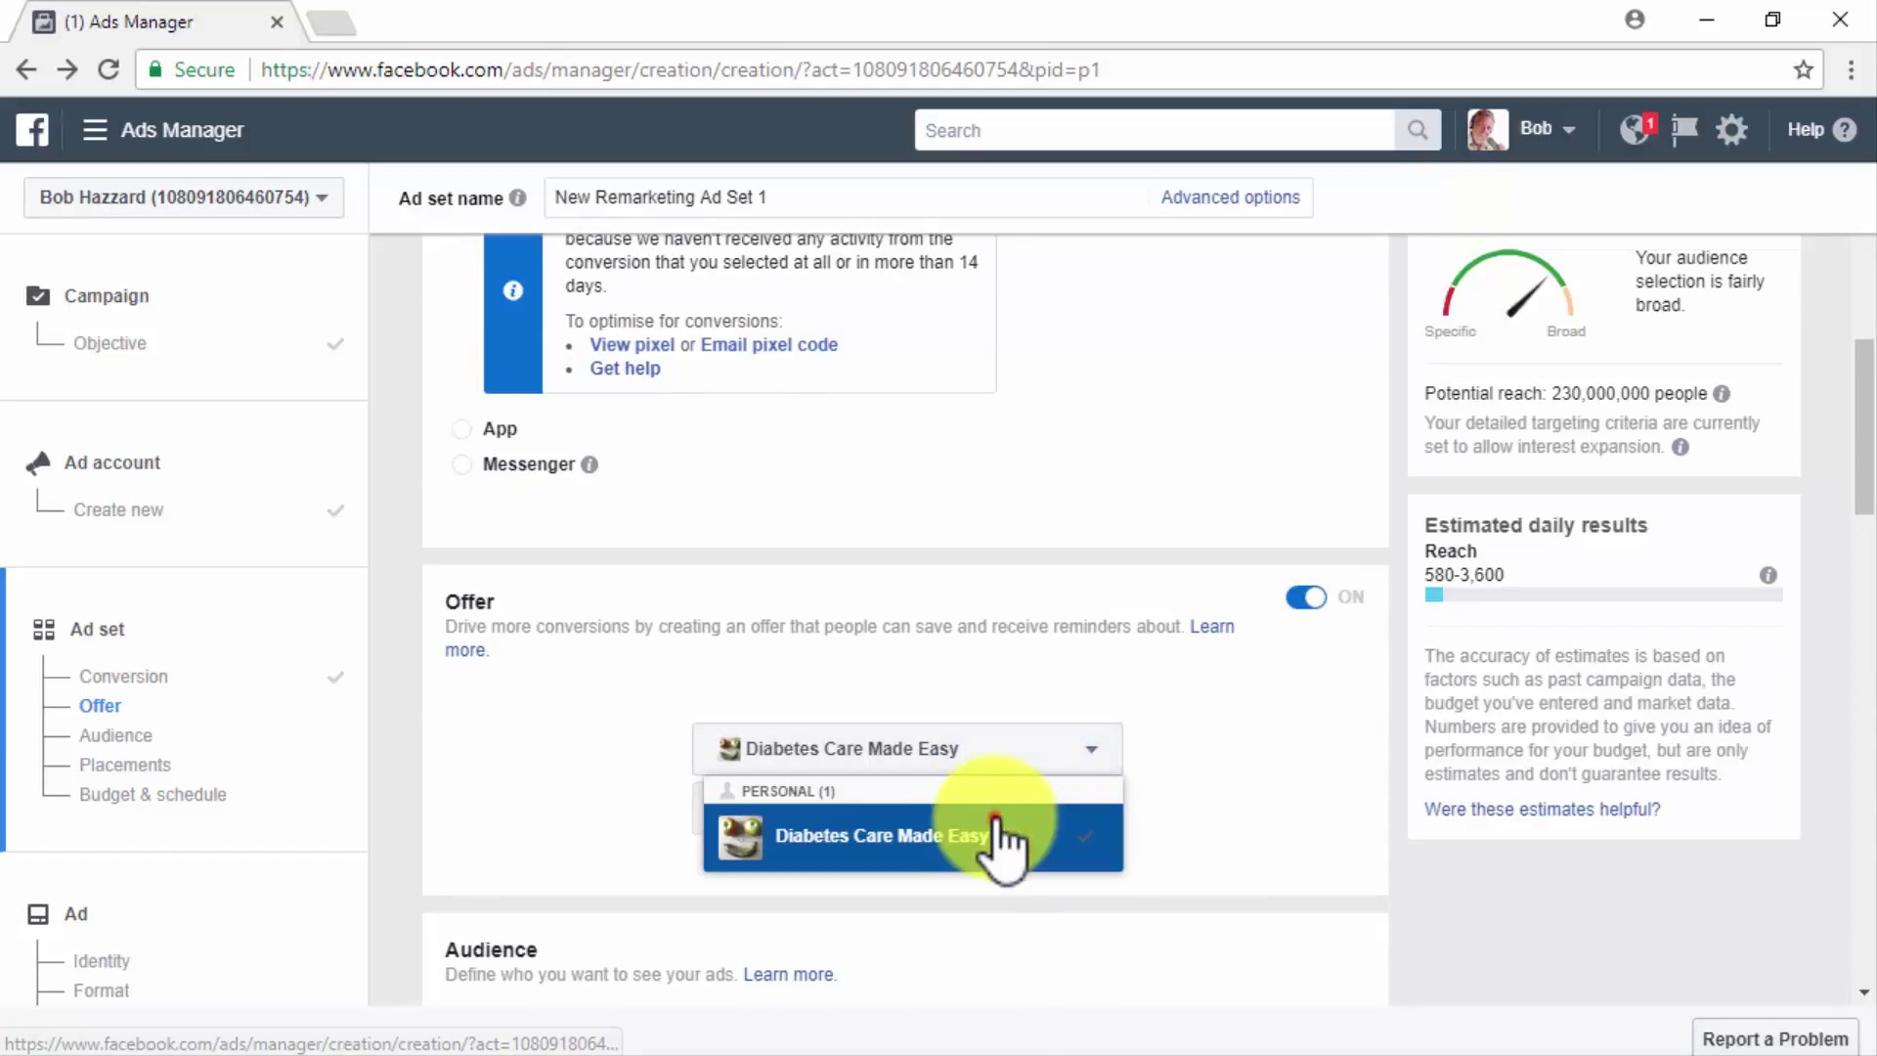
click(1039, 836)
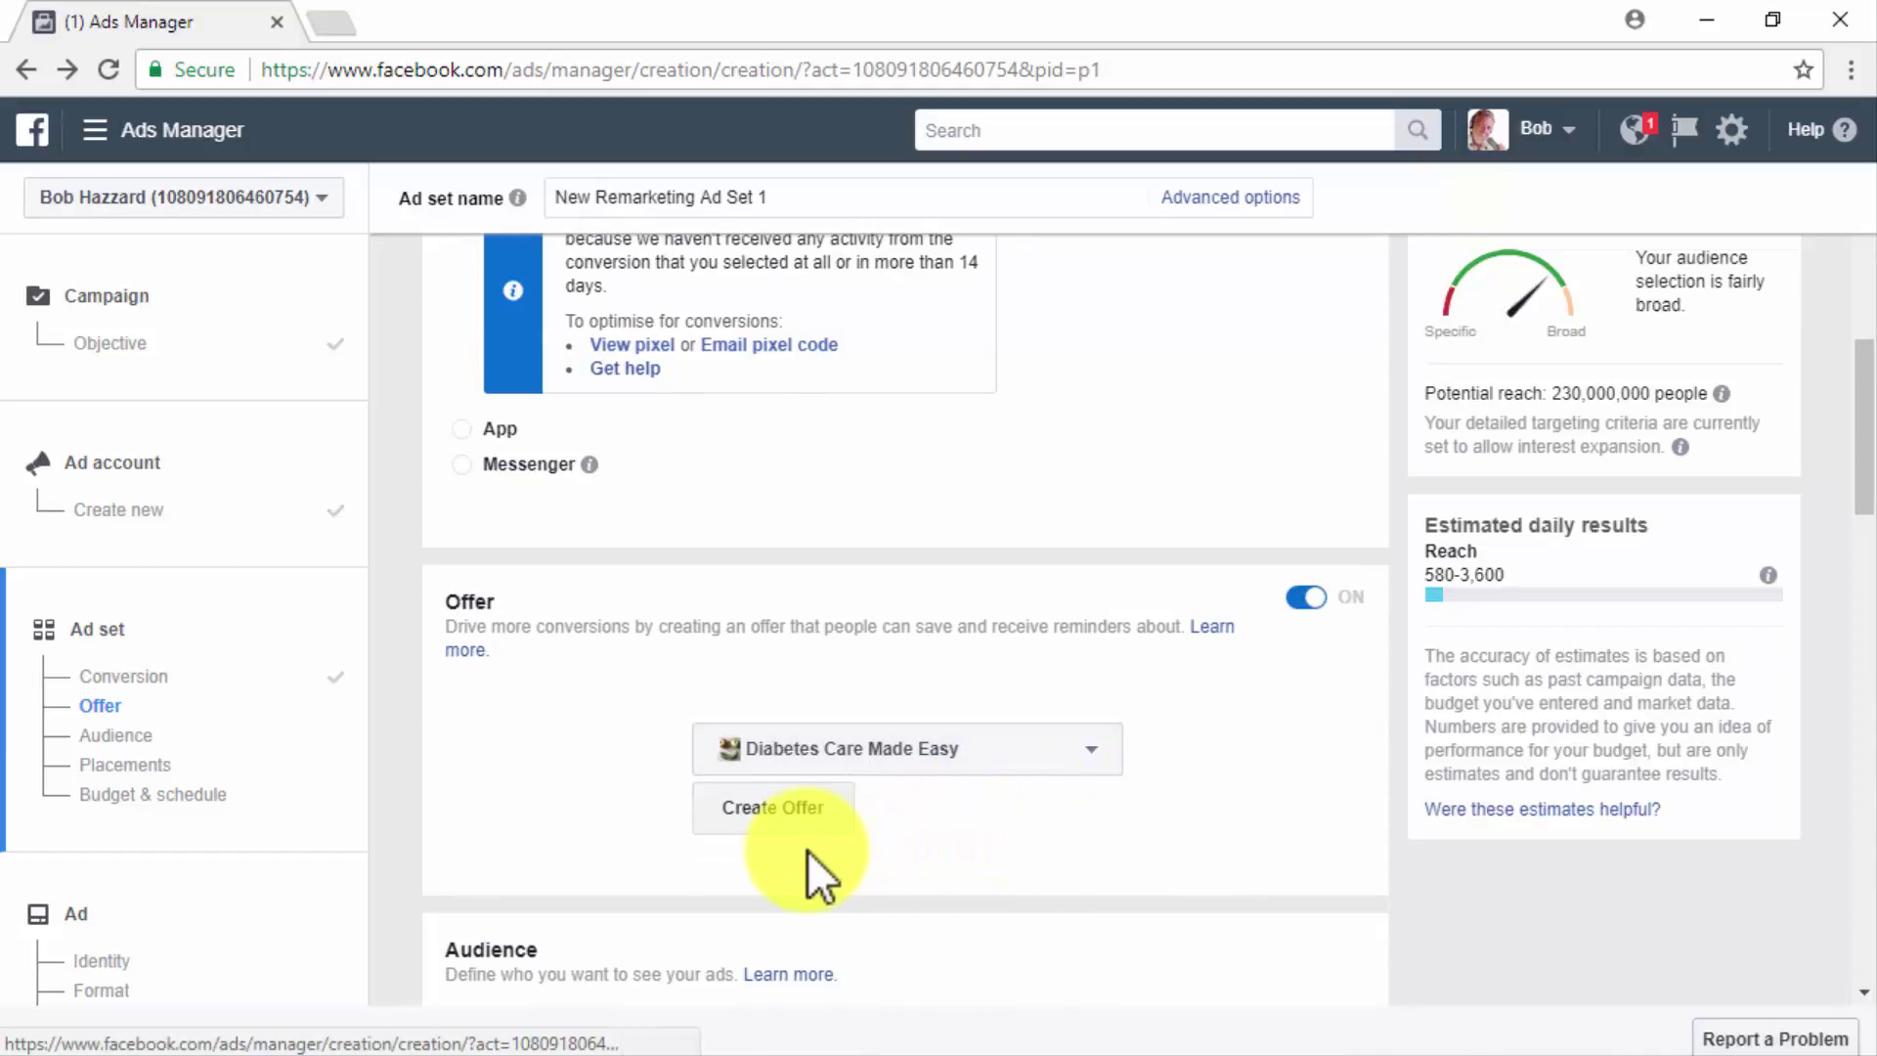
Step: Review the Create offer form, then switch the ad set's Offer off
click(829, 821)
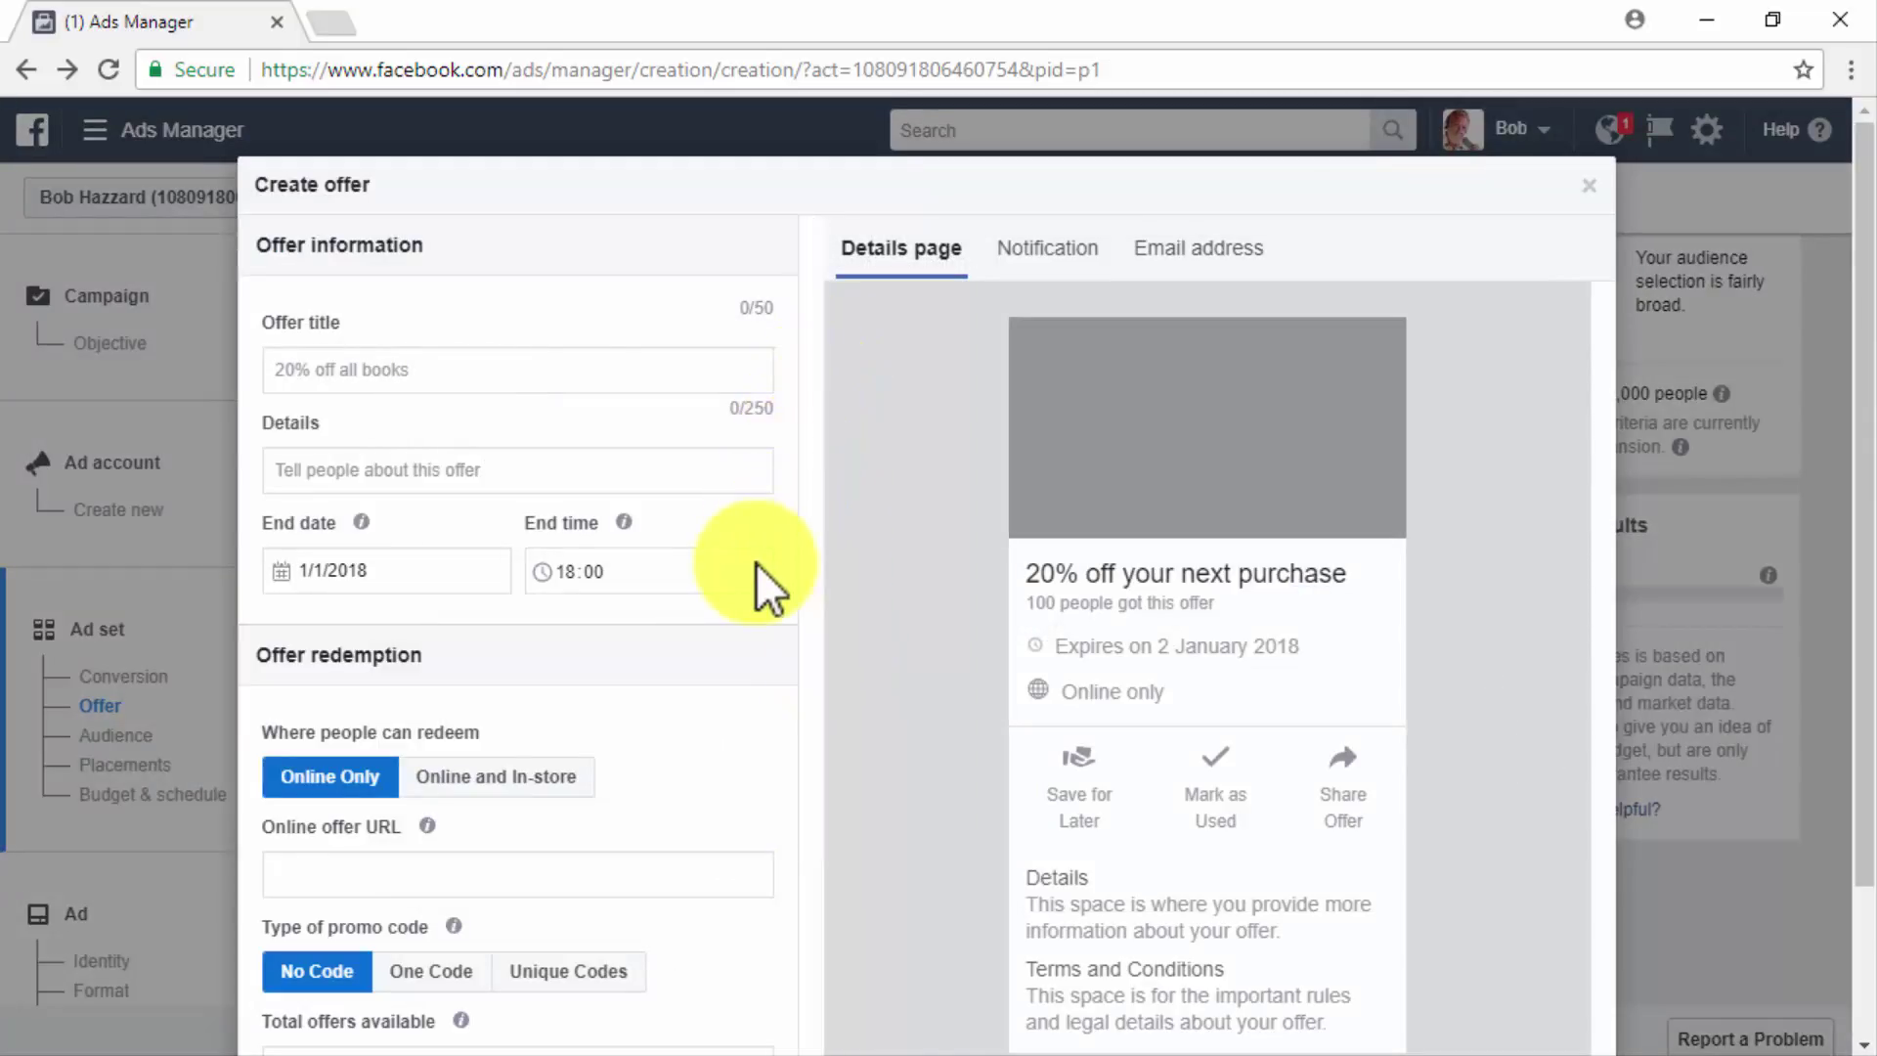
scroll(754, 561, down, 3)
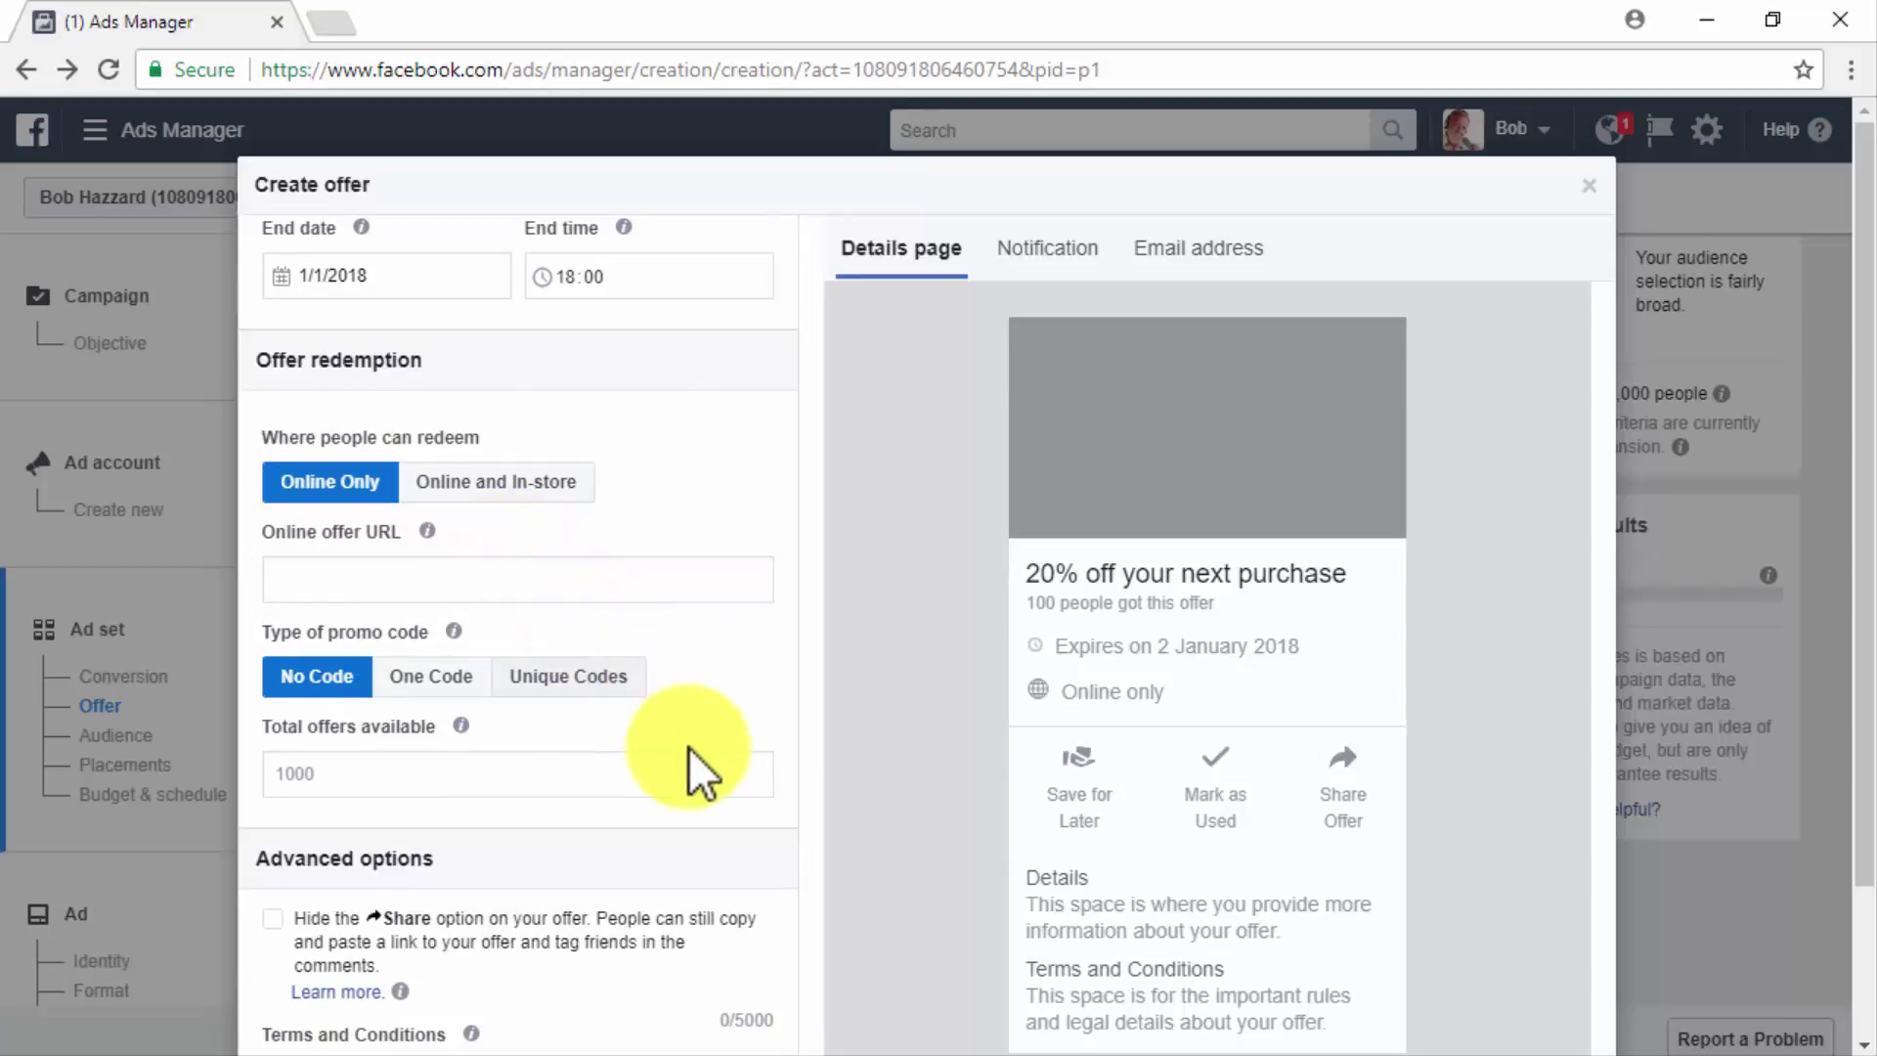
click(637, 770)
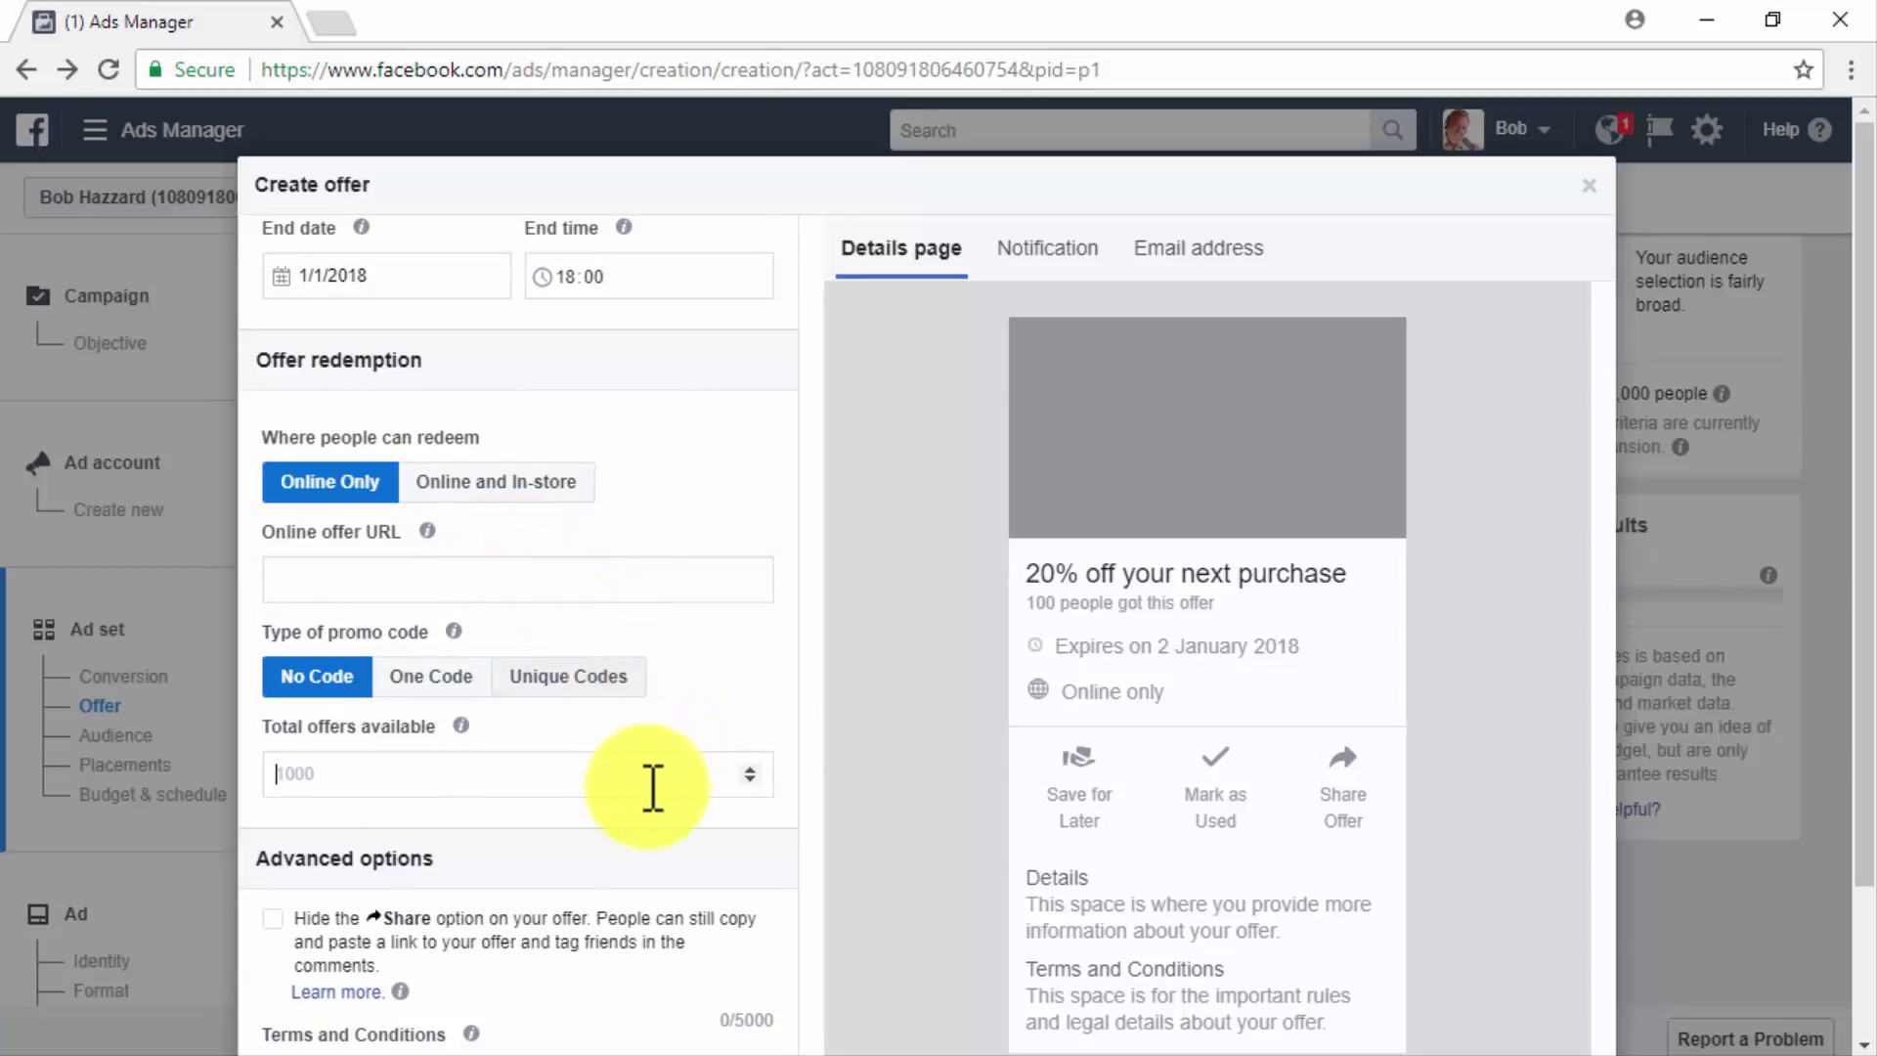
scroll(671, 812, down, 1)
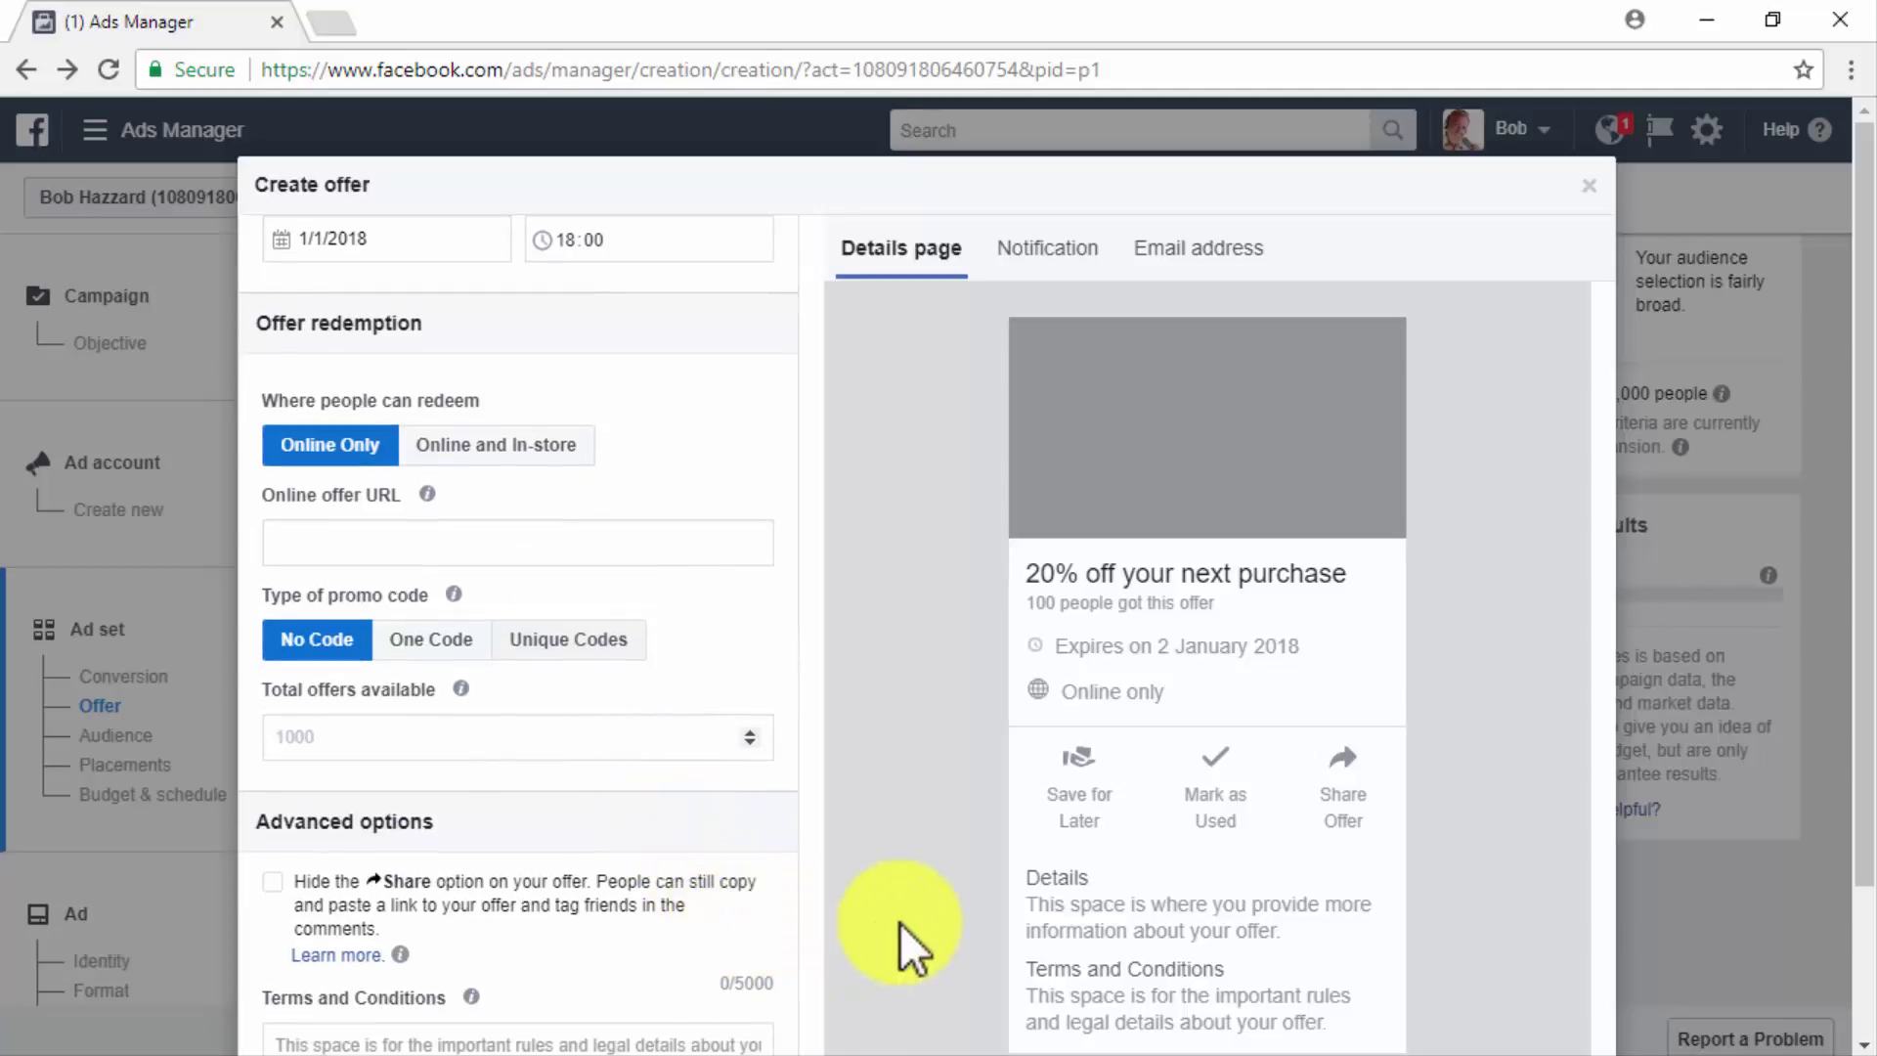
scroll(192, 895, down, 2)
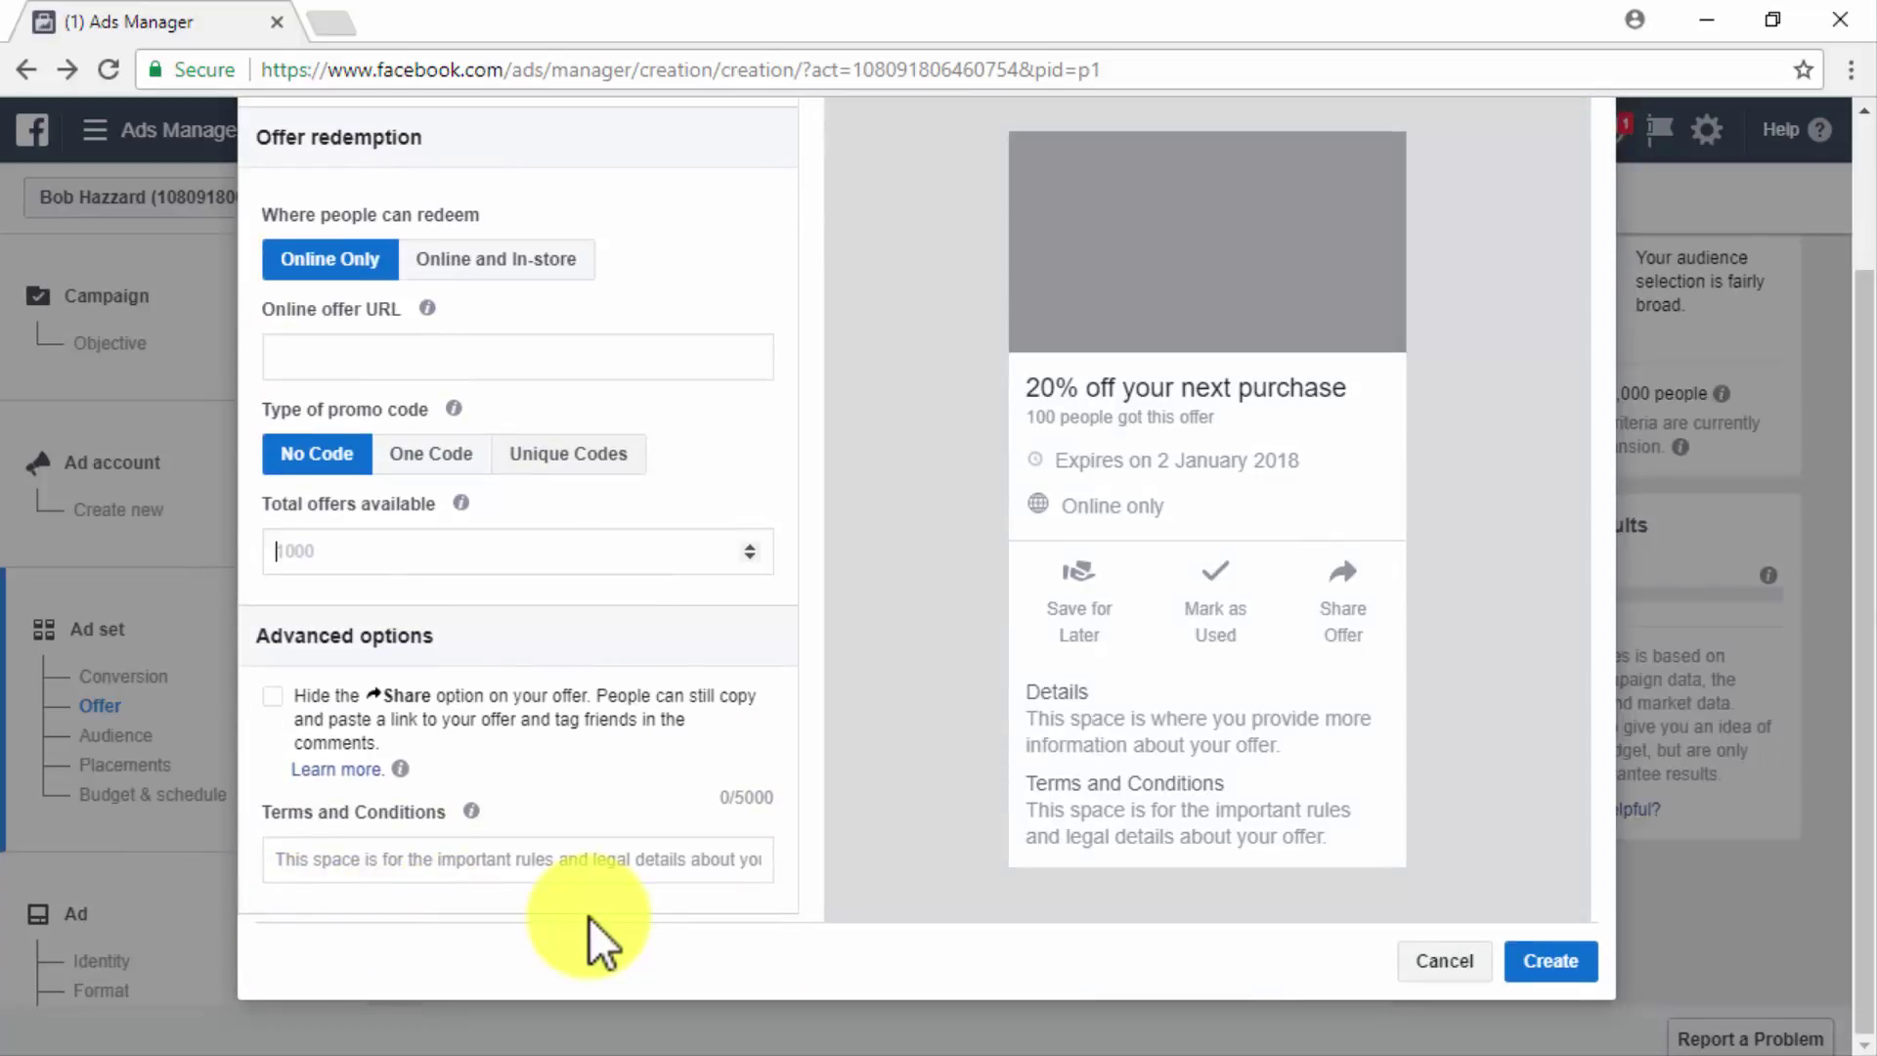
click(1510, 963)
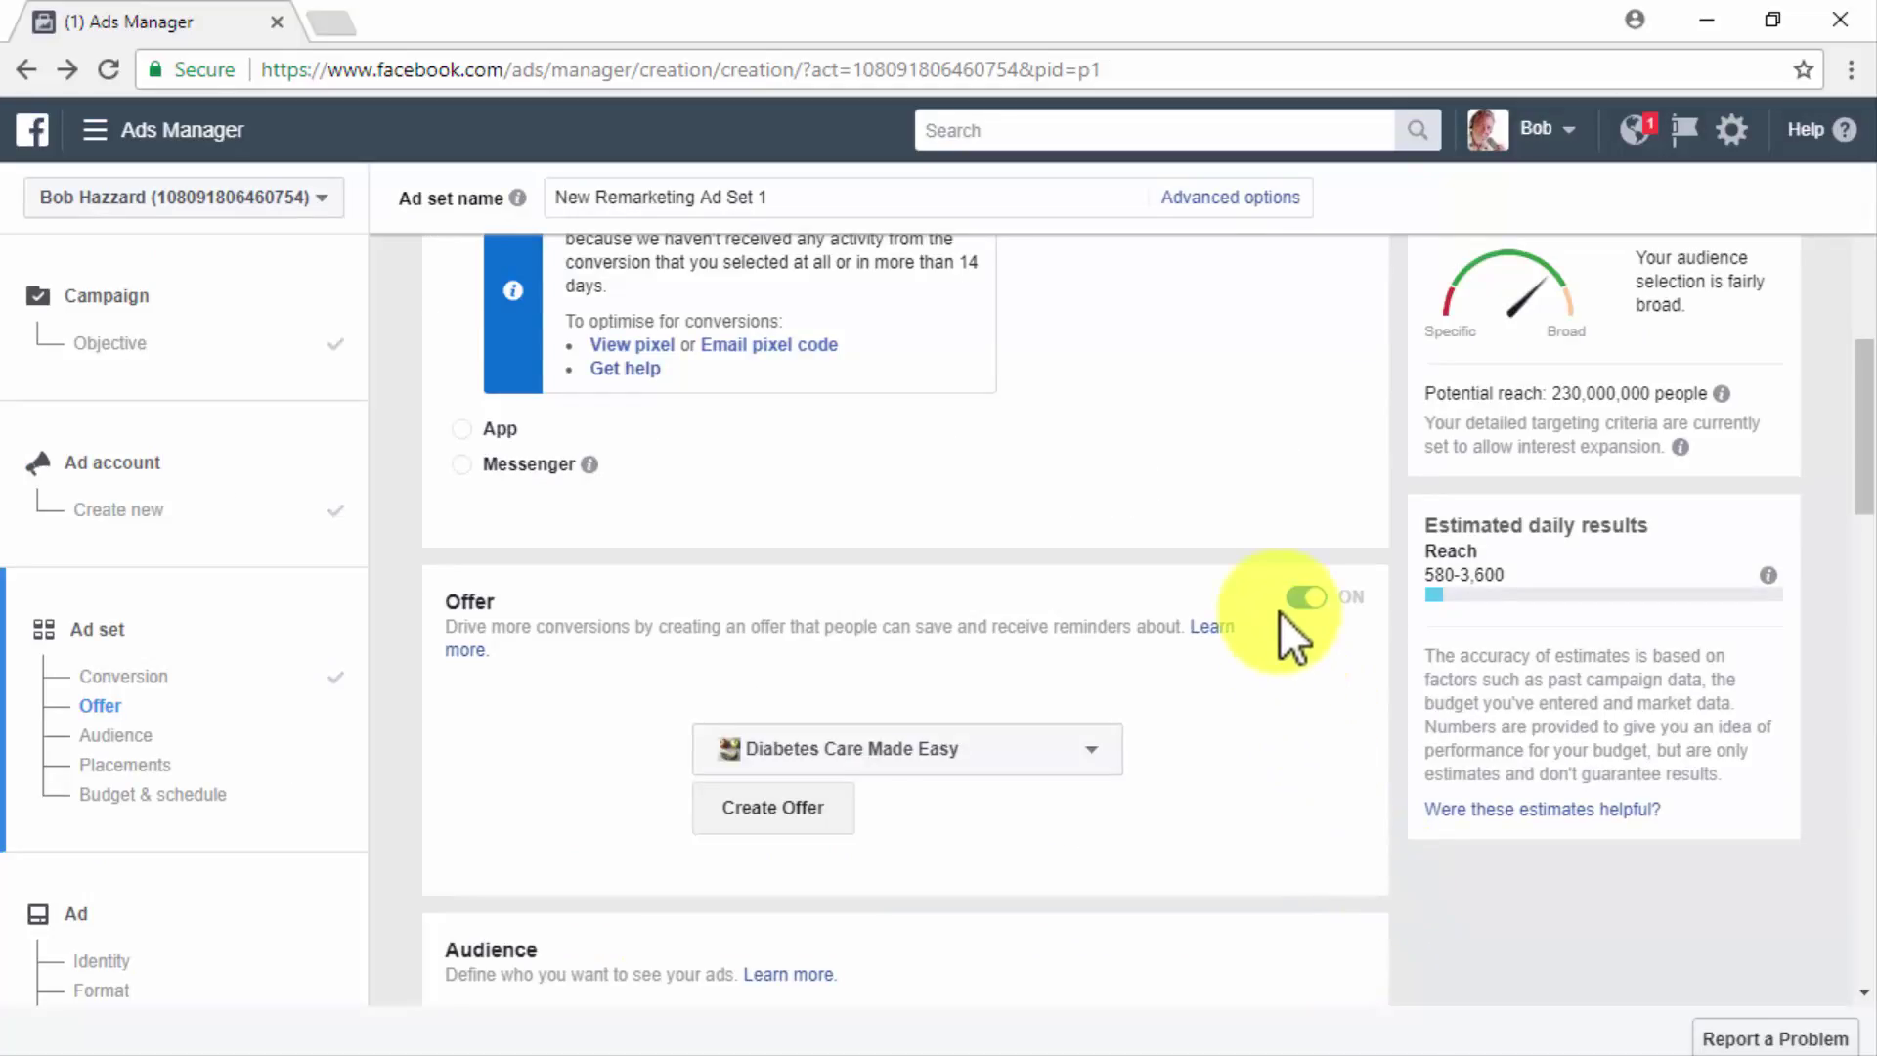
click(1300, 598)
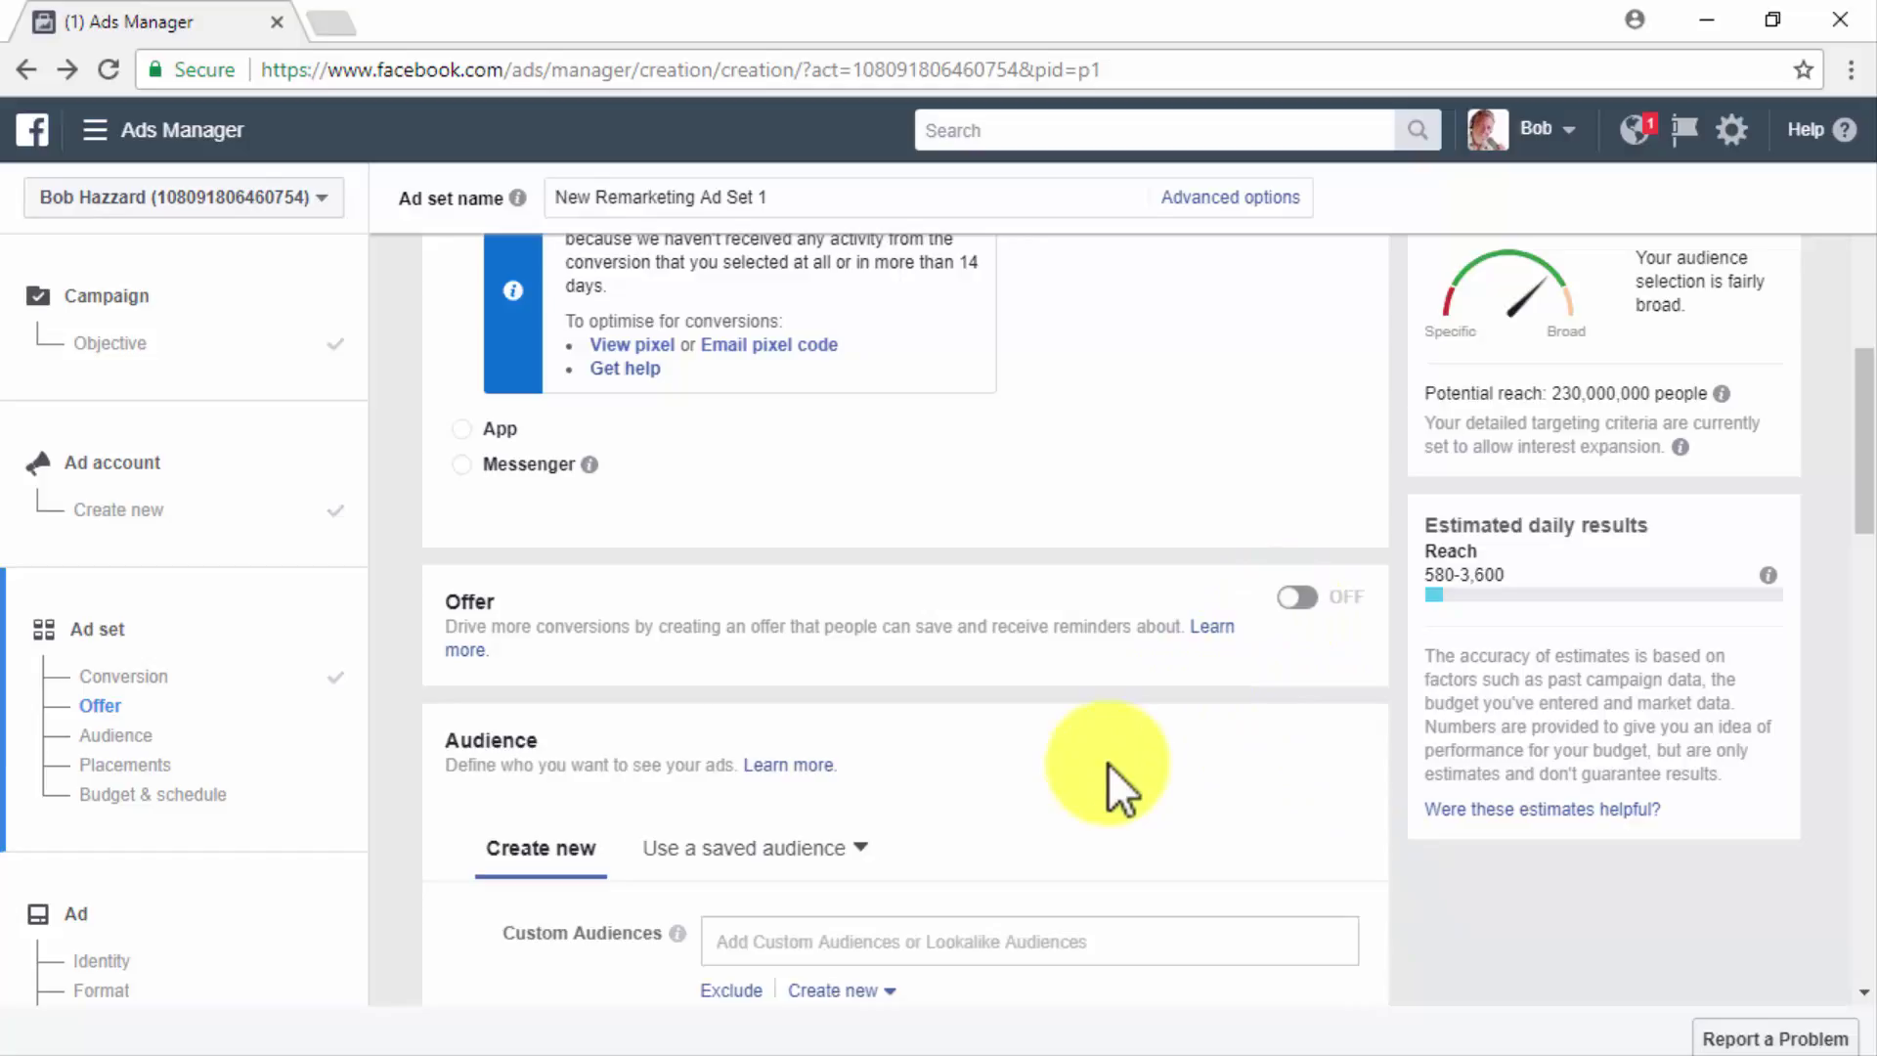
scroll(1107, 765, down, 3)
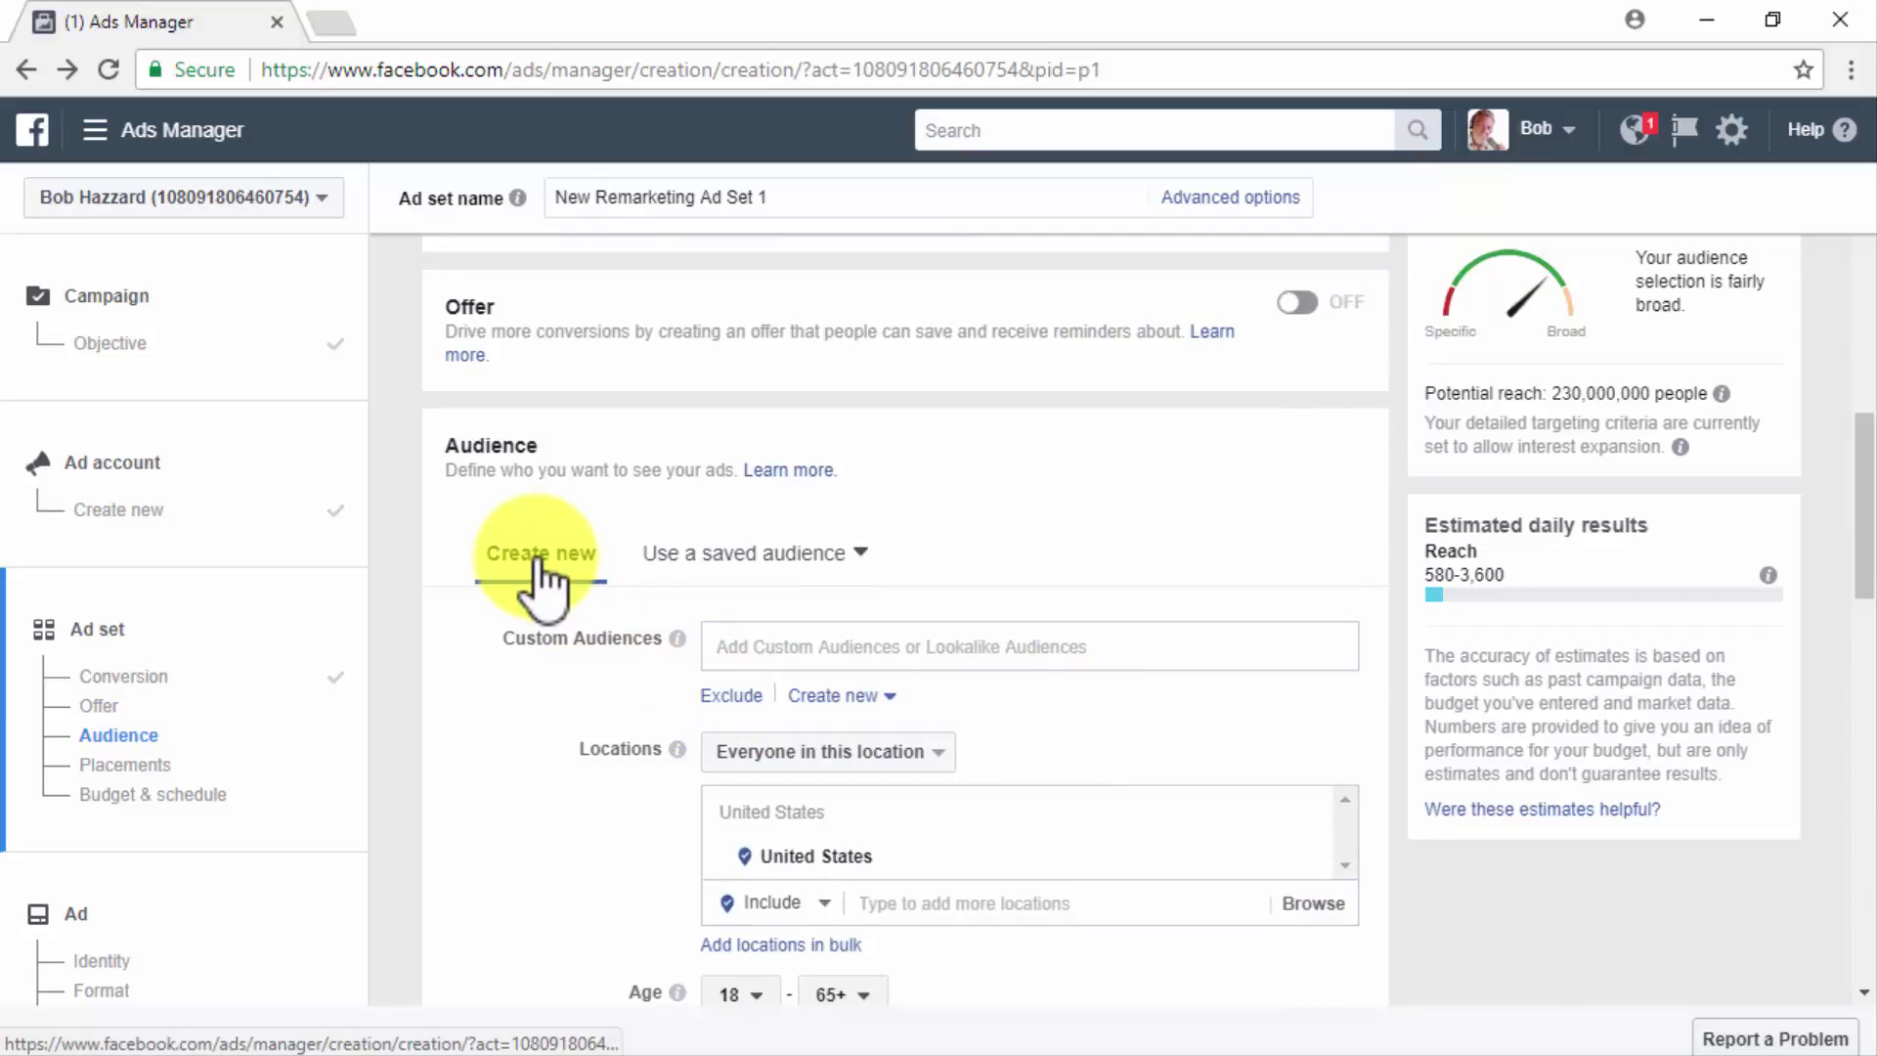
Step: Include the New Retargets website custom audience
click(839, 559)
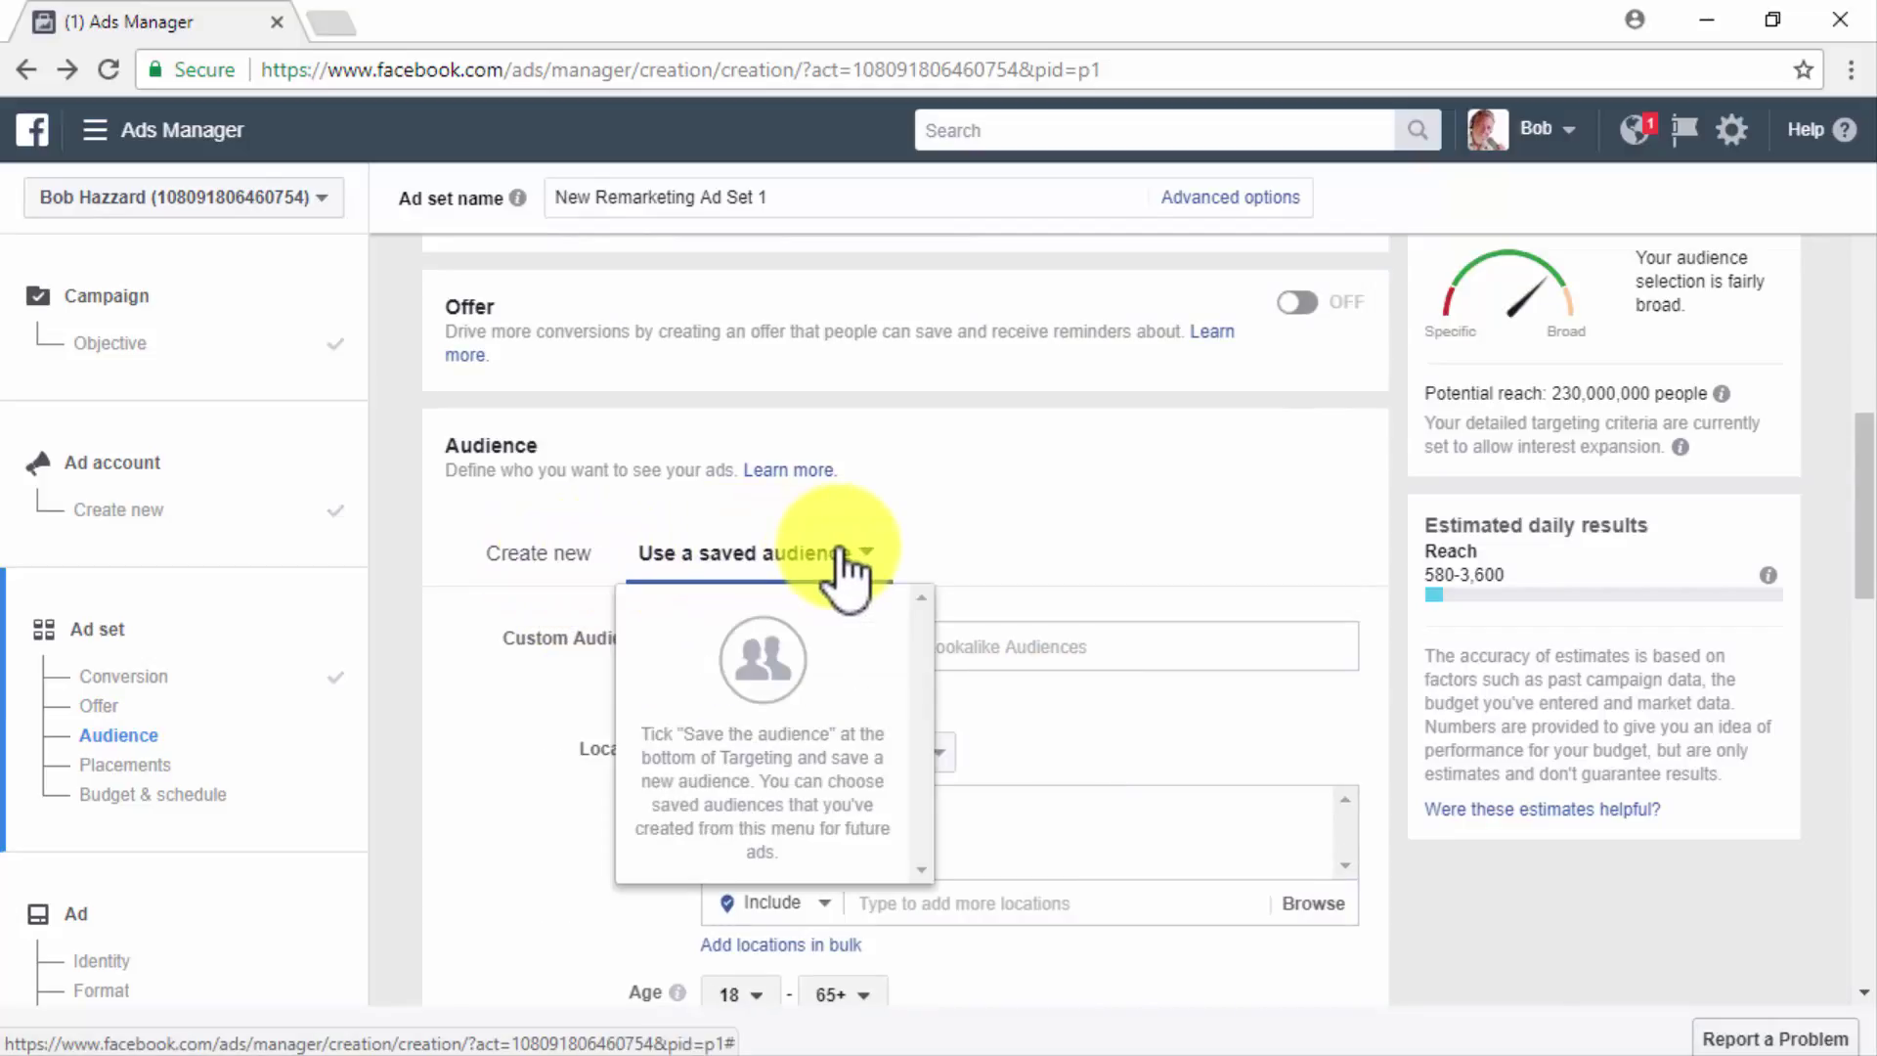
click(572, 554)
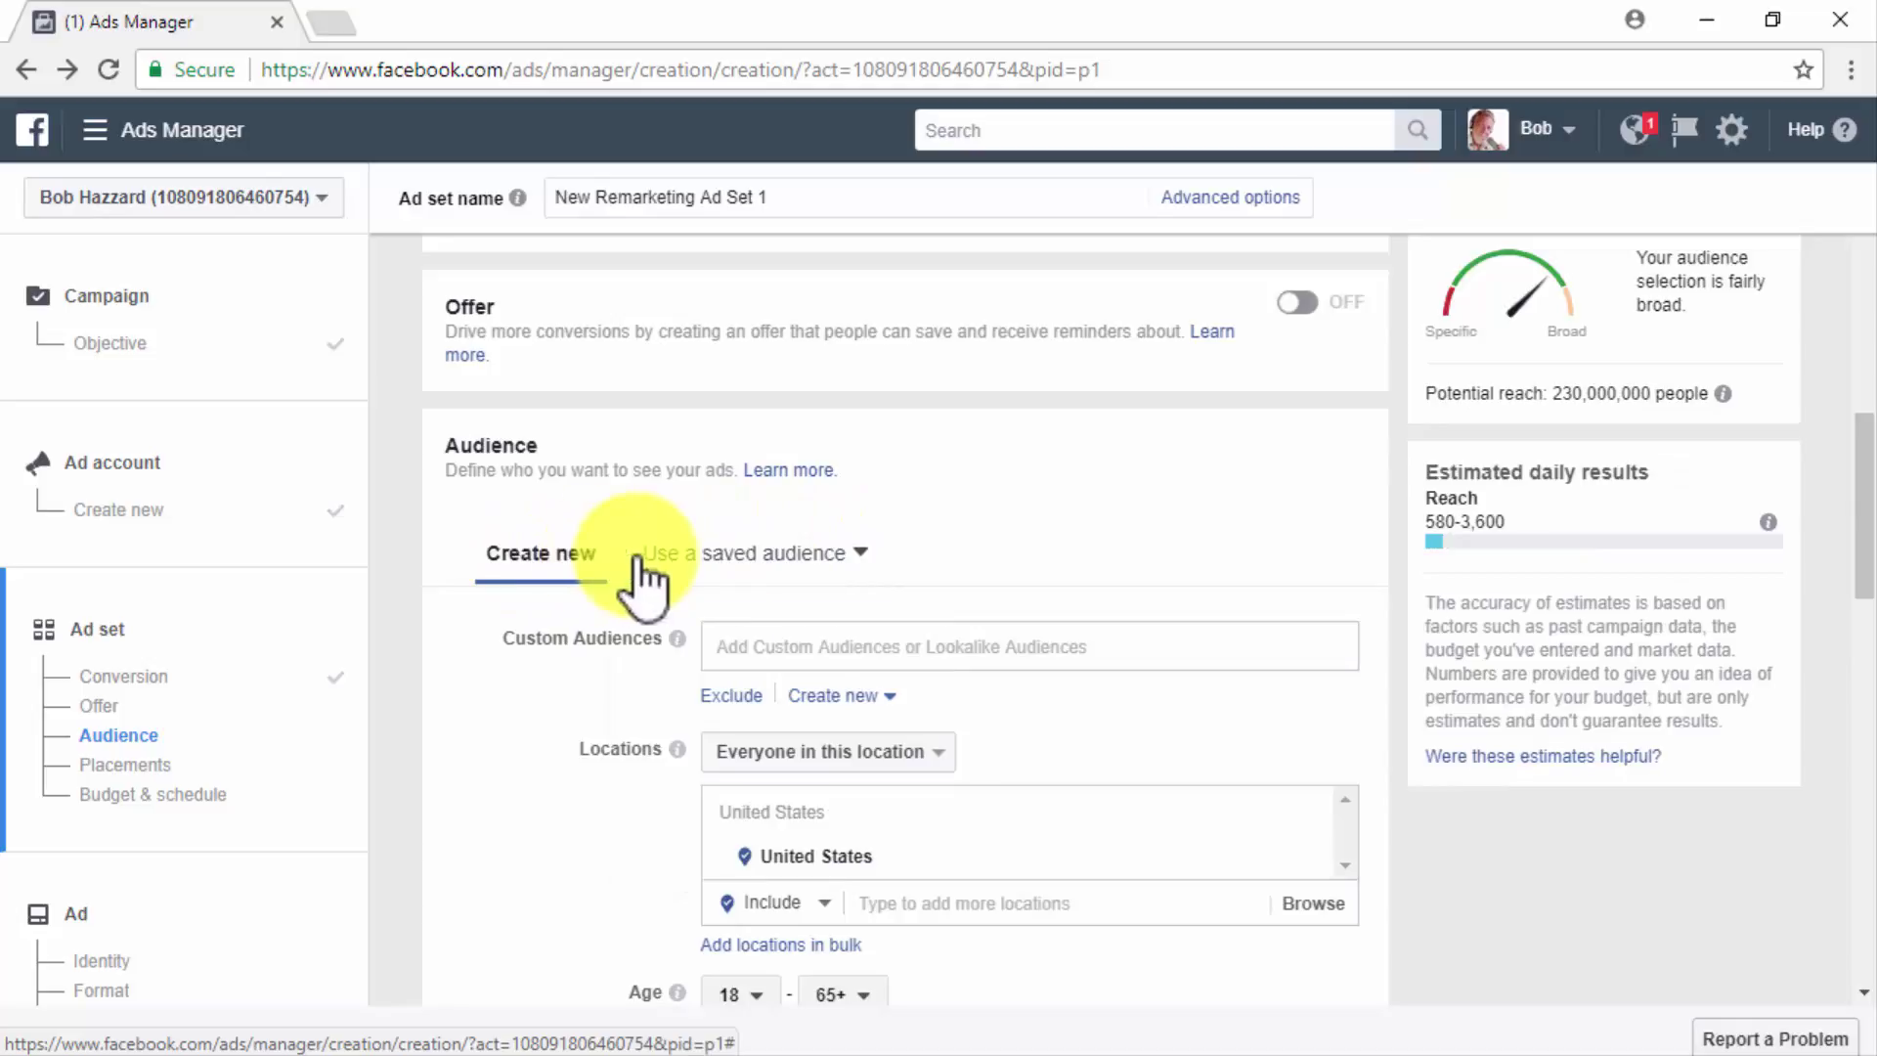
click(1129, 653)
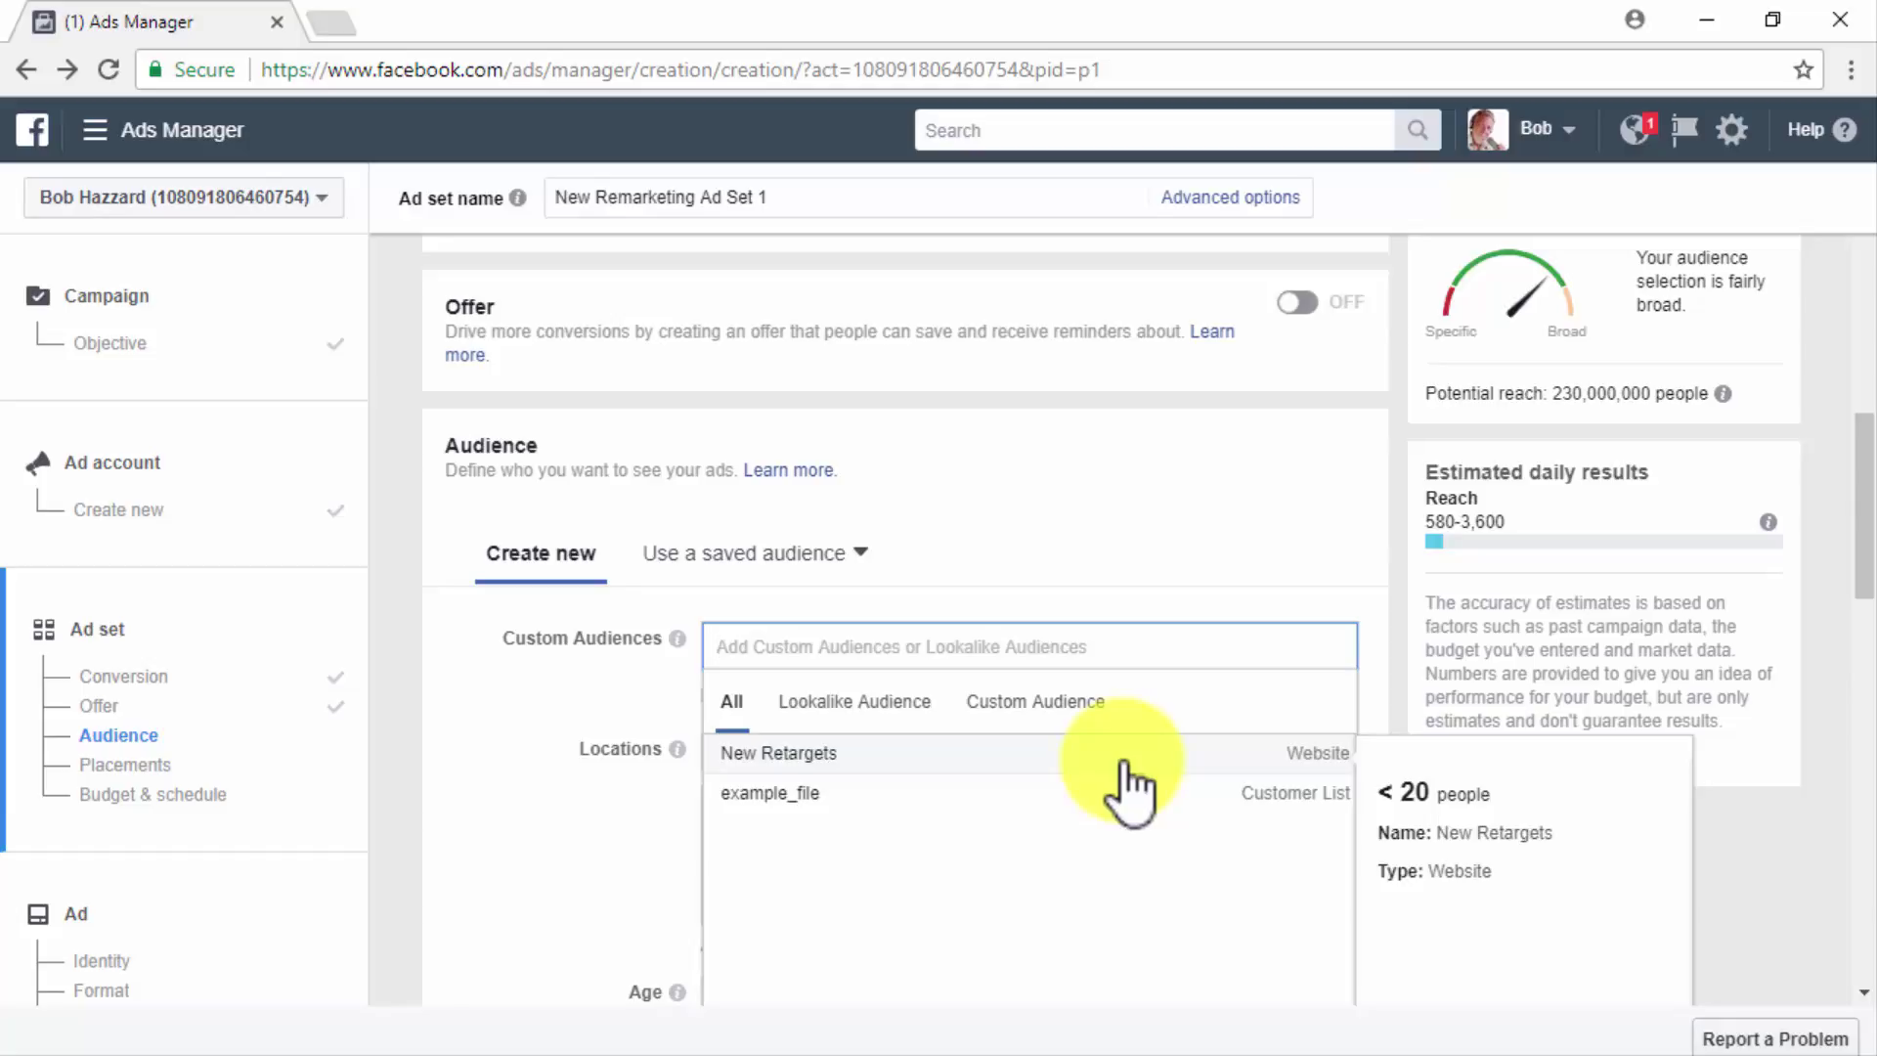
click(1122, 762)
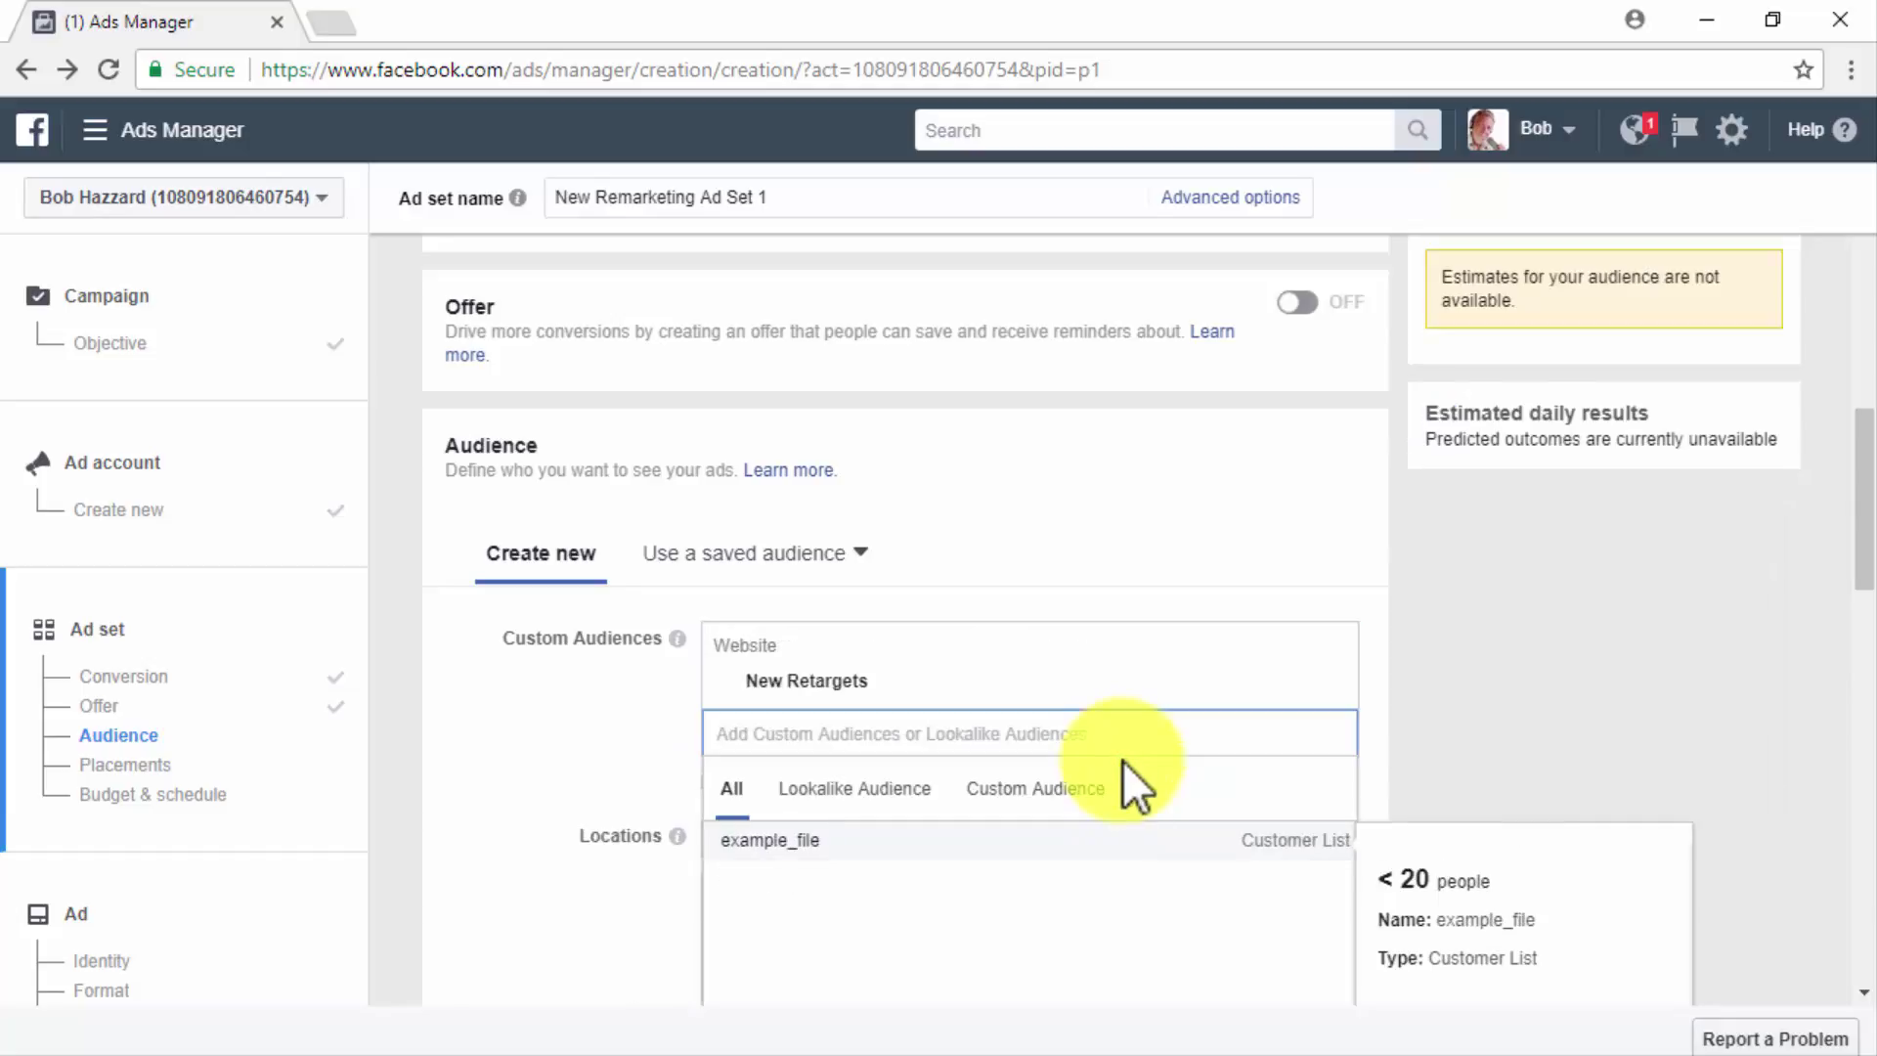
scroll(667, 817, down, 3)
click(667, 819)
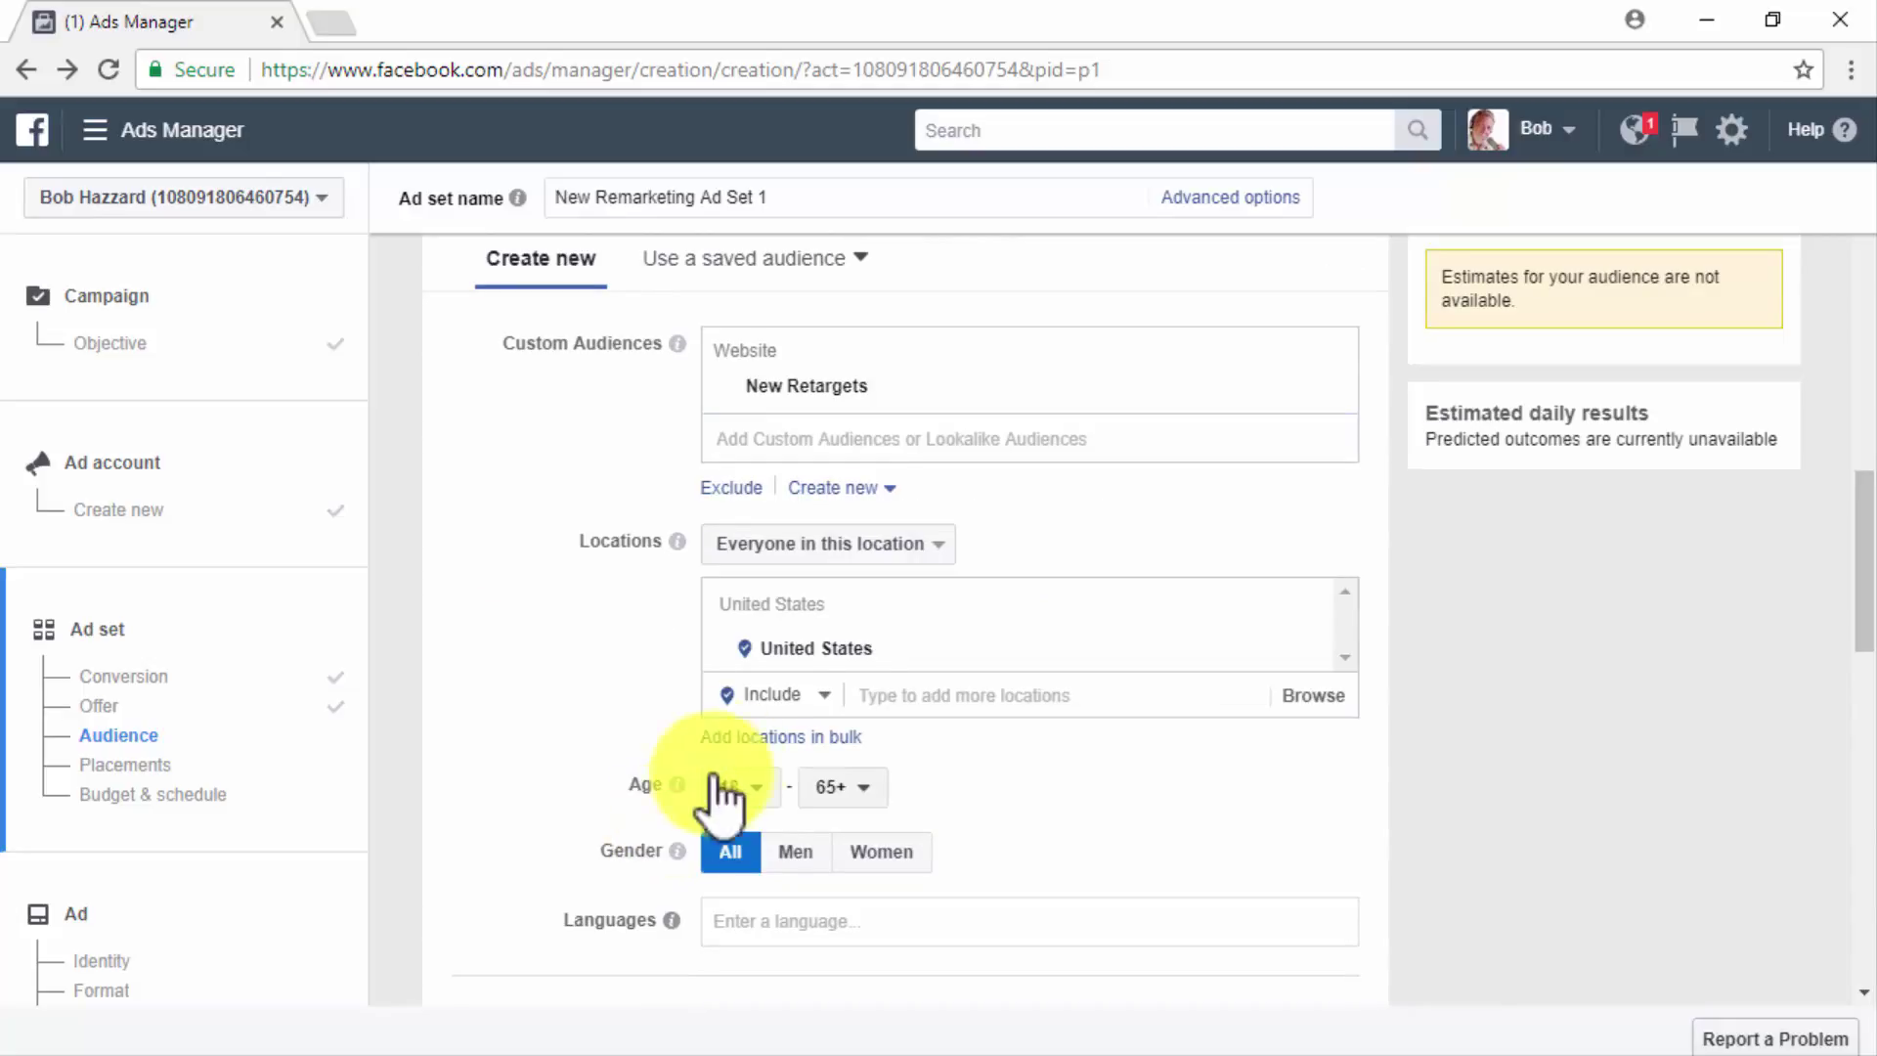
Step: Exclude people on the example_file customer list
click(732, 492)
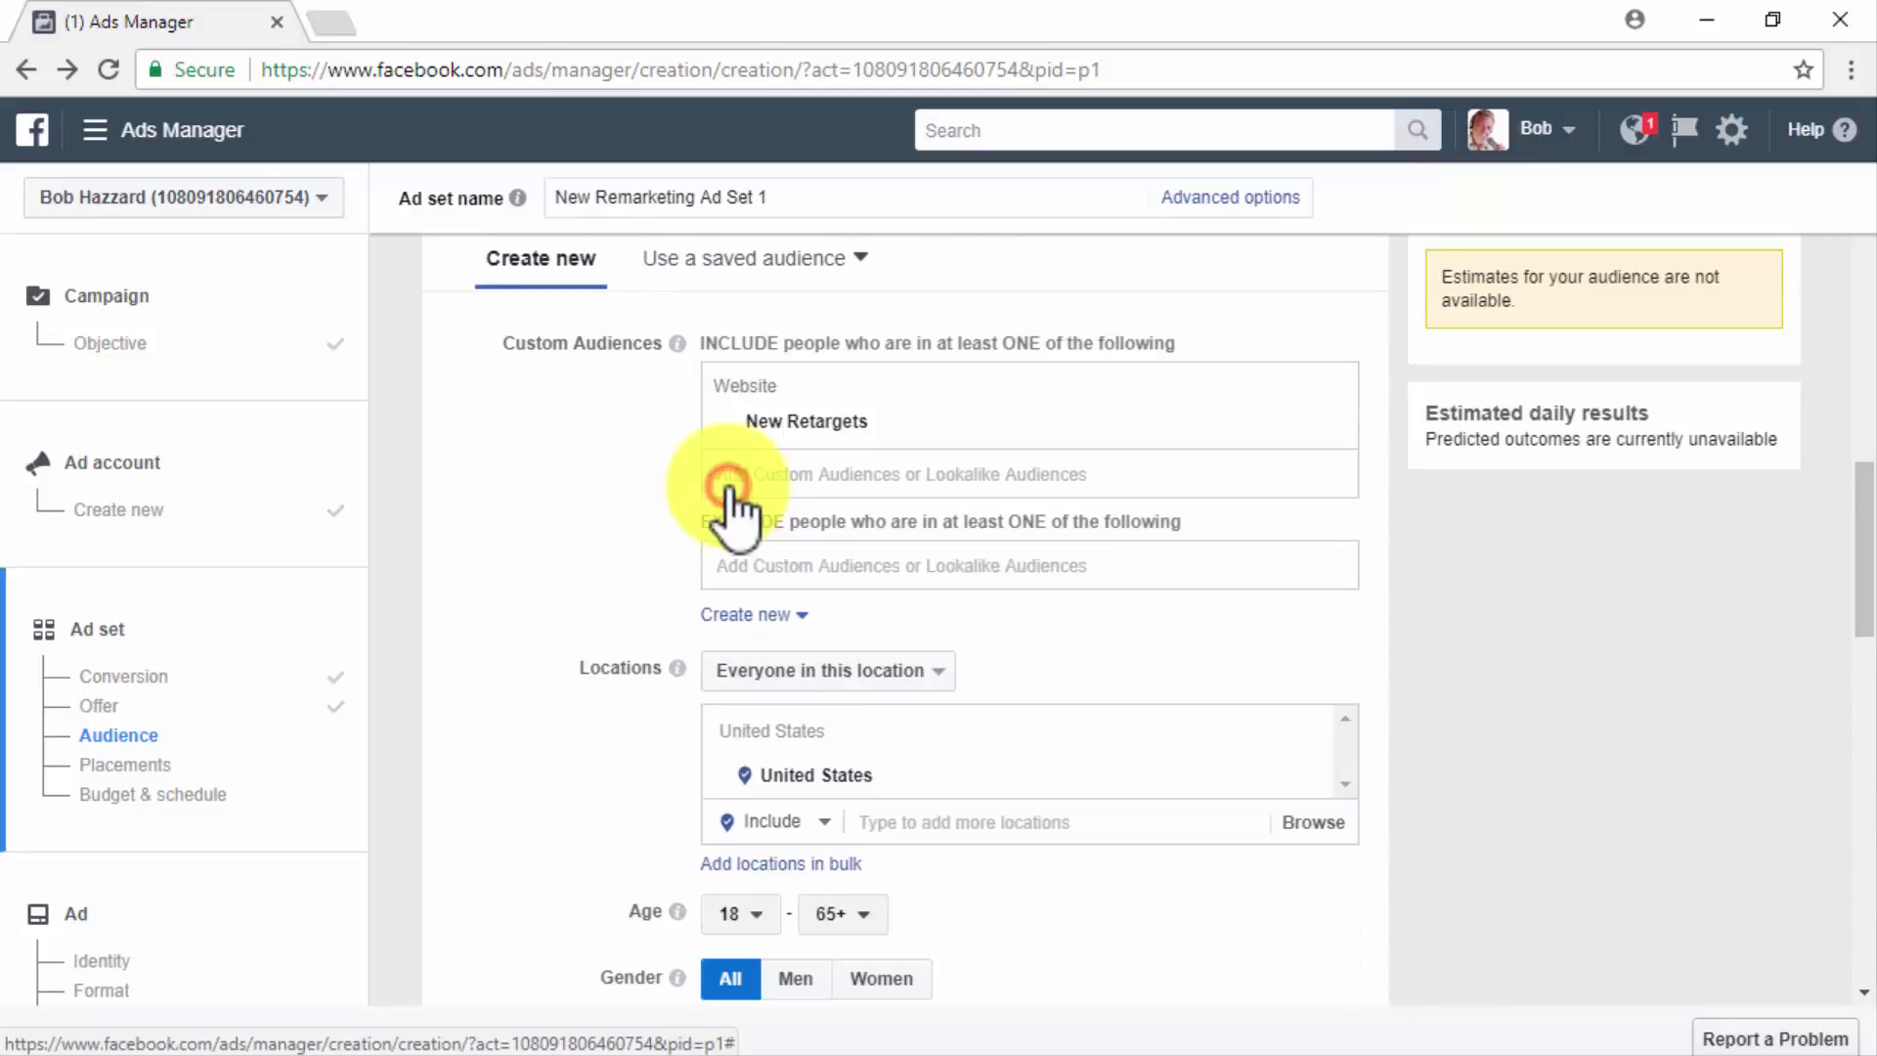
click(793, 565)
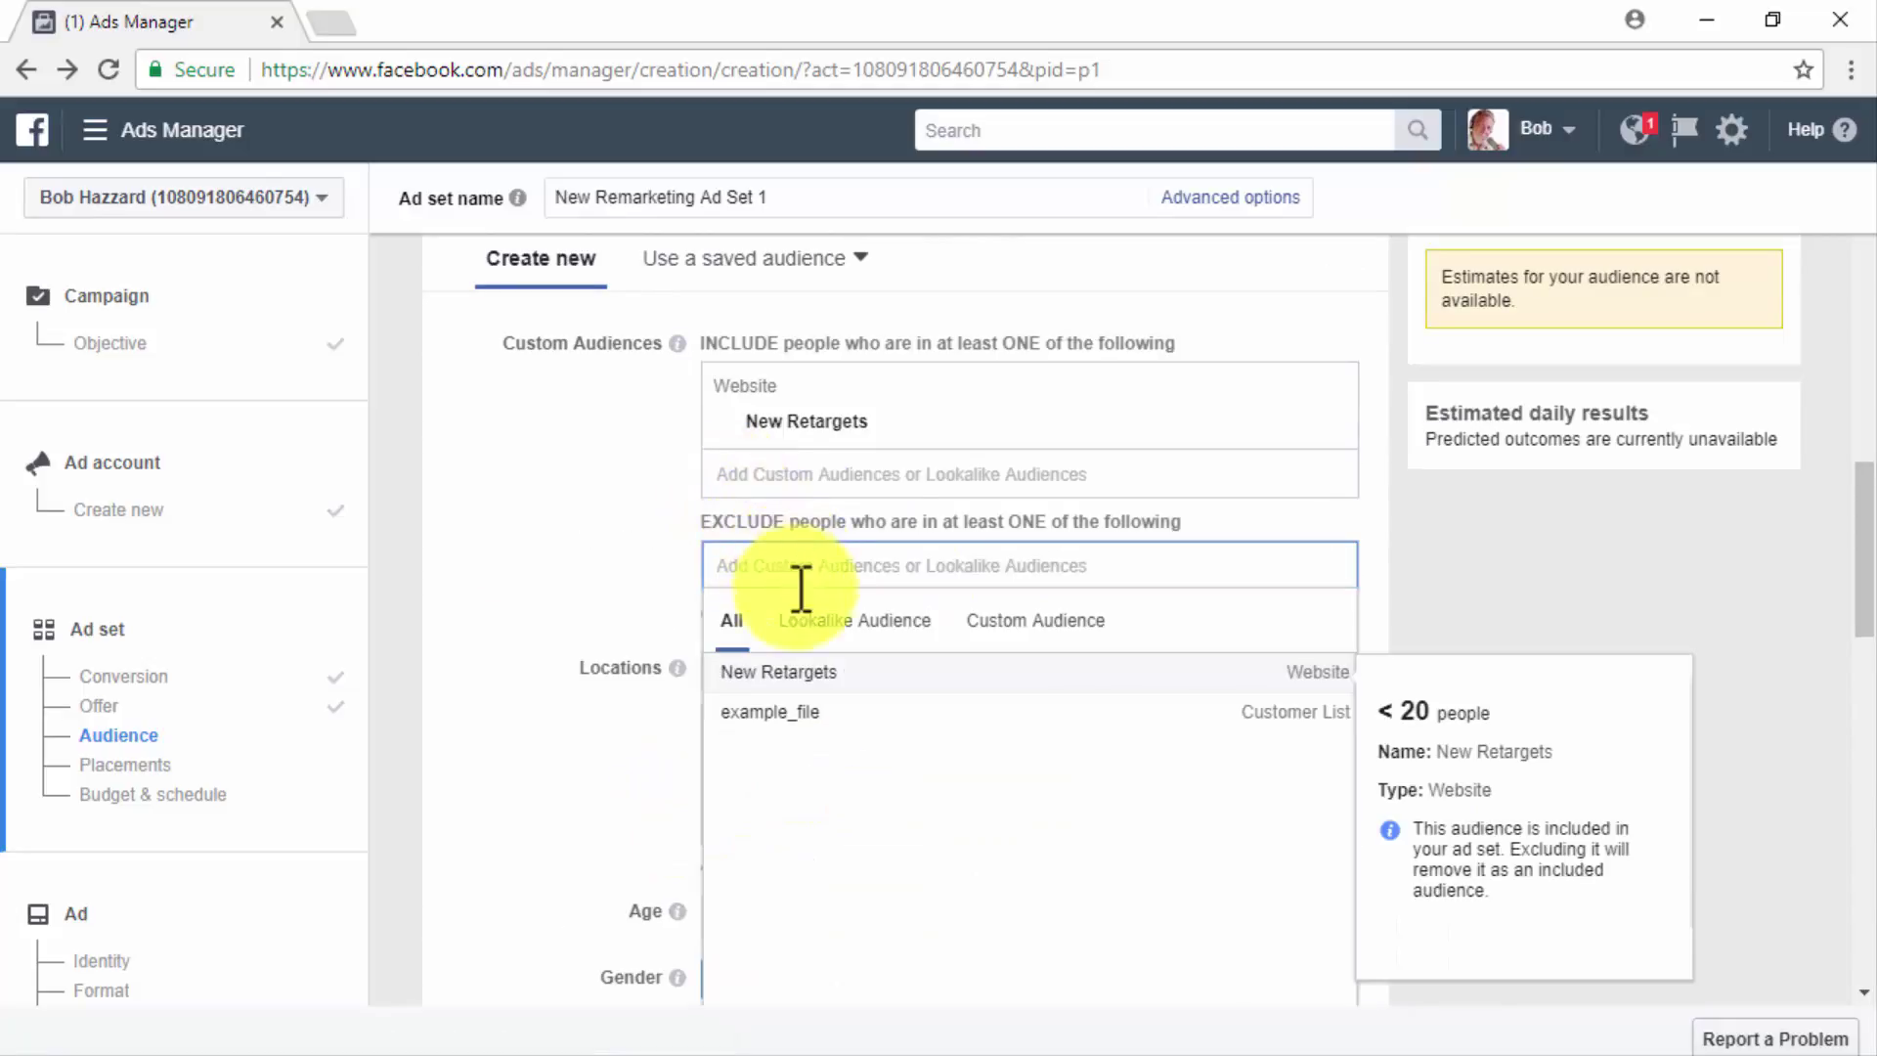
click(824, 708)
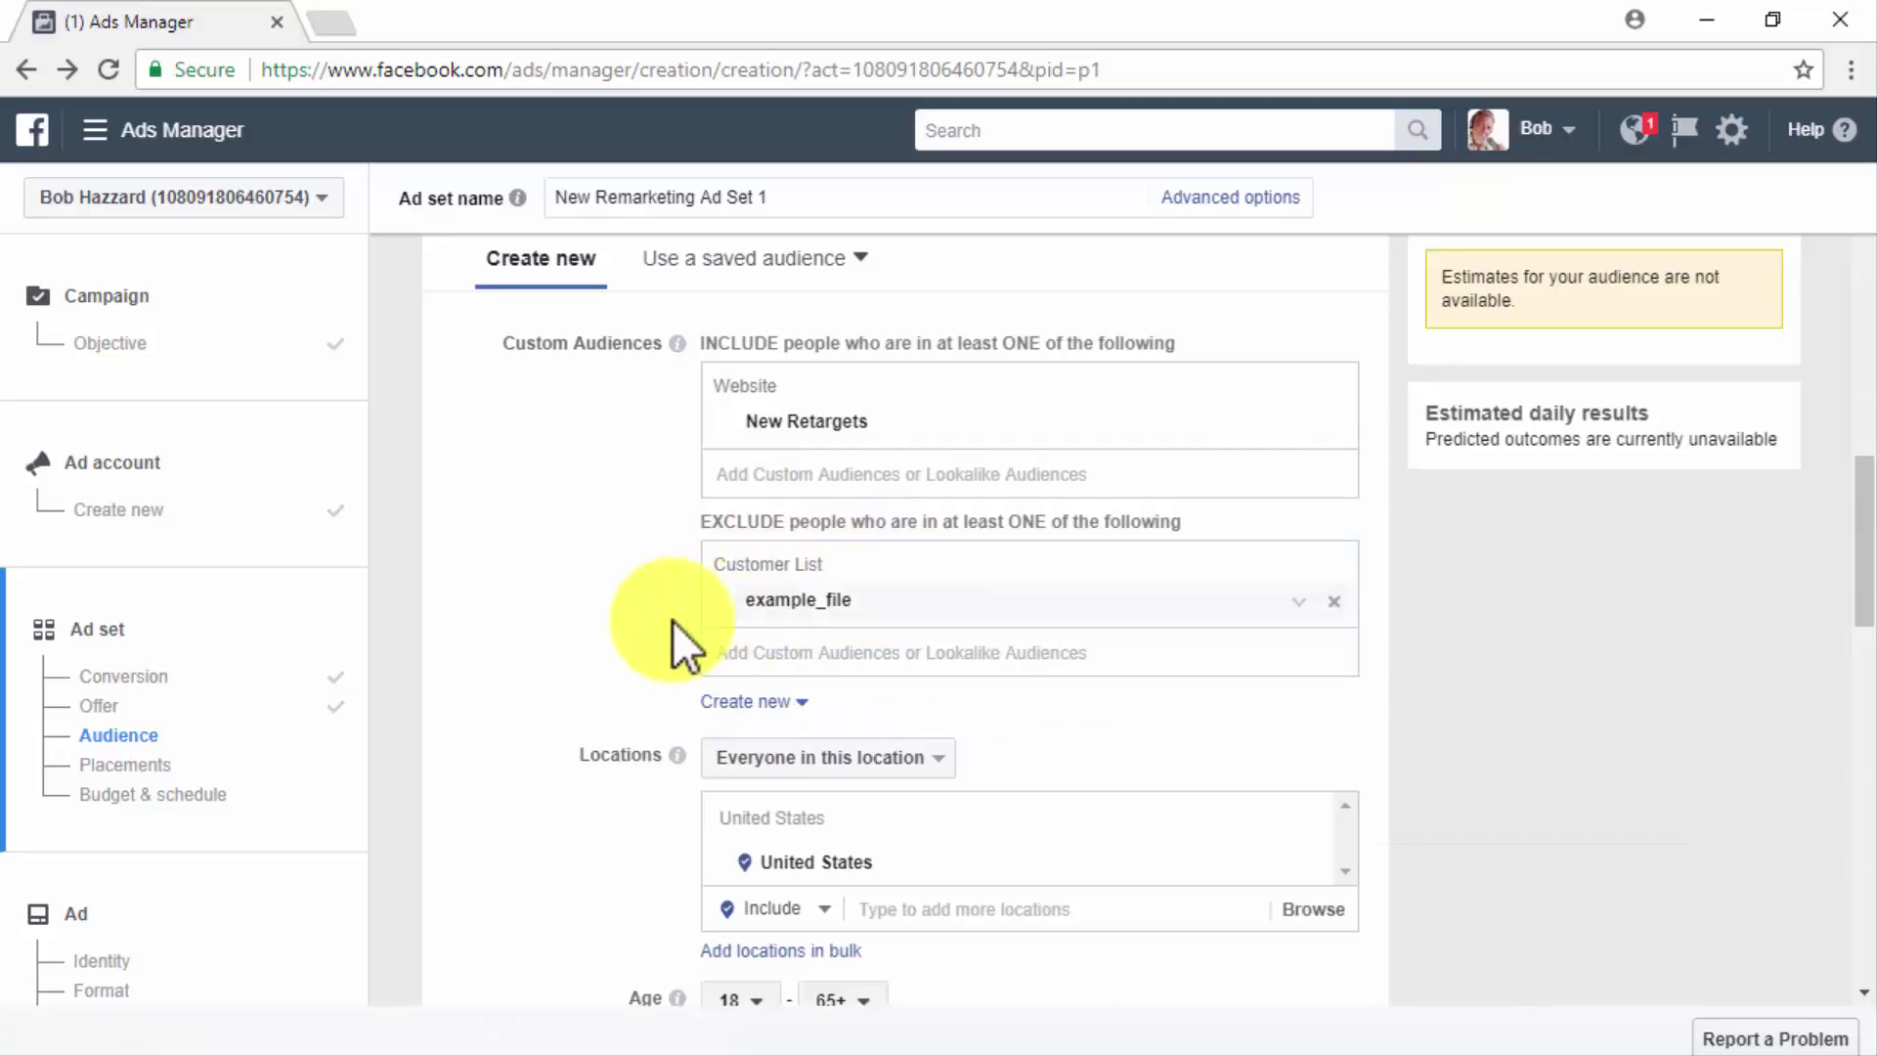
scroll(673, 620, down, 1)
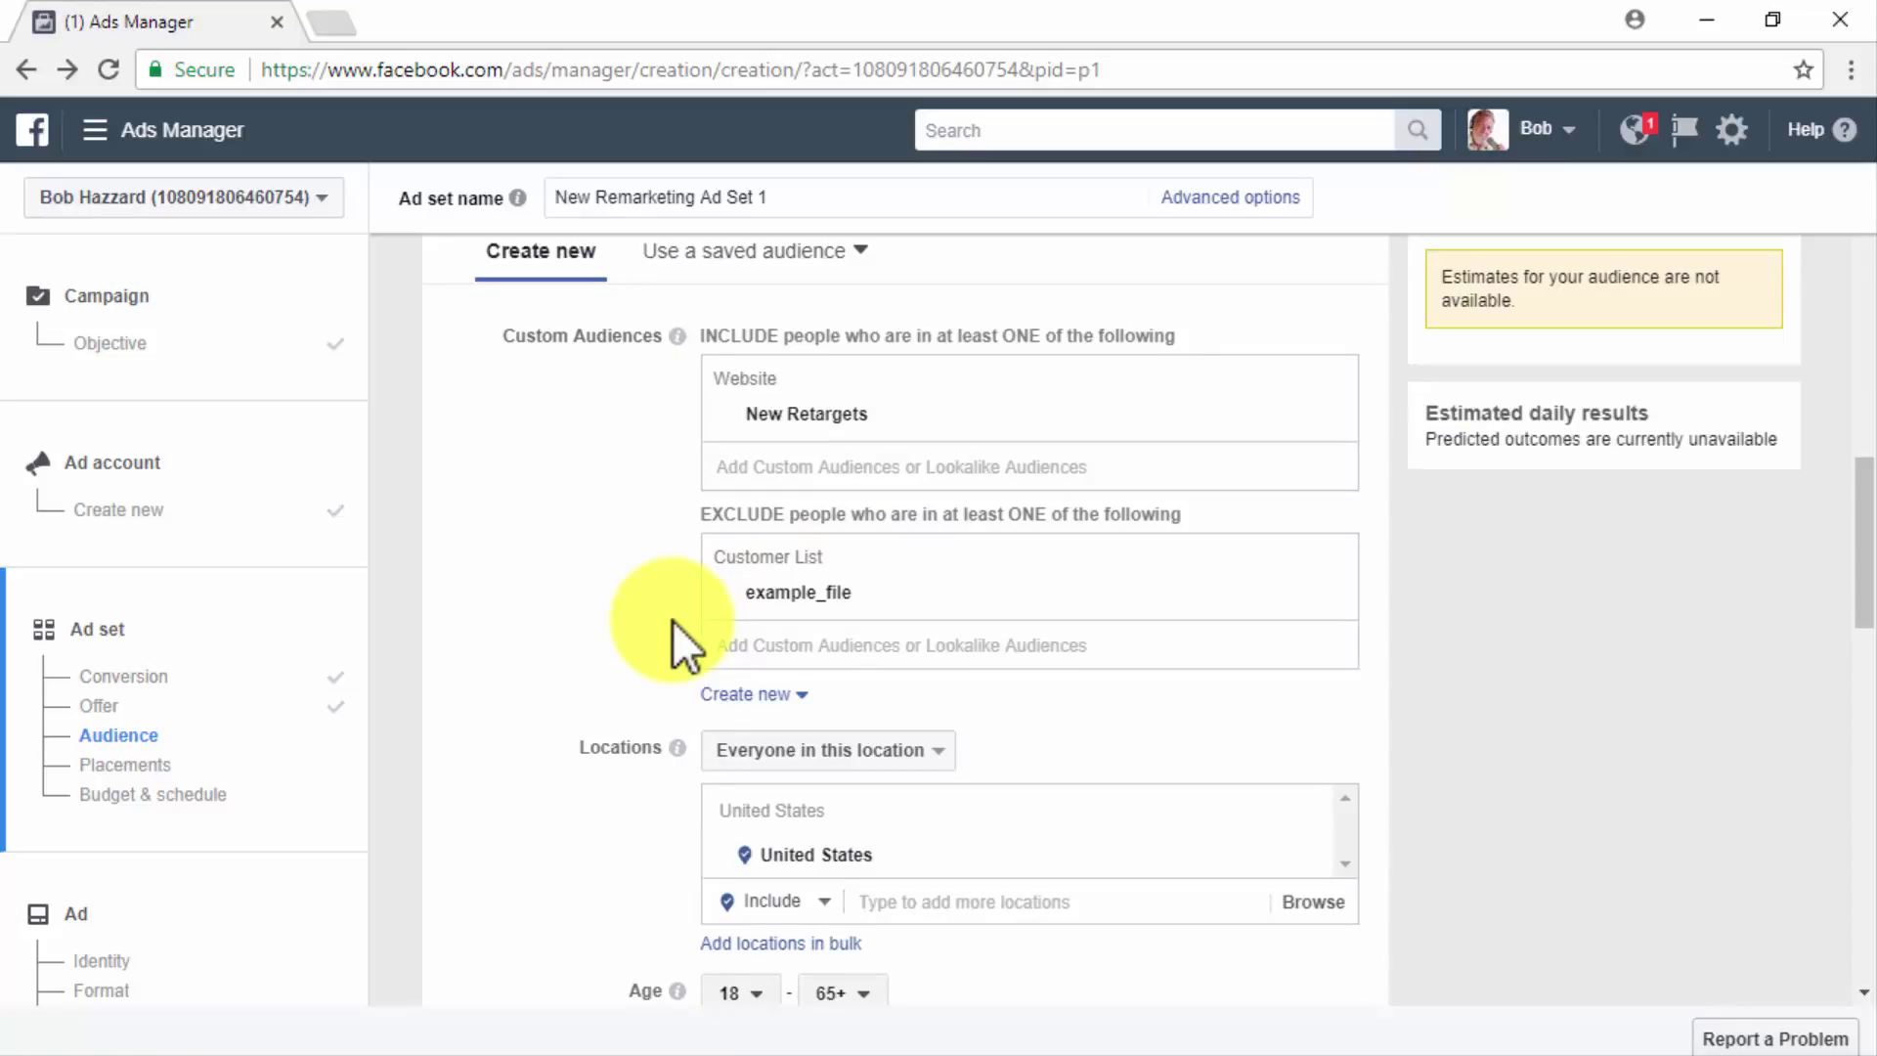
scroll(672, 619, down, 2)
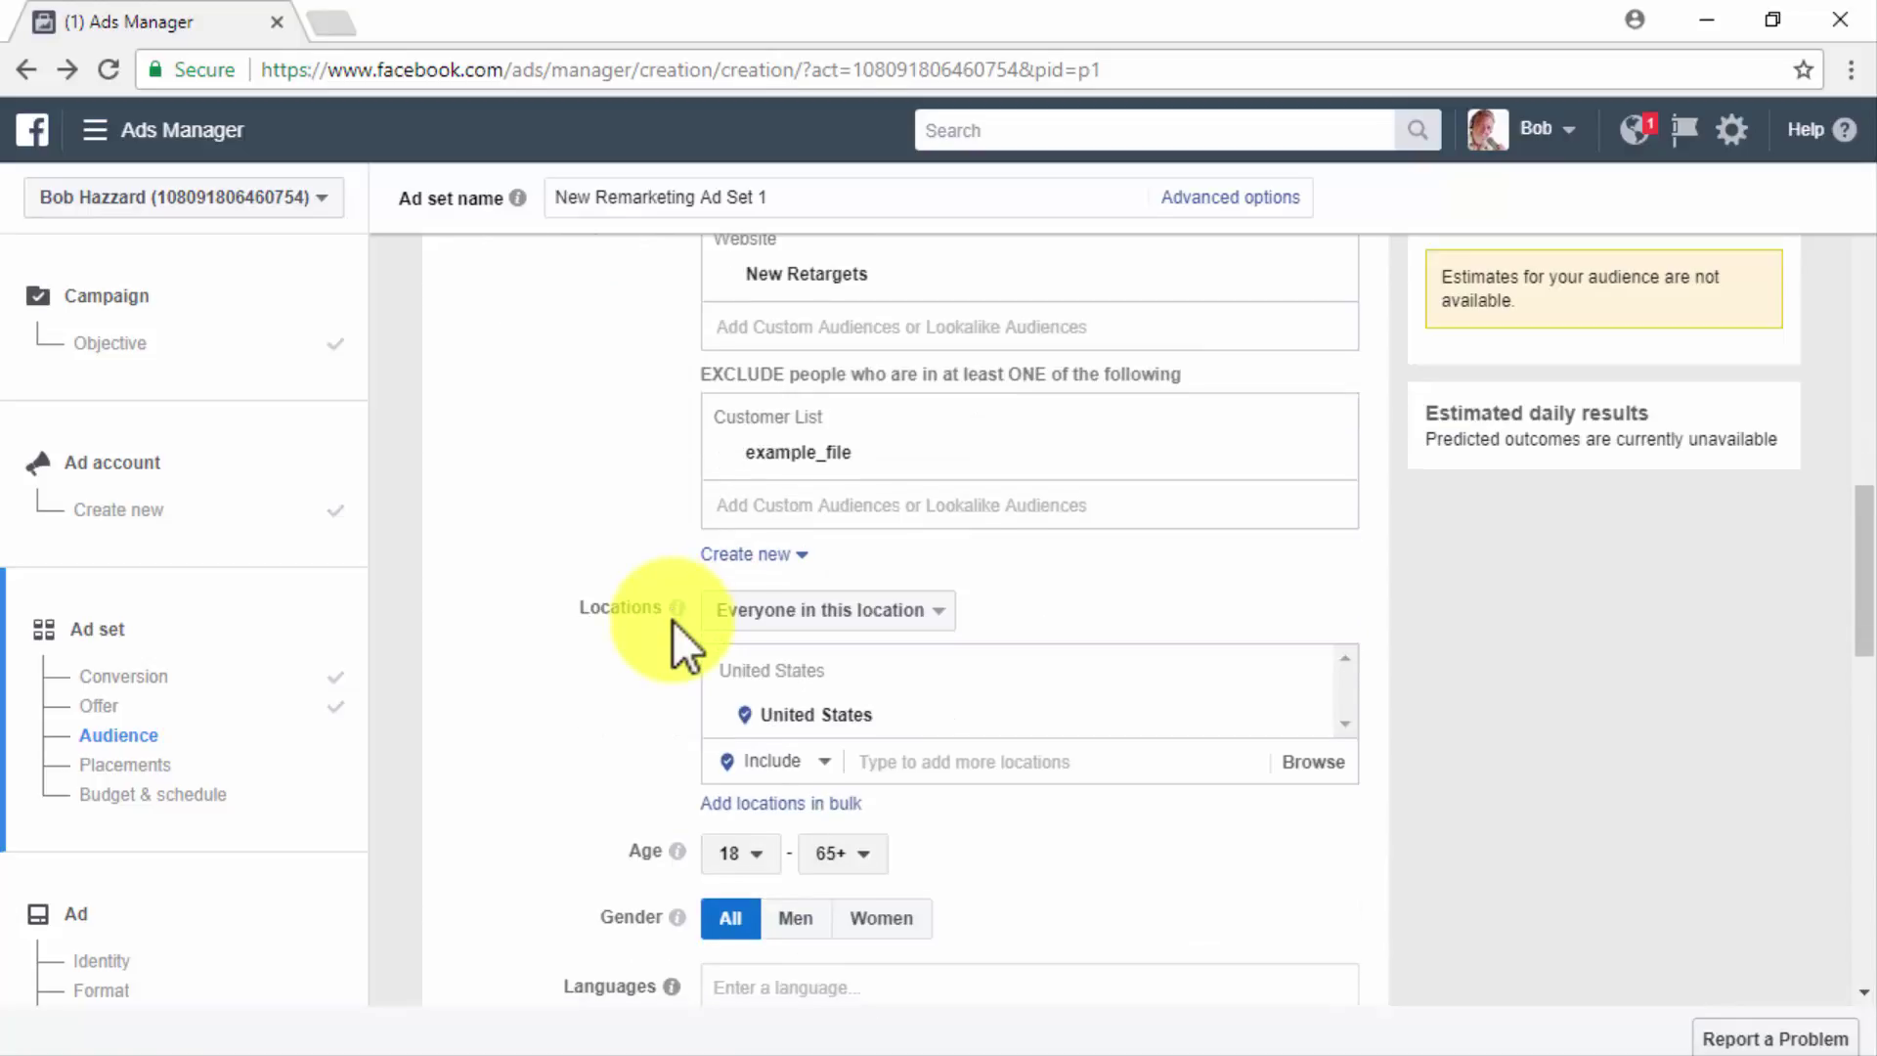
Step: Add United Kingdom alongside United States and set the age range to 23–55
scroll(672, 619, down, 2)
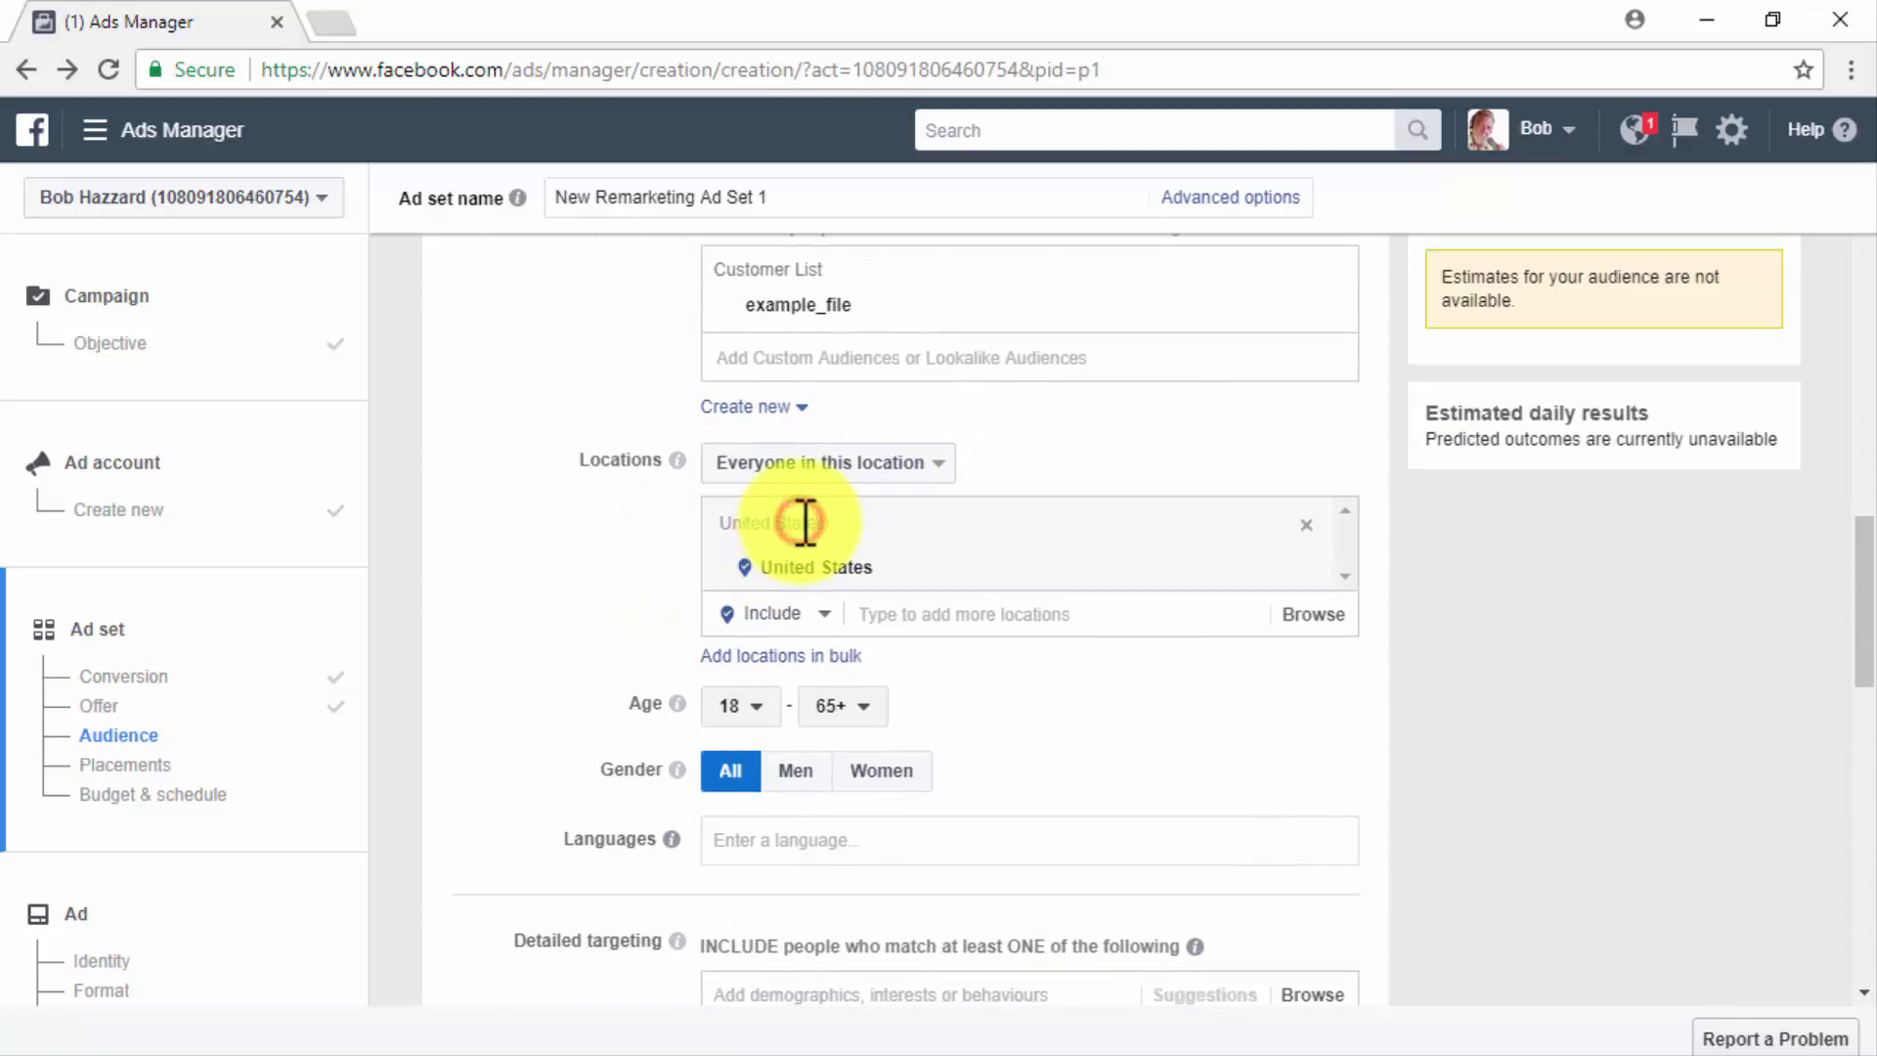
click(909, 613)
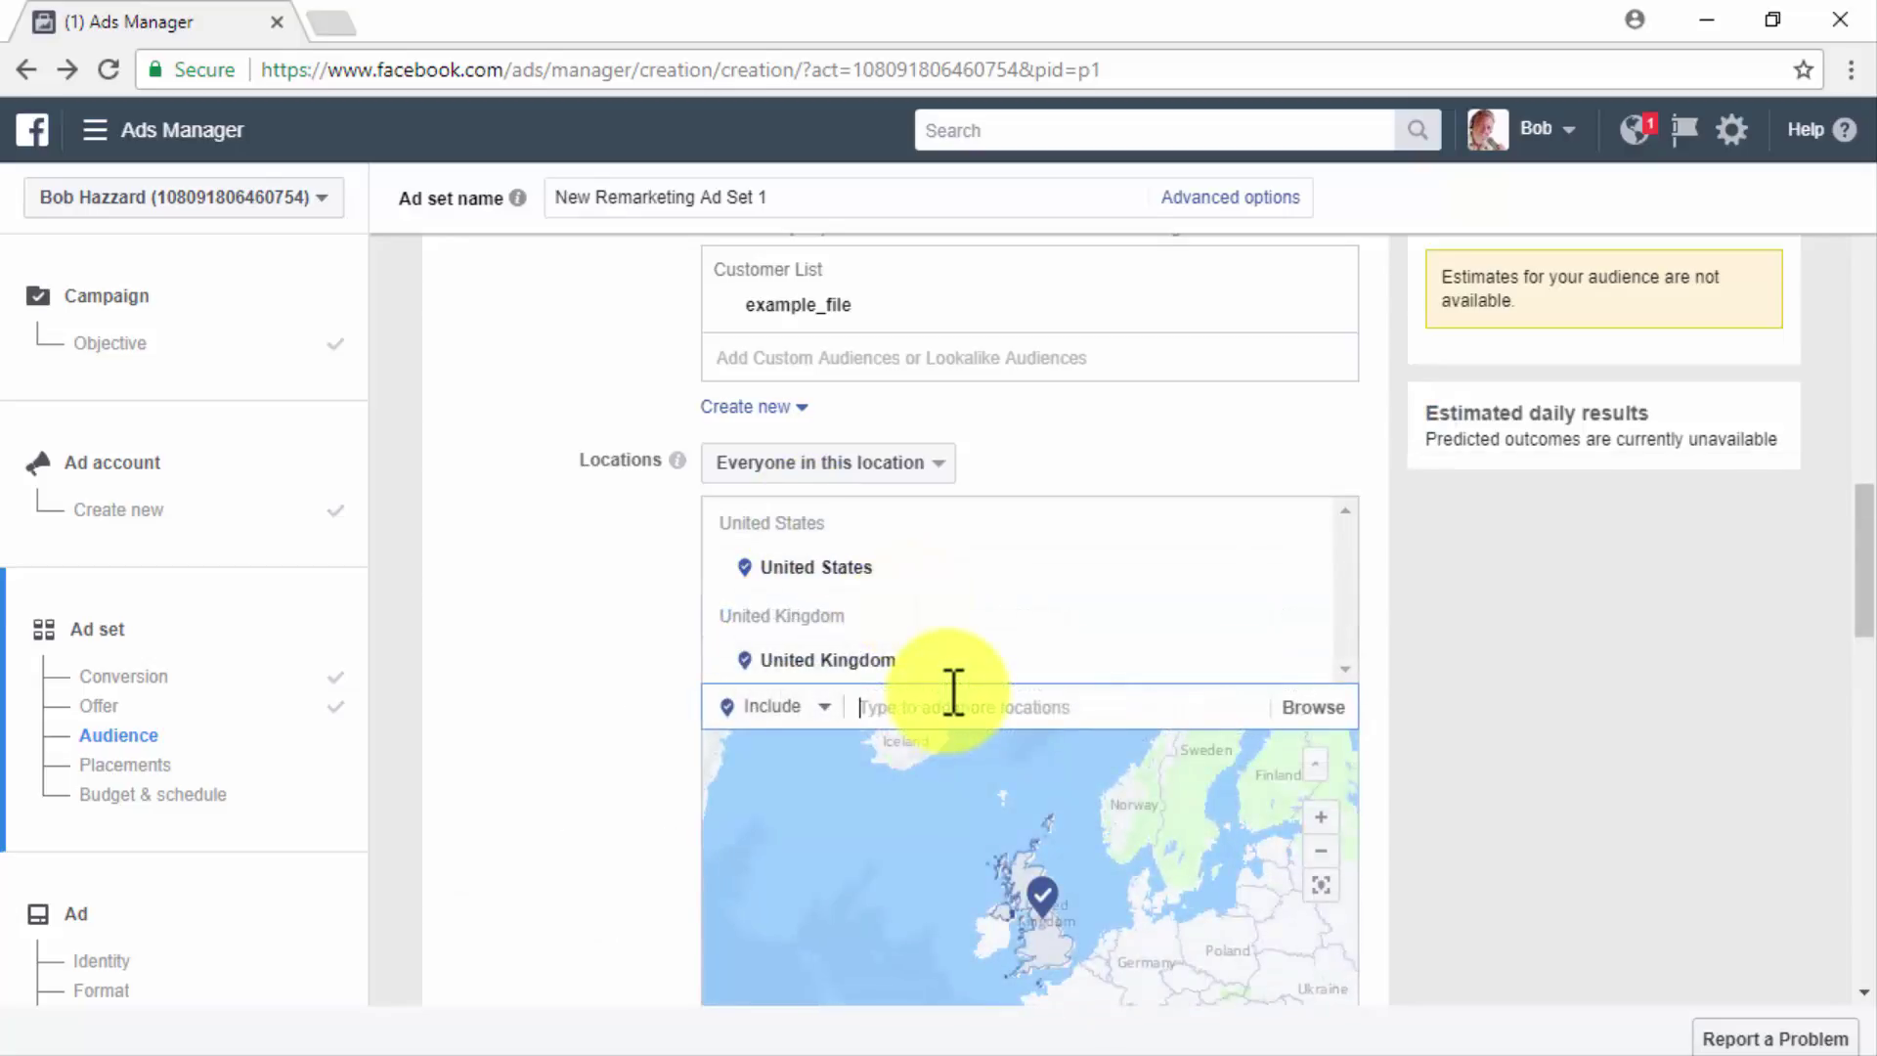
click(946, 461)
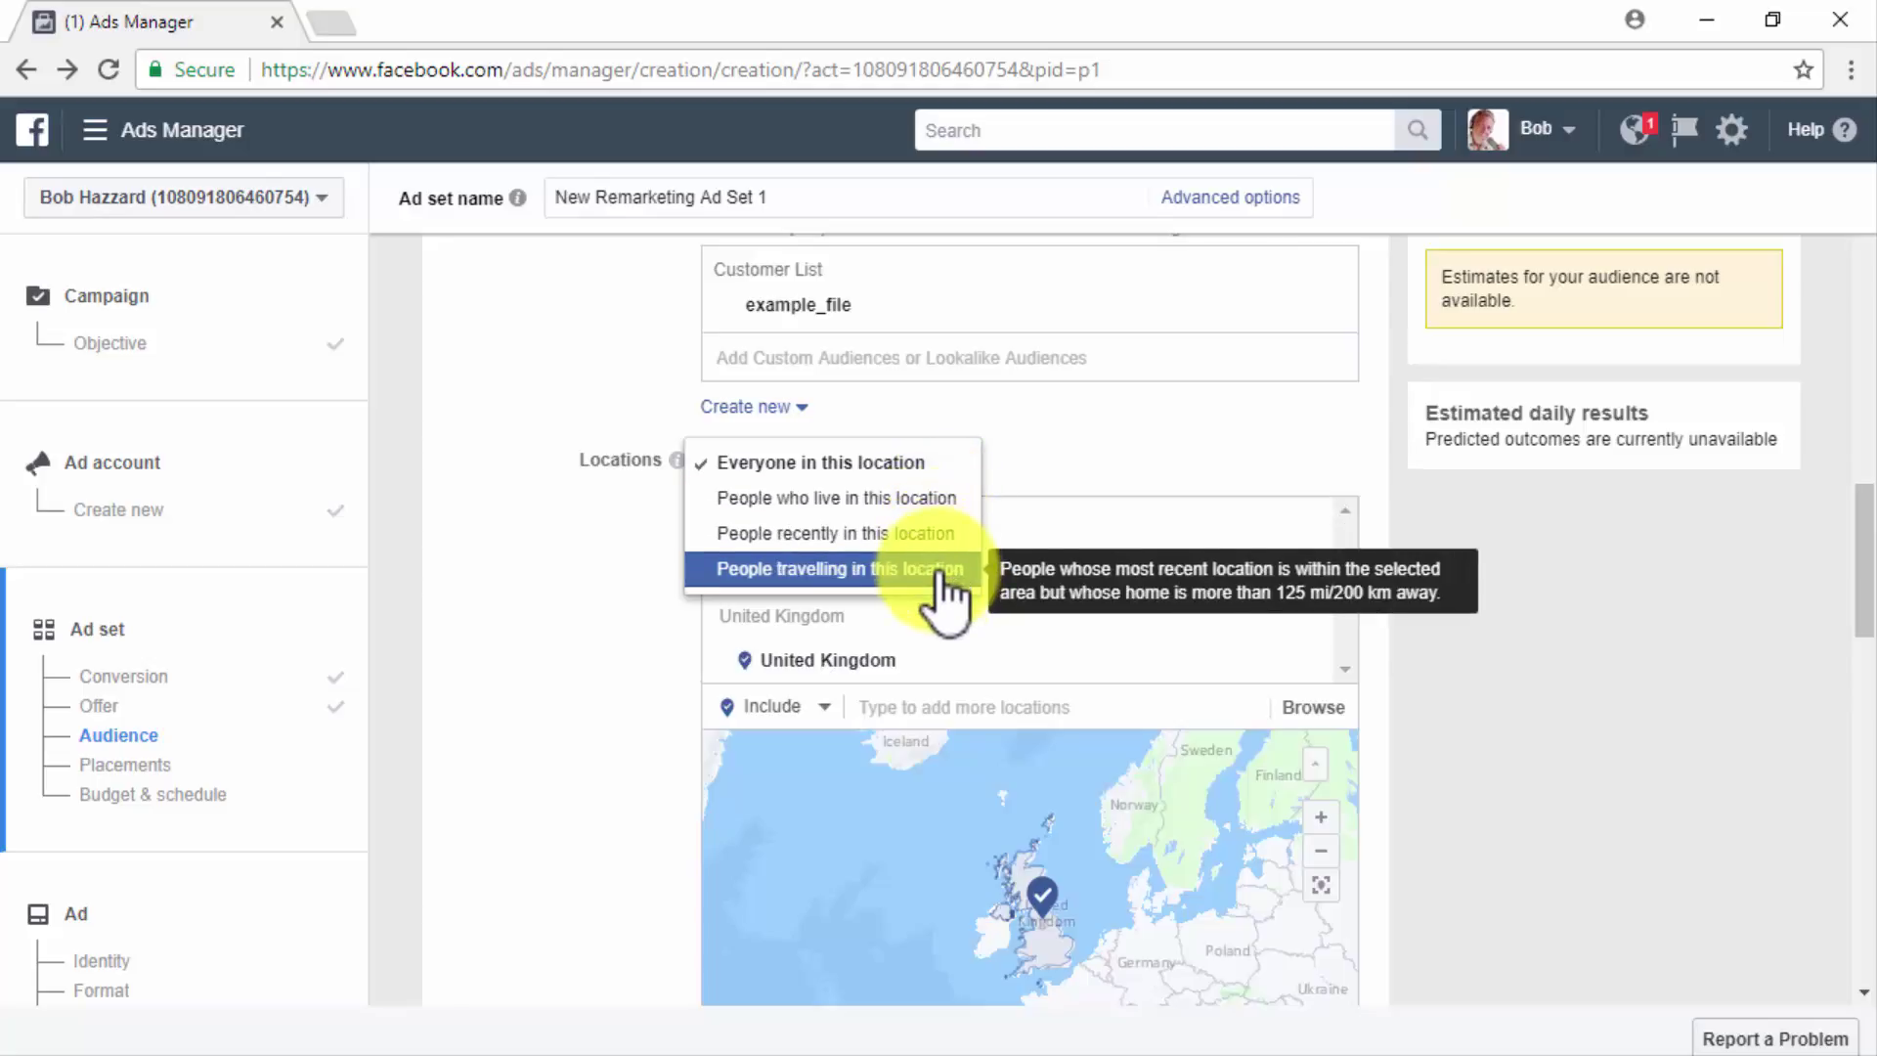
scroll(649, 595, down, 6)
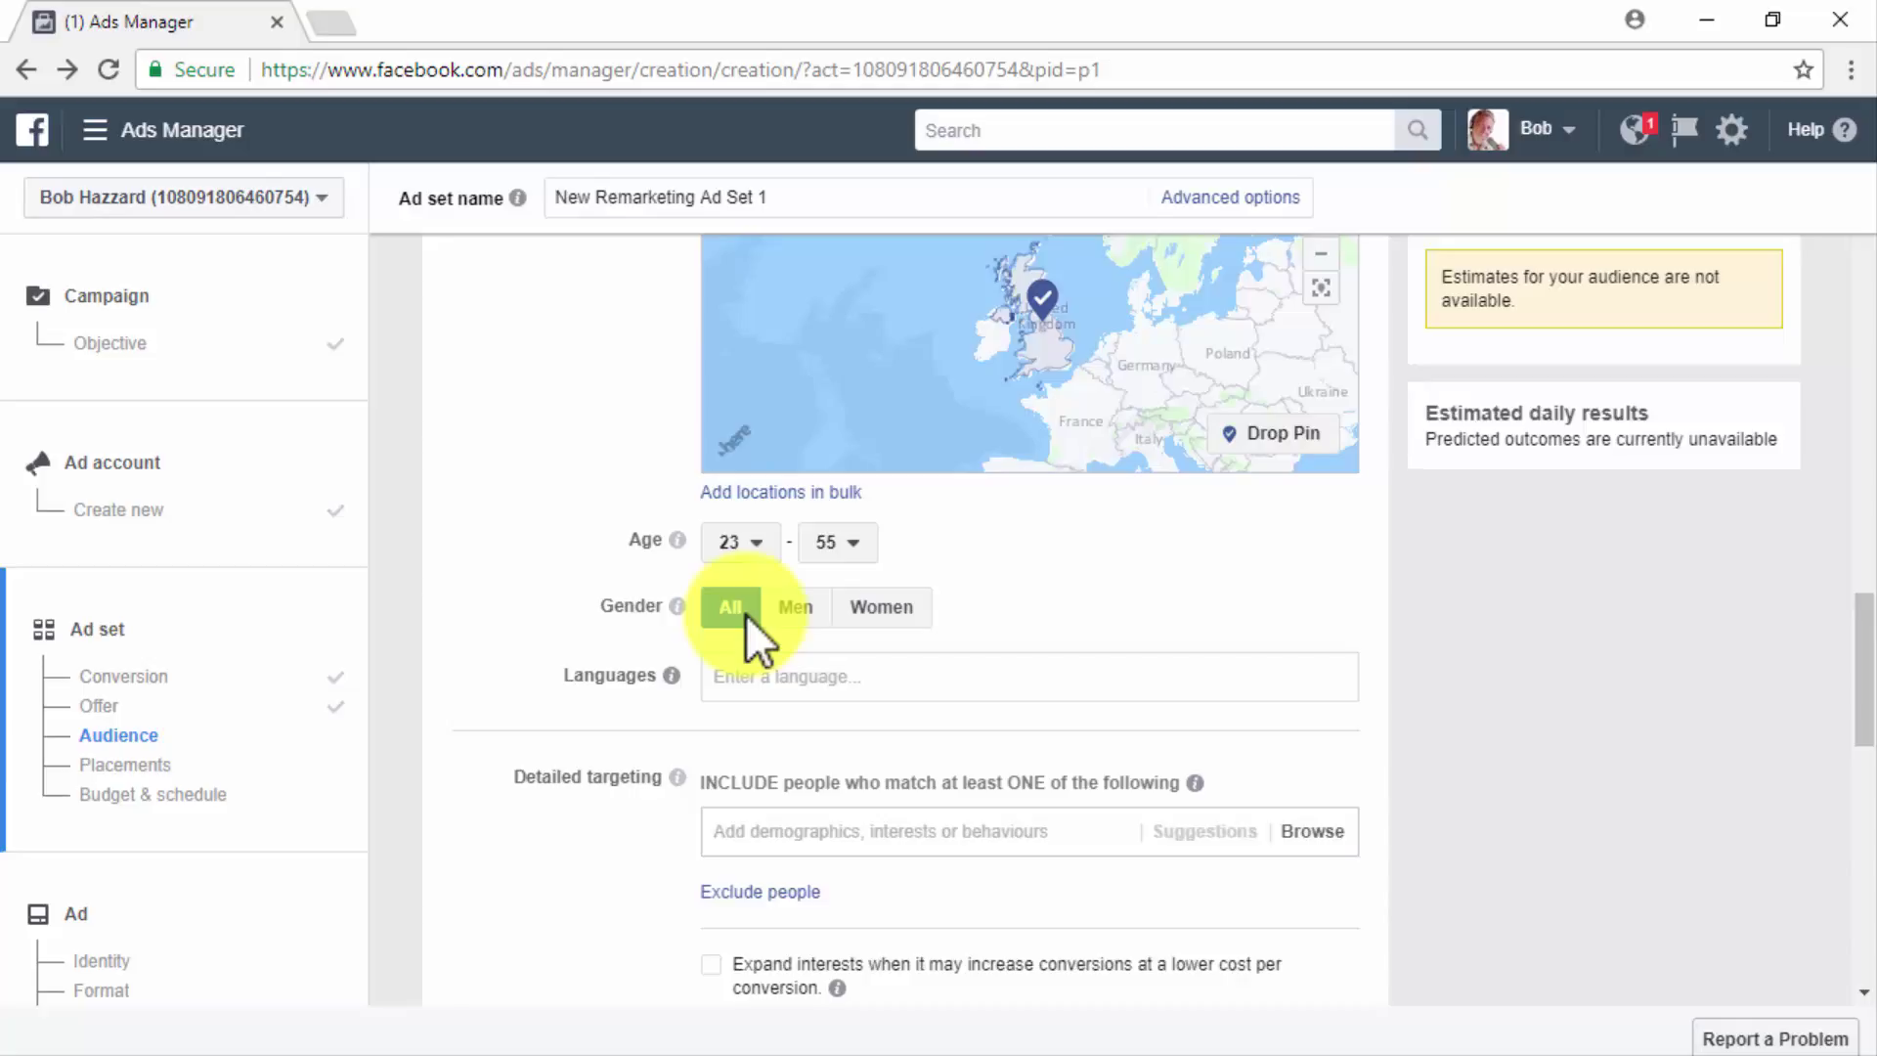
Step: Set the Languages targeting to English (All)
click(778, 661)
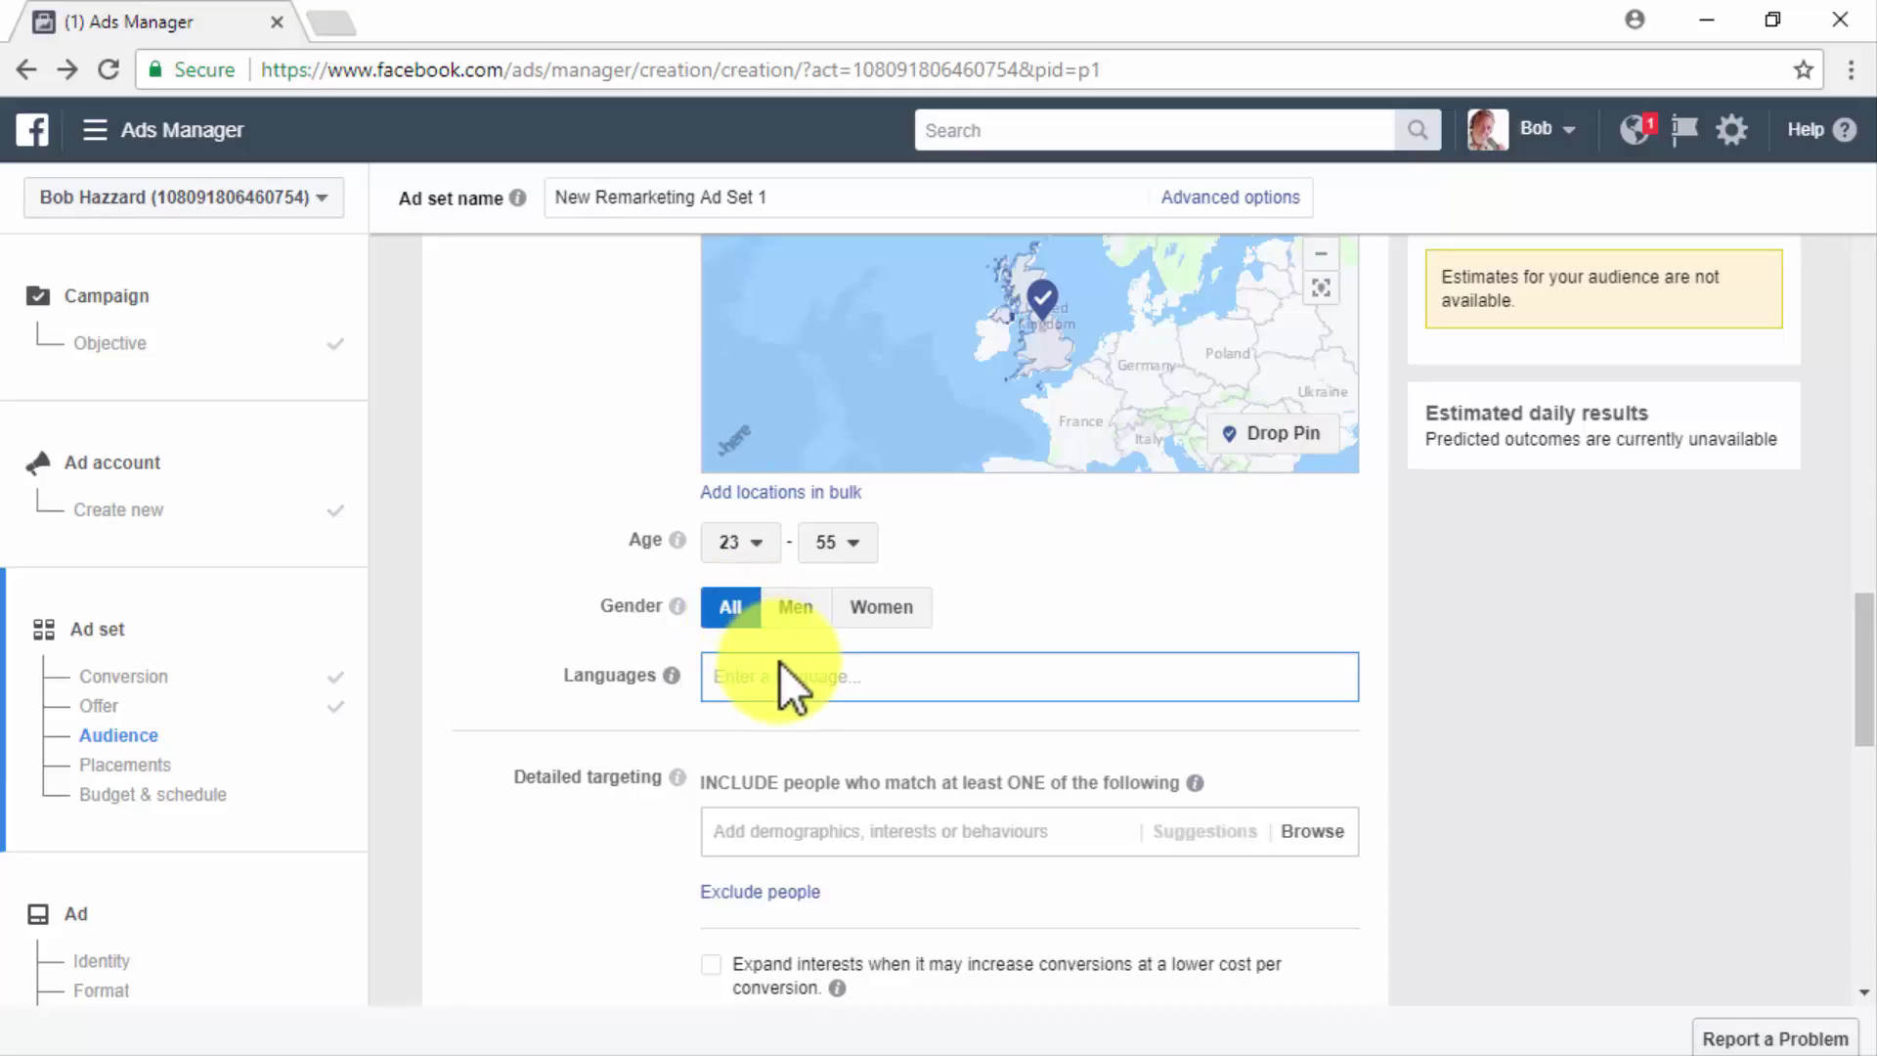
text(en)
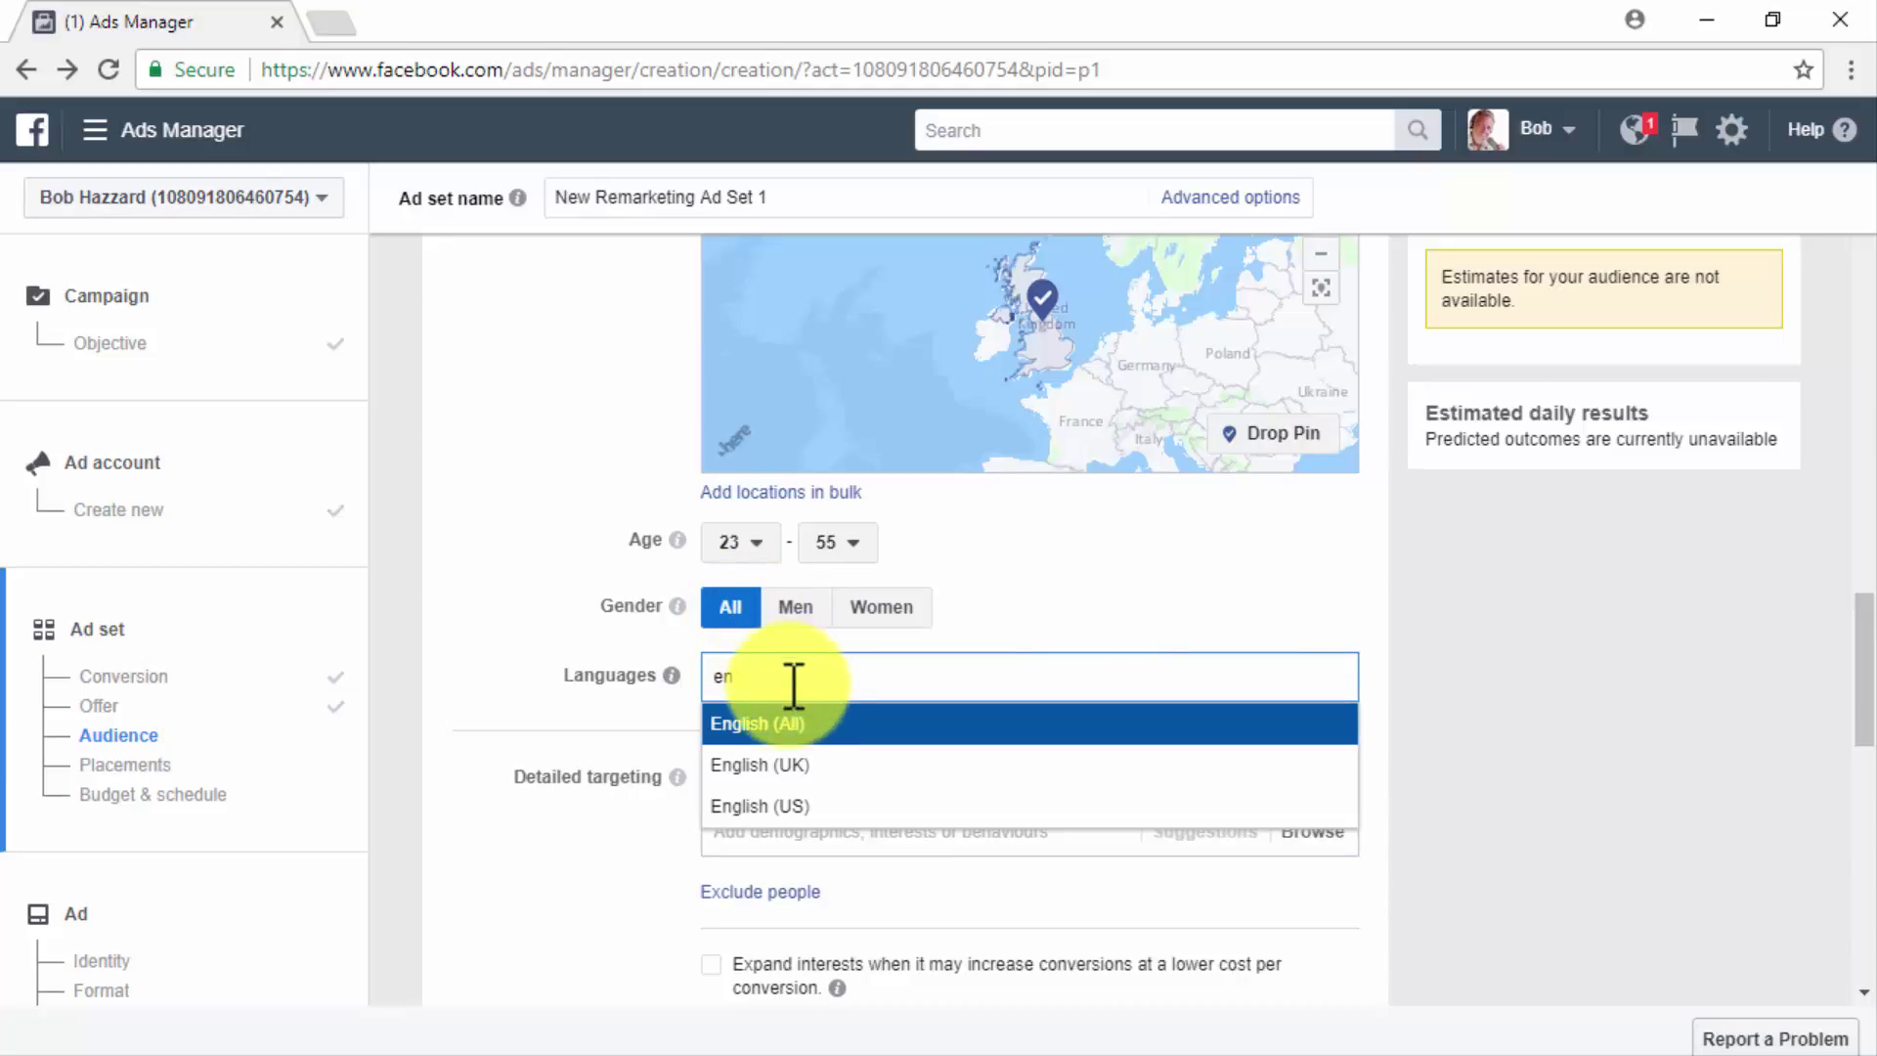
click(788, 710)
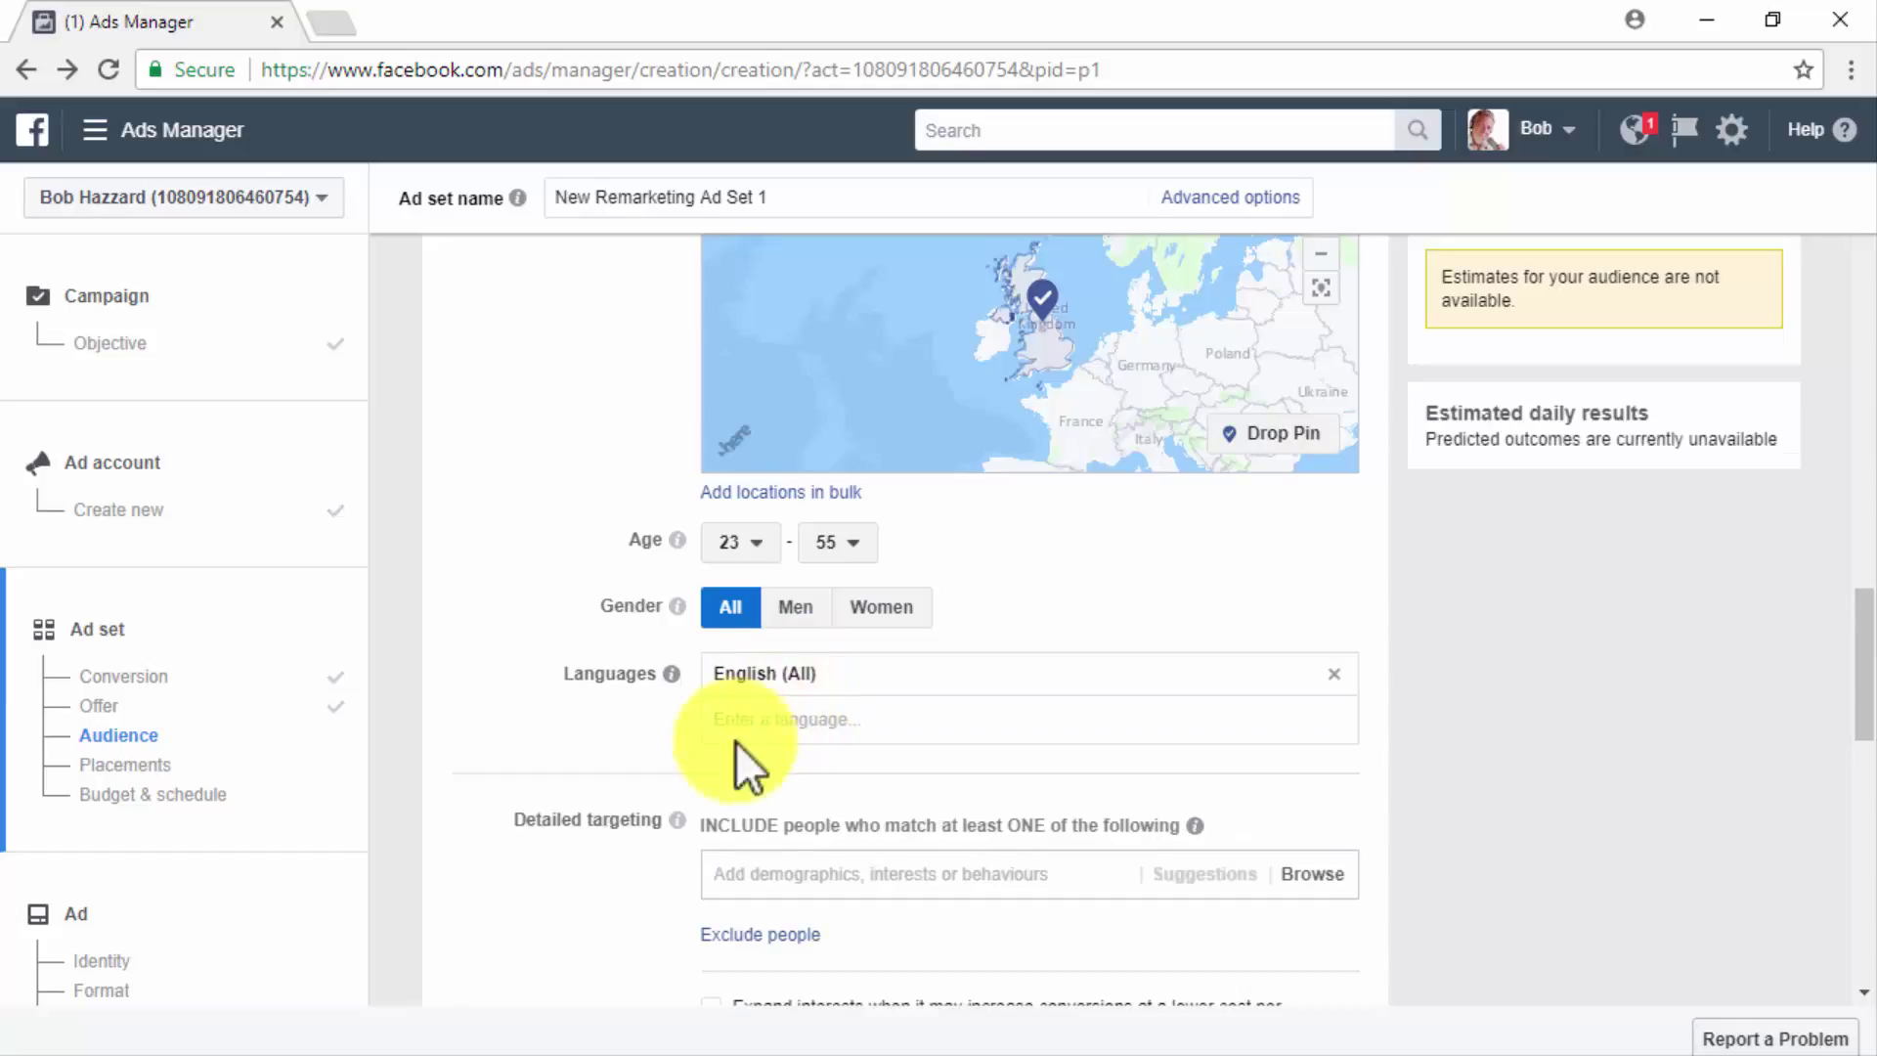
scroll(659, 798, down, 3)
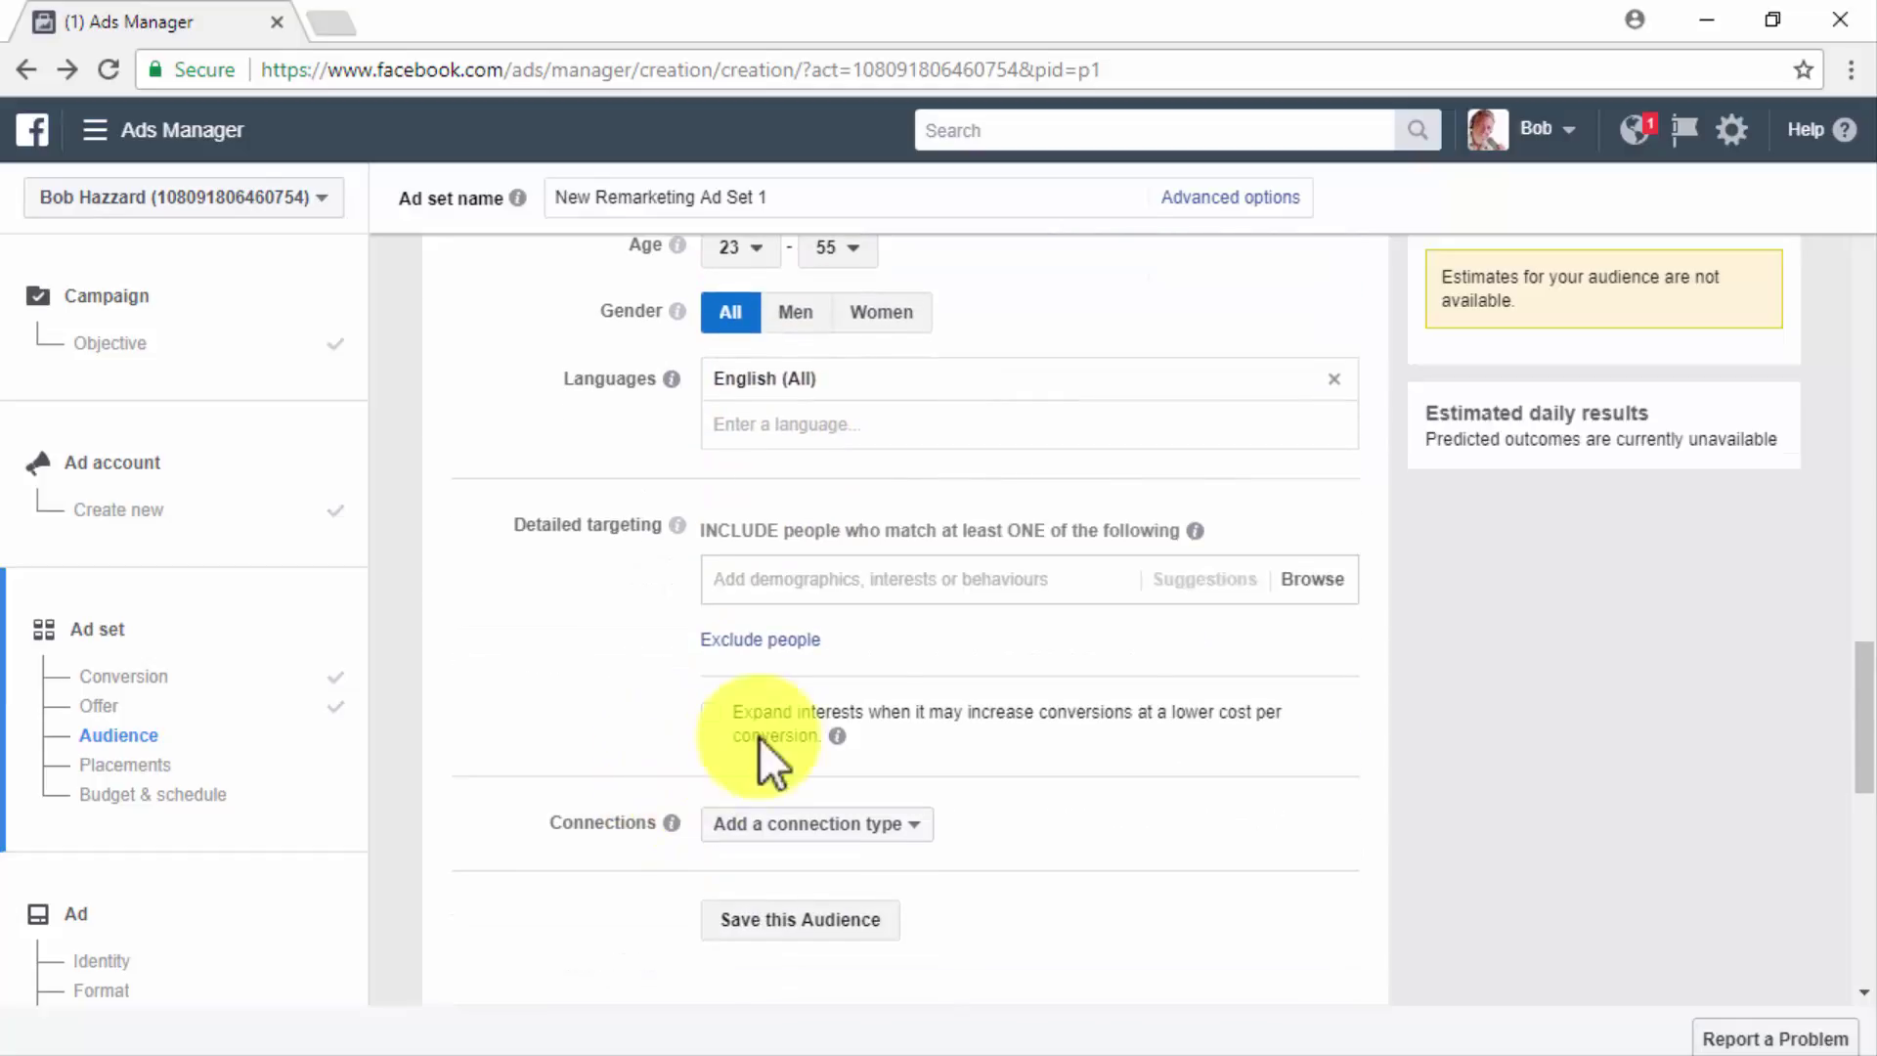
Step: Review Detailed targeting and Connections options, leaving both empty
click(955, 586)
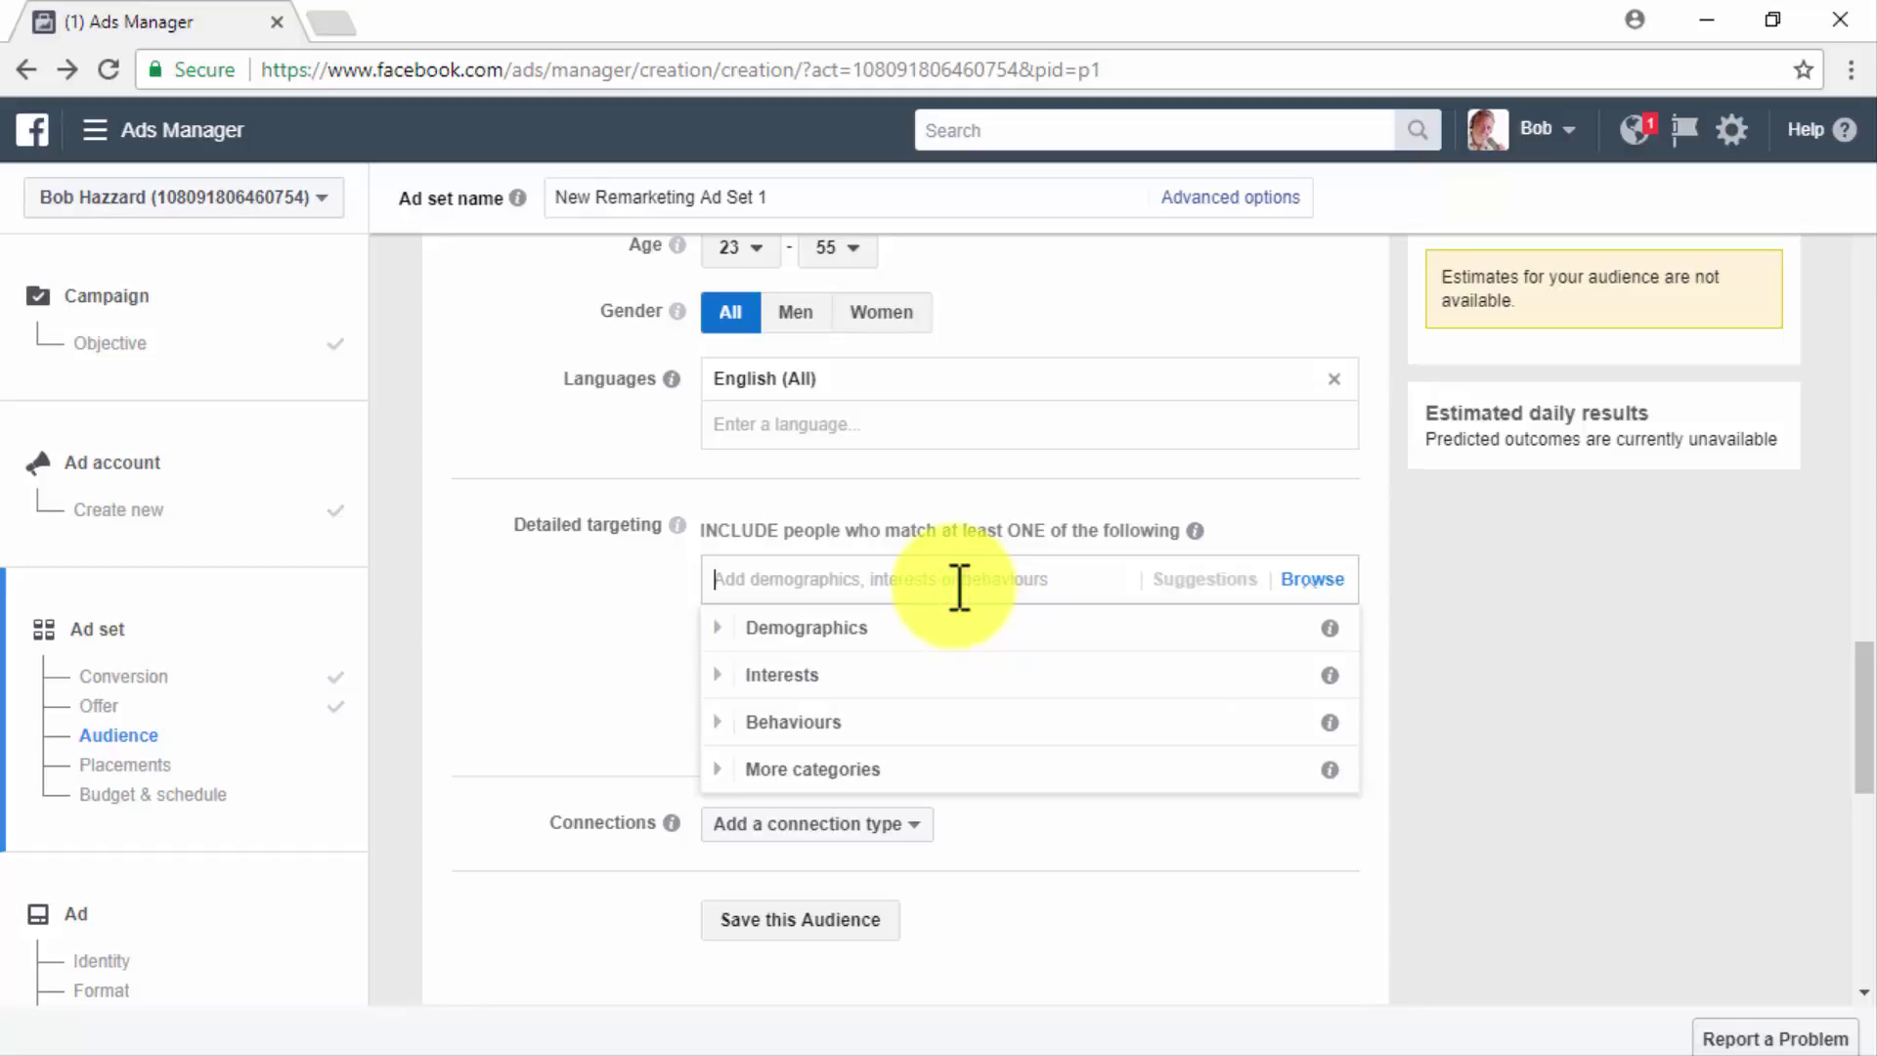
click(647, 597)
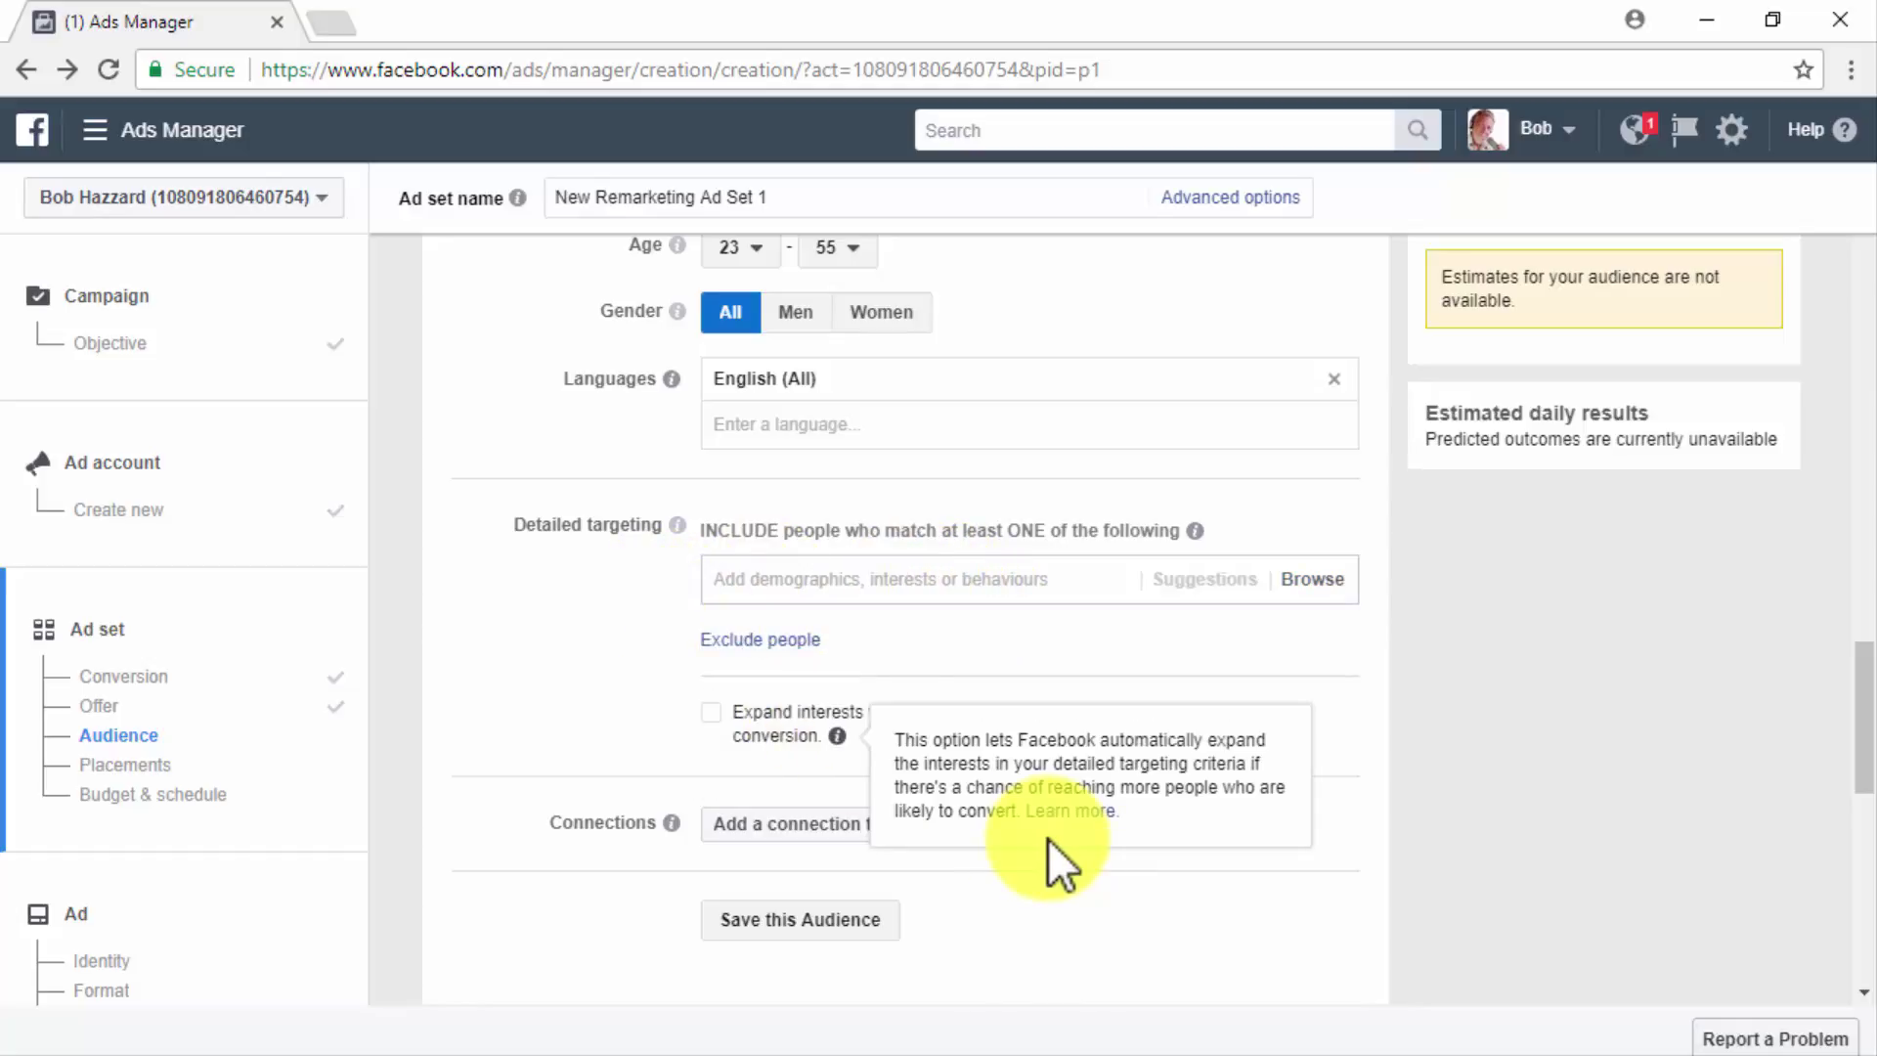
click(864, 829)
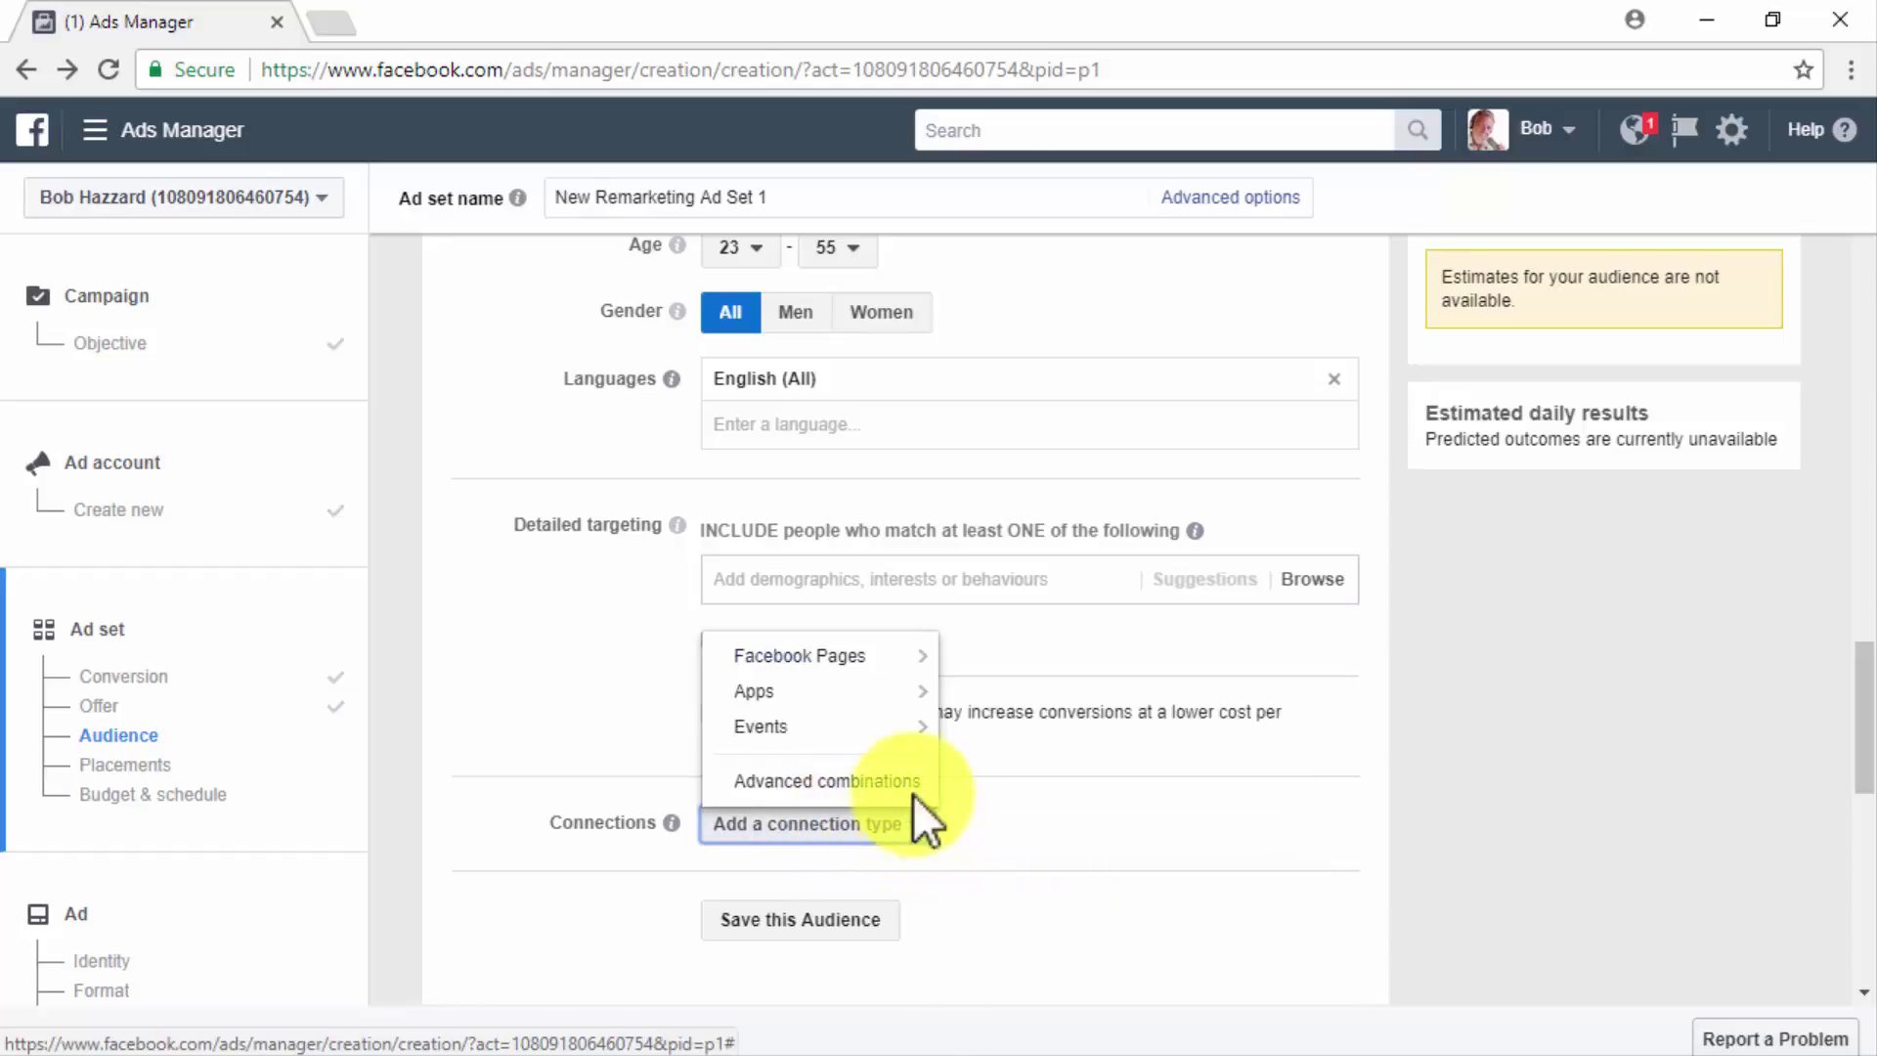
mouse_move(875, 663)
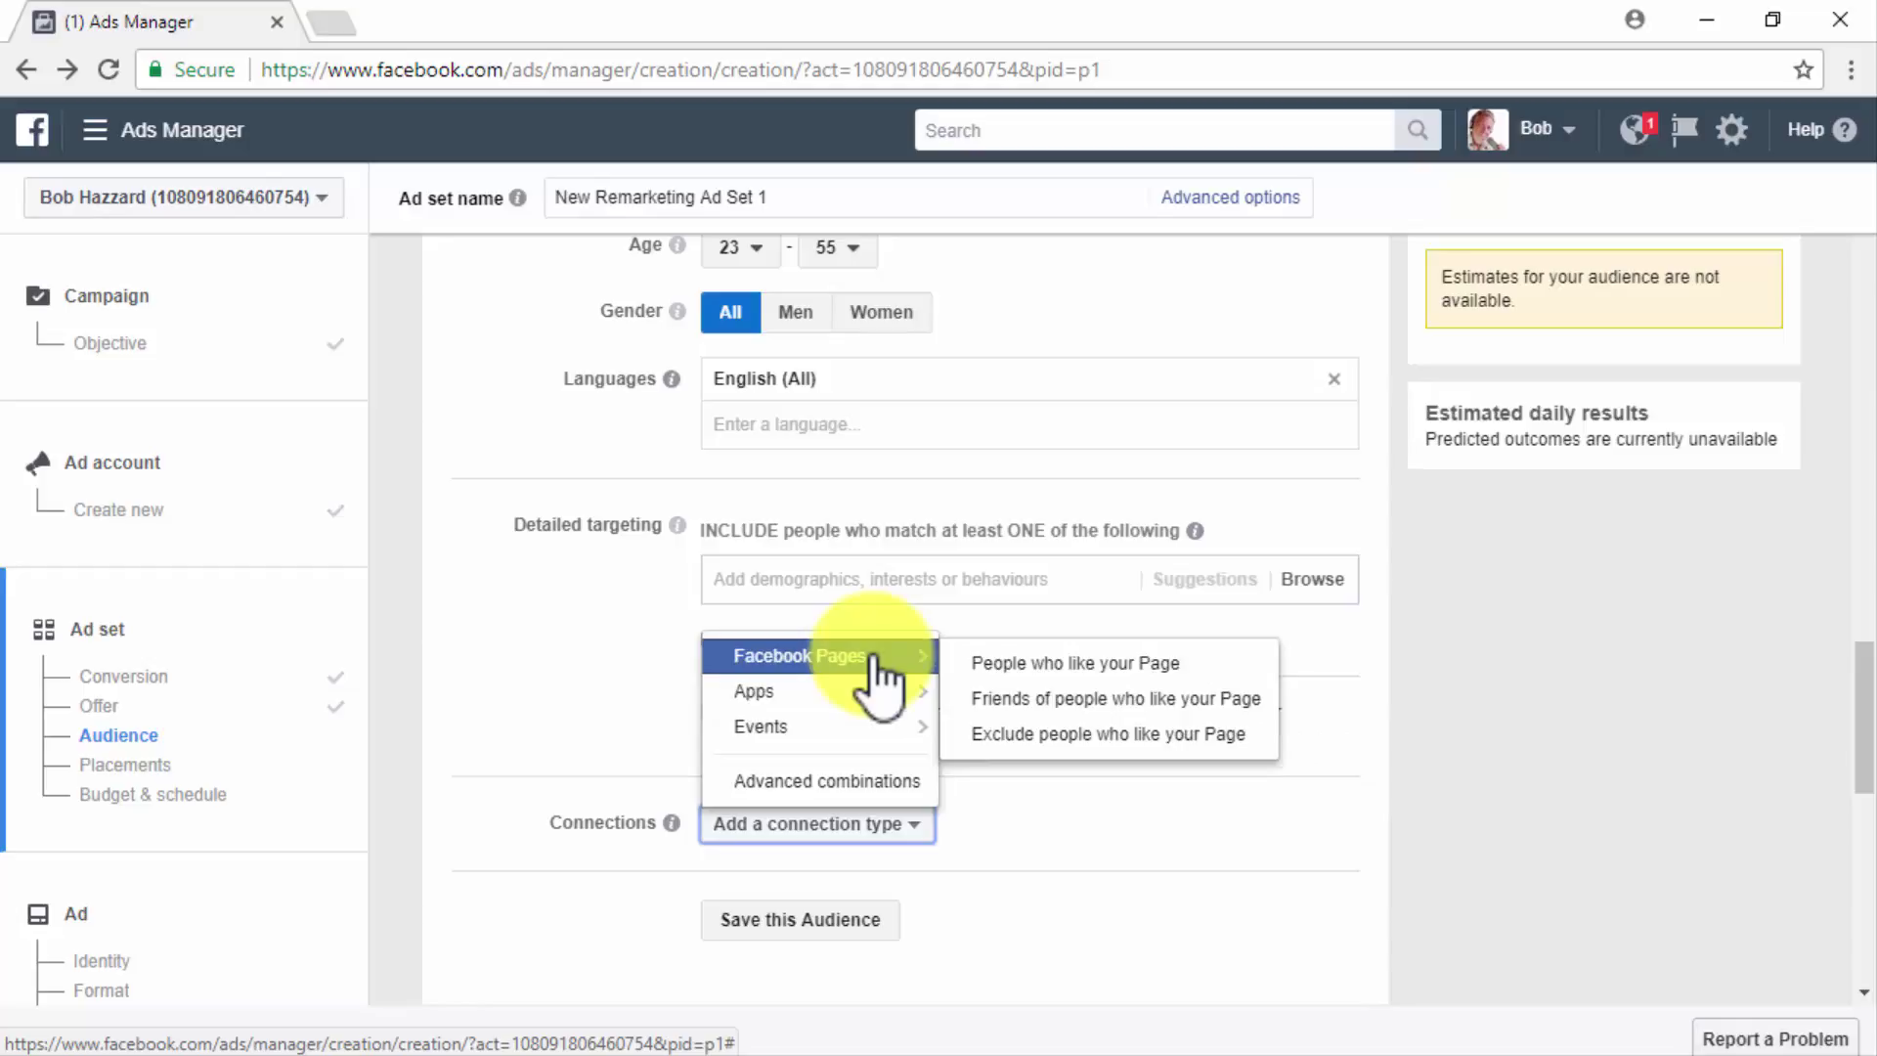
mouse_move(909, 731)
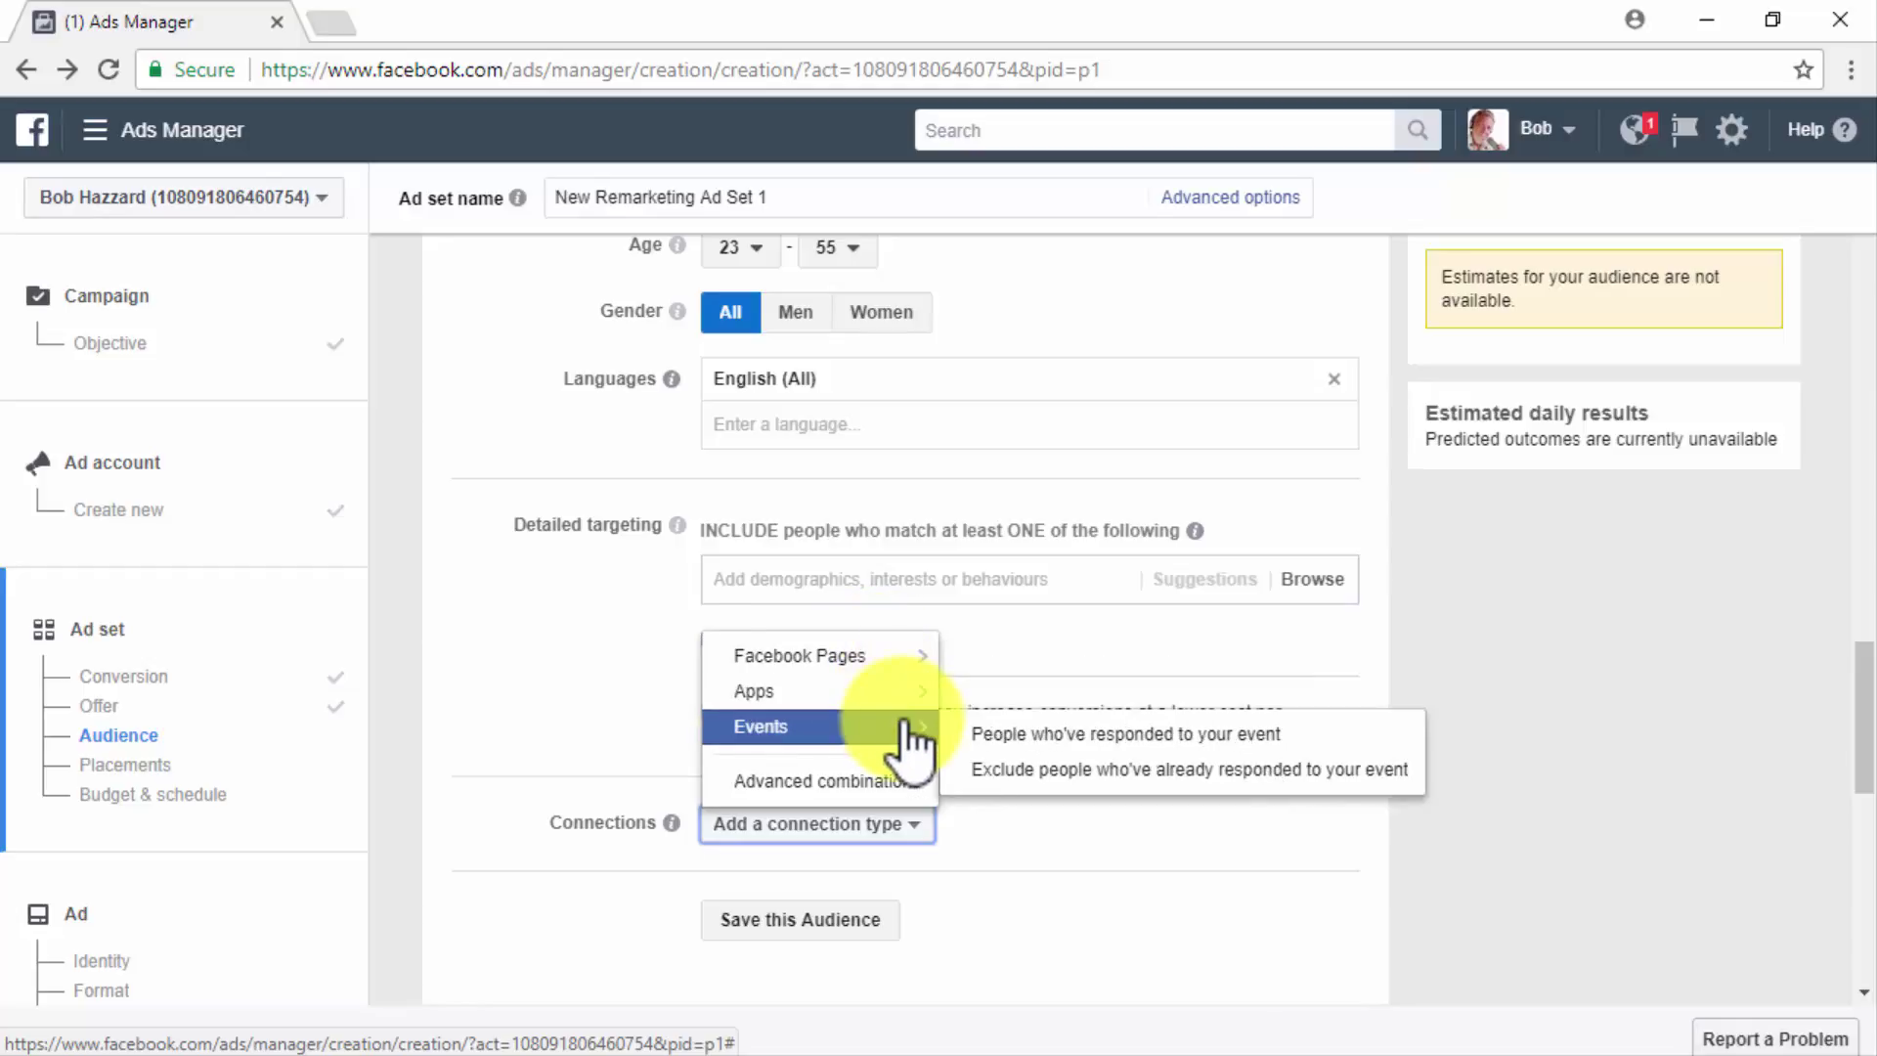
click(859, 835)
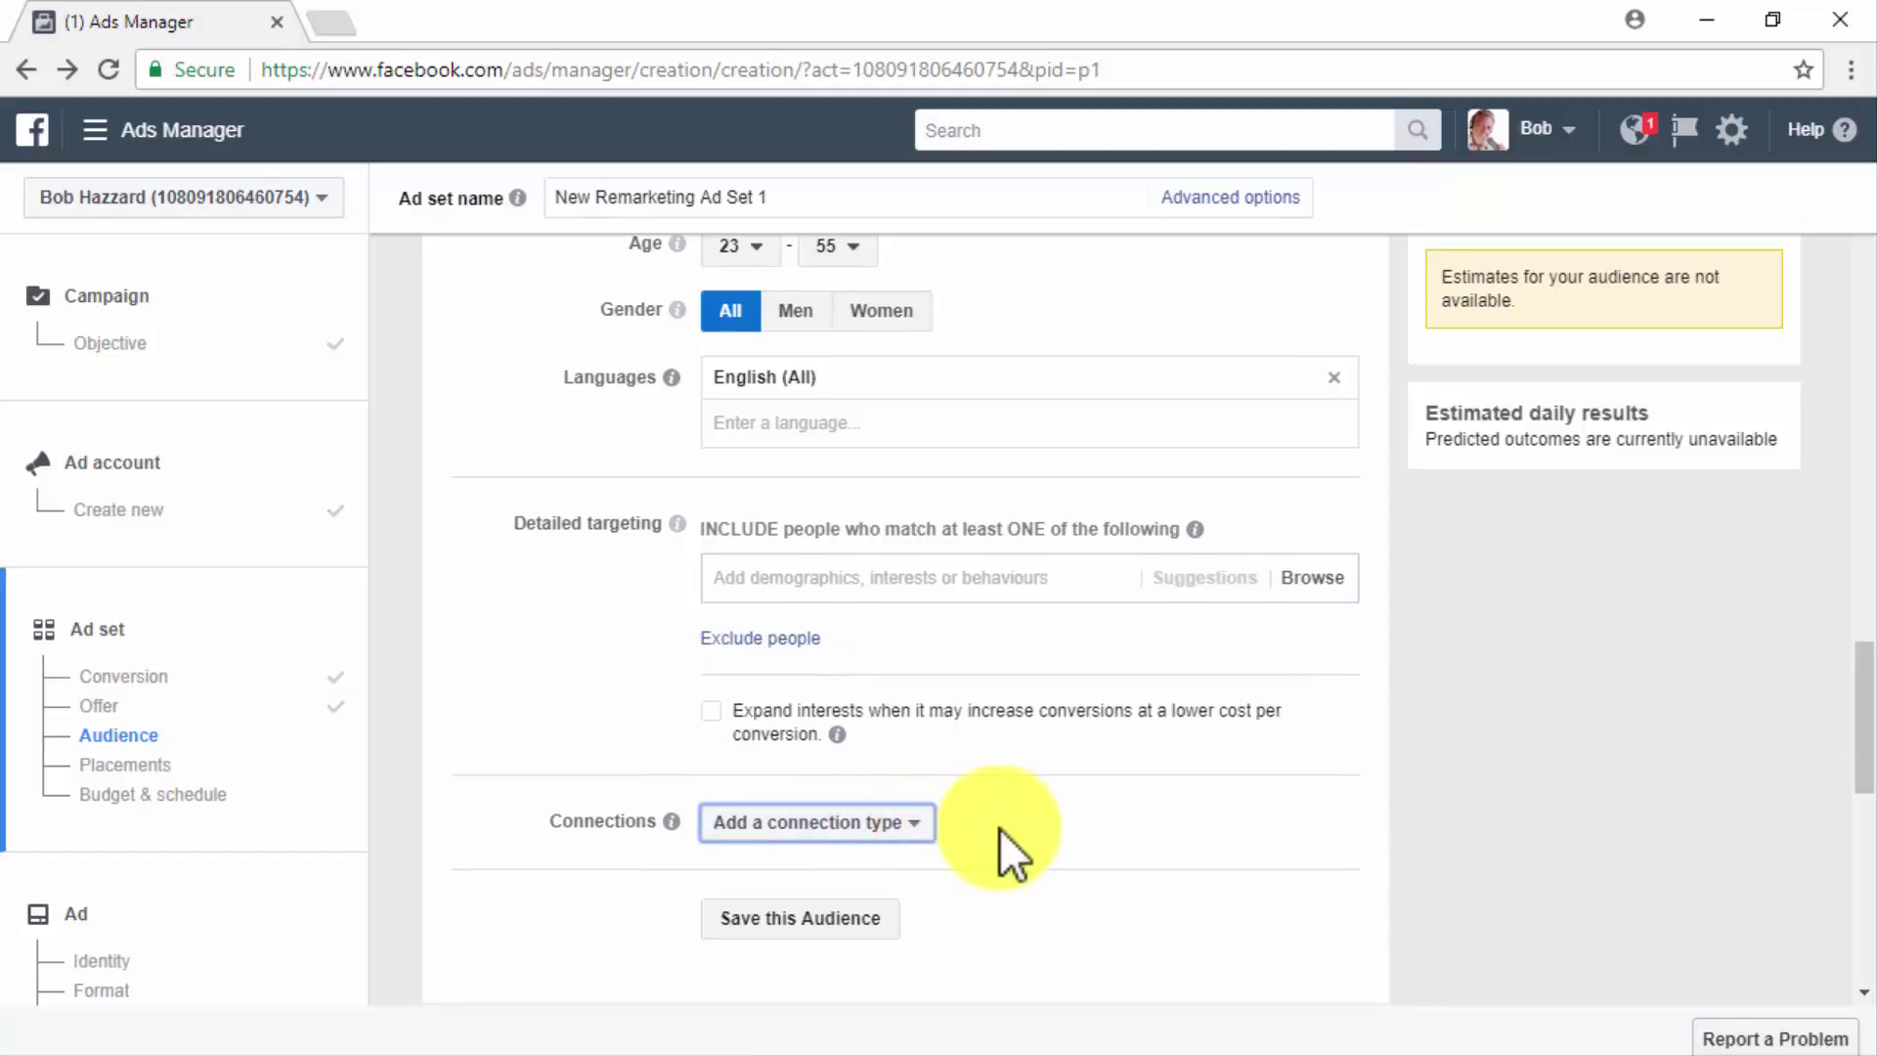
scroll(999, 829, down, 1)
Step: Cancel saving the audience, leaving it unsaved
click(890, 772)
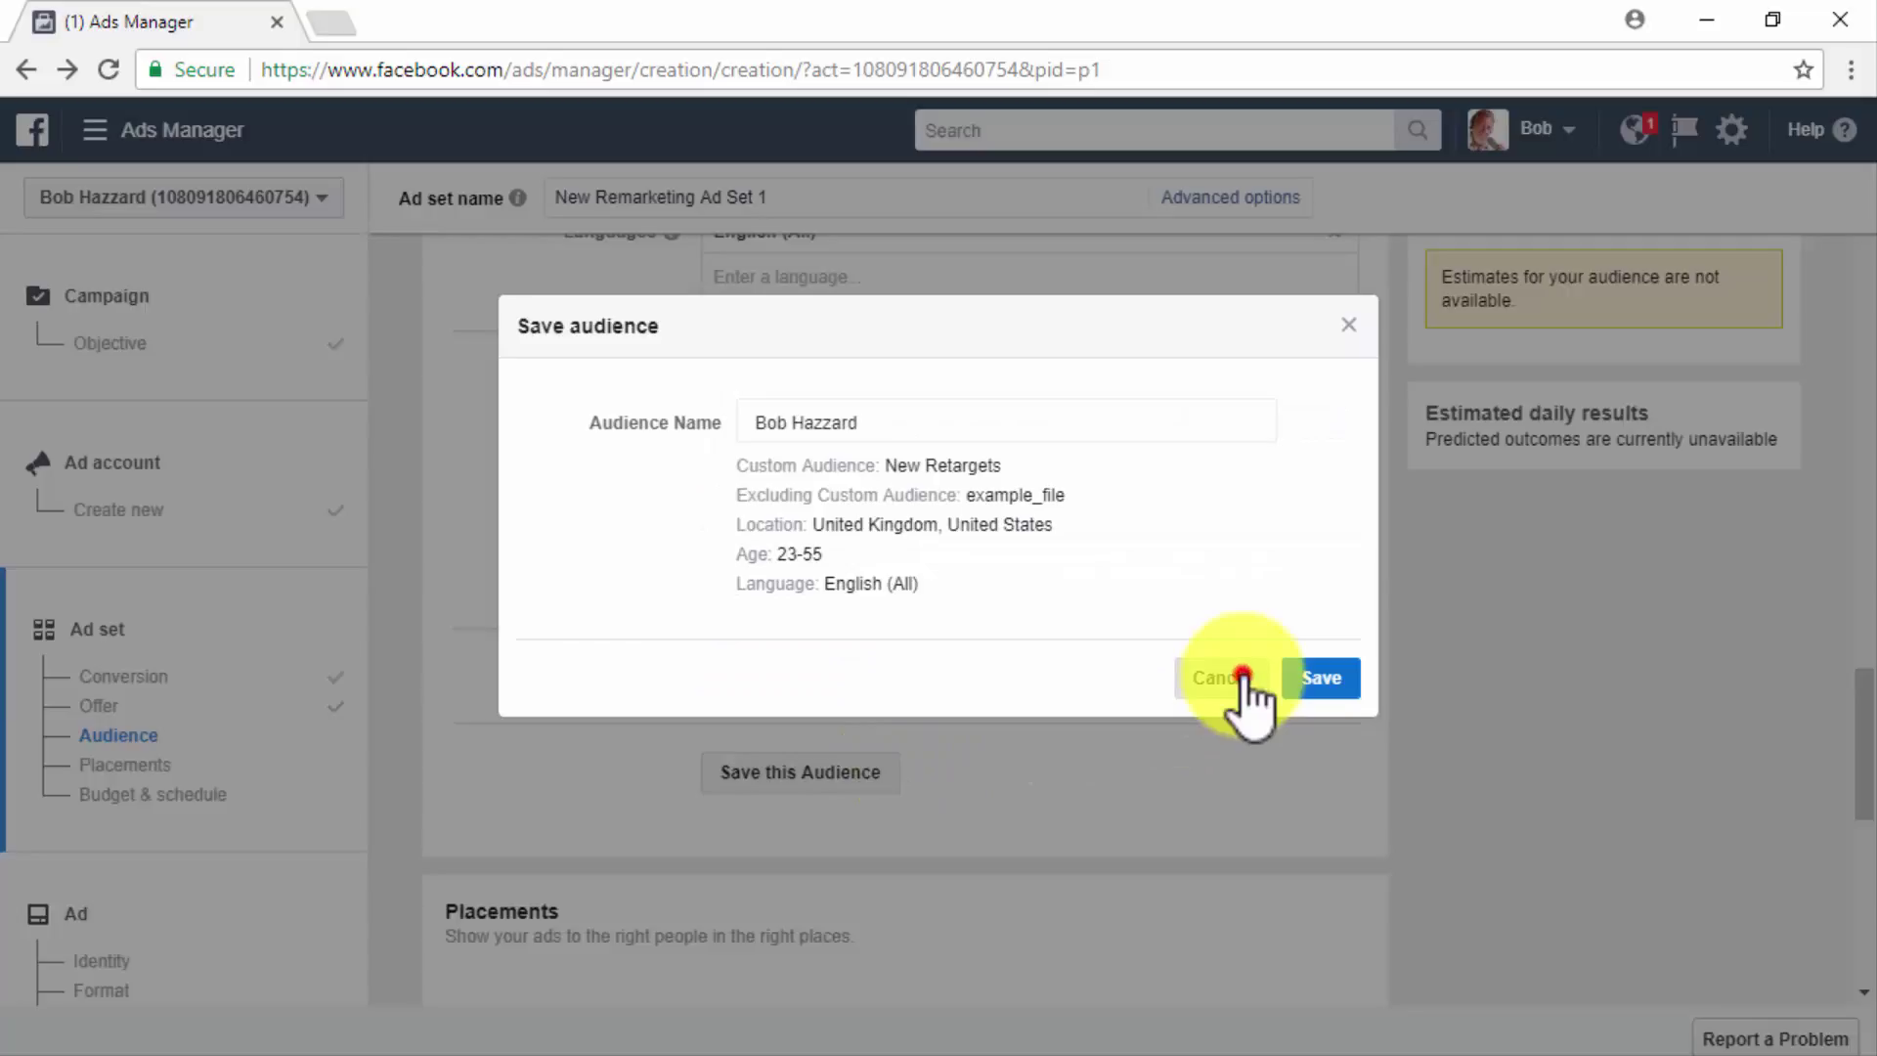
click(1239, 682)
scroll(1241, 685, down, 5)
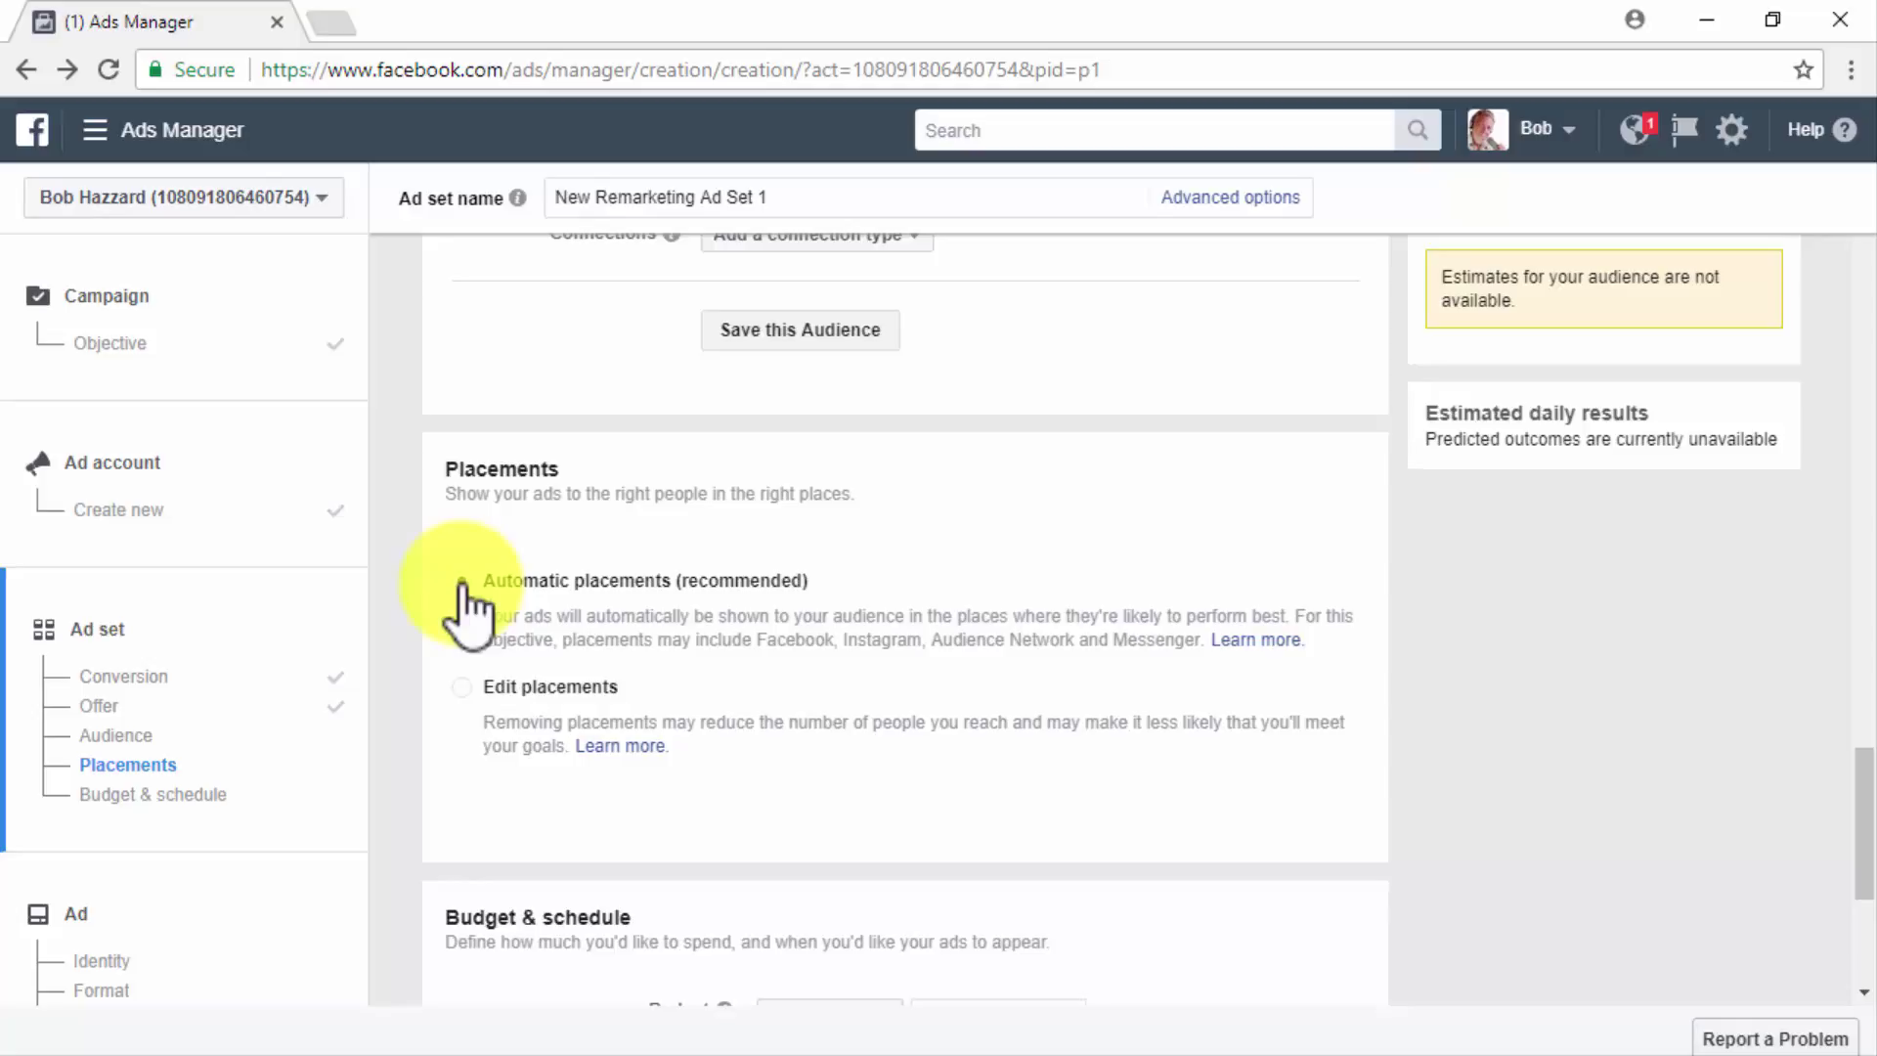
Step: Choose Edit placements and toggle the Audience Network and Messenger platform checkboxes
click(463, 688)
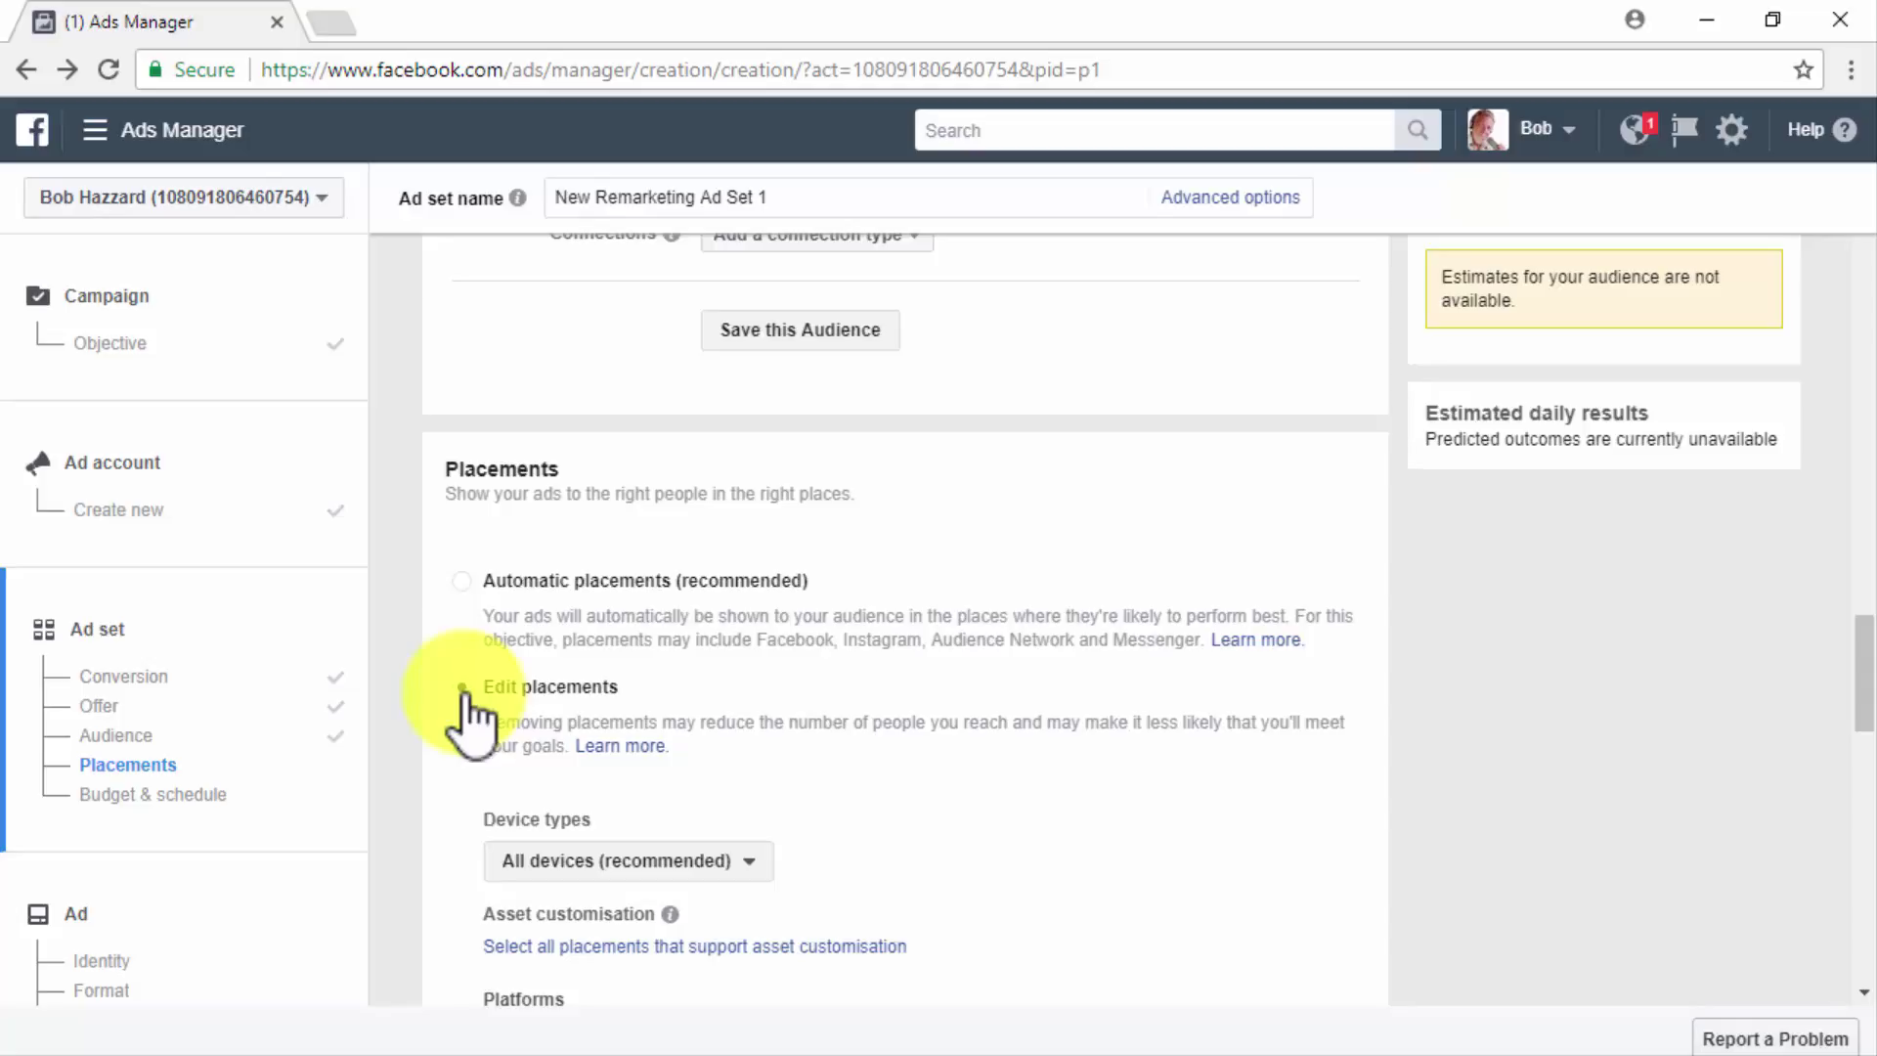
scroll(455, 776, down, 1)
click(925, 753)
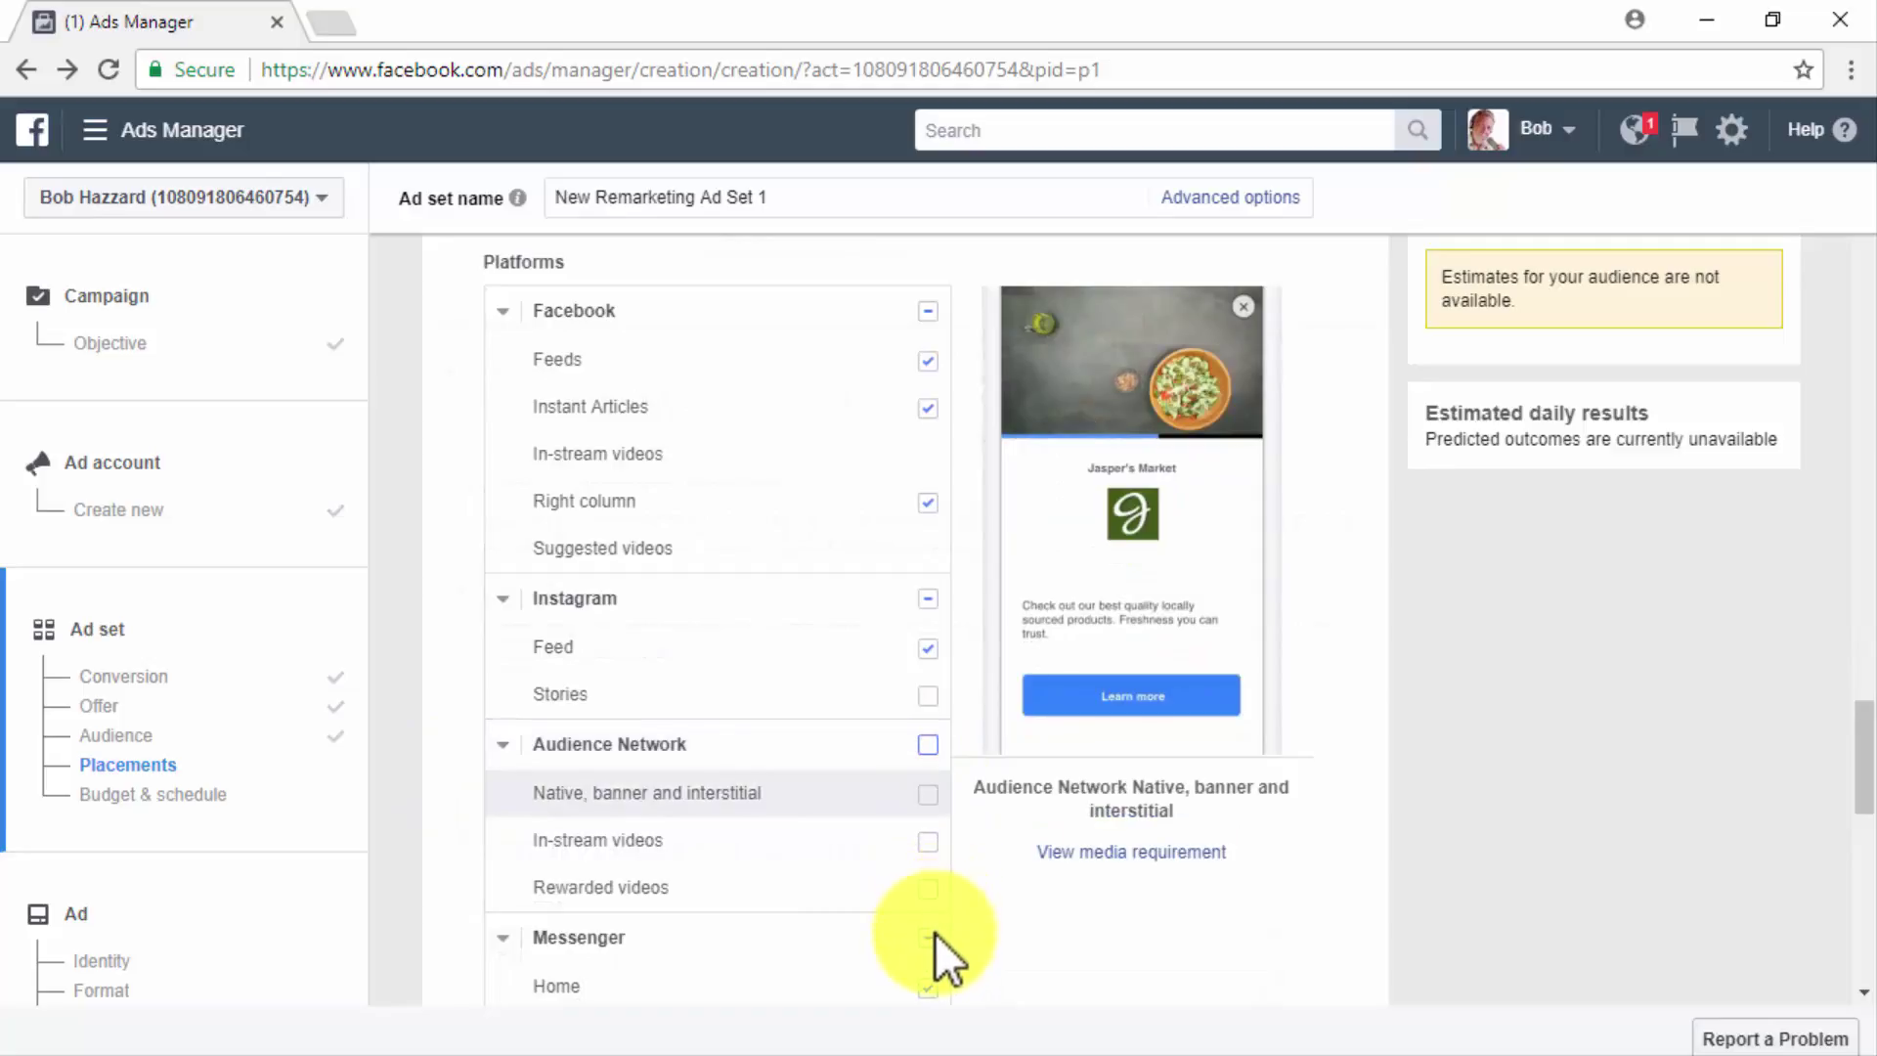
click(929, 937)
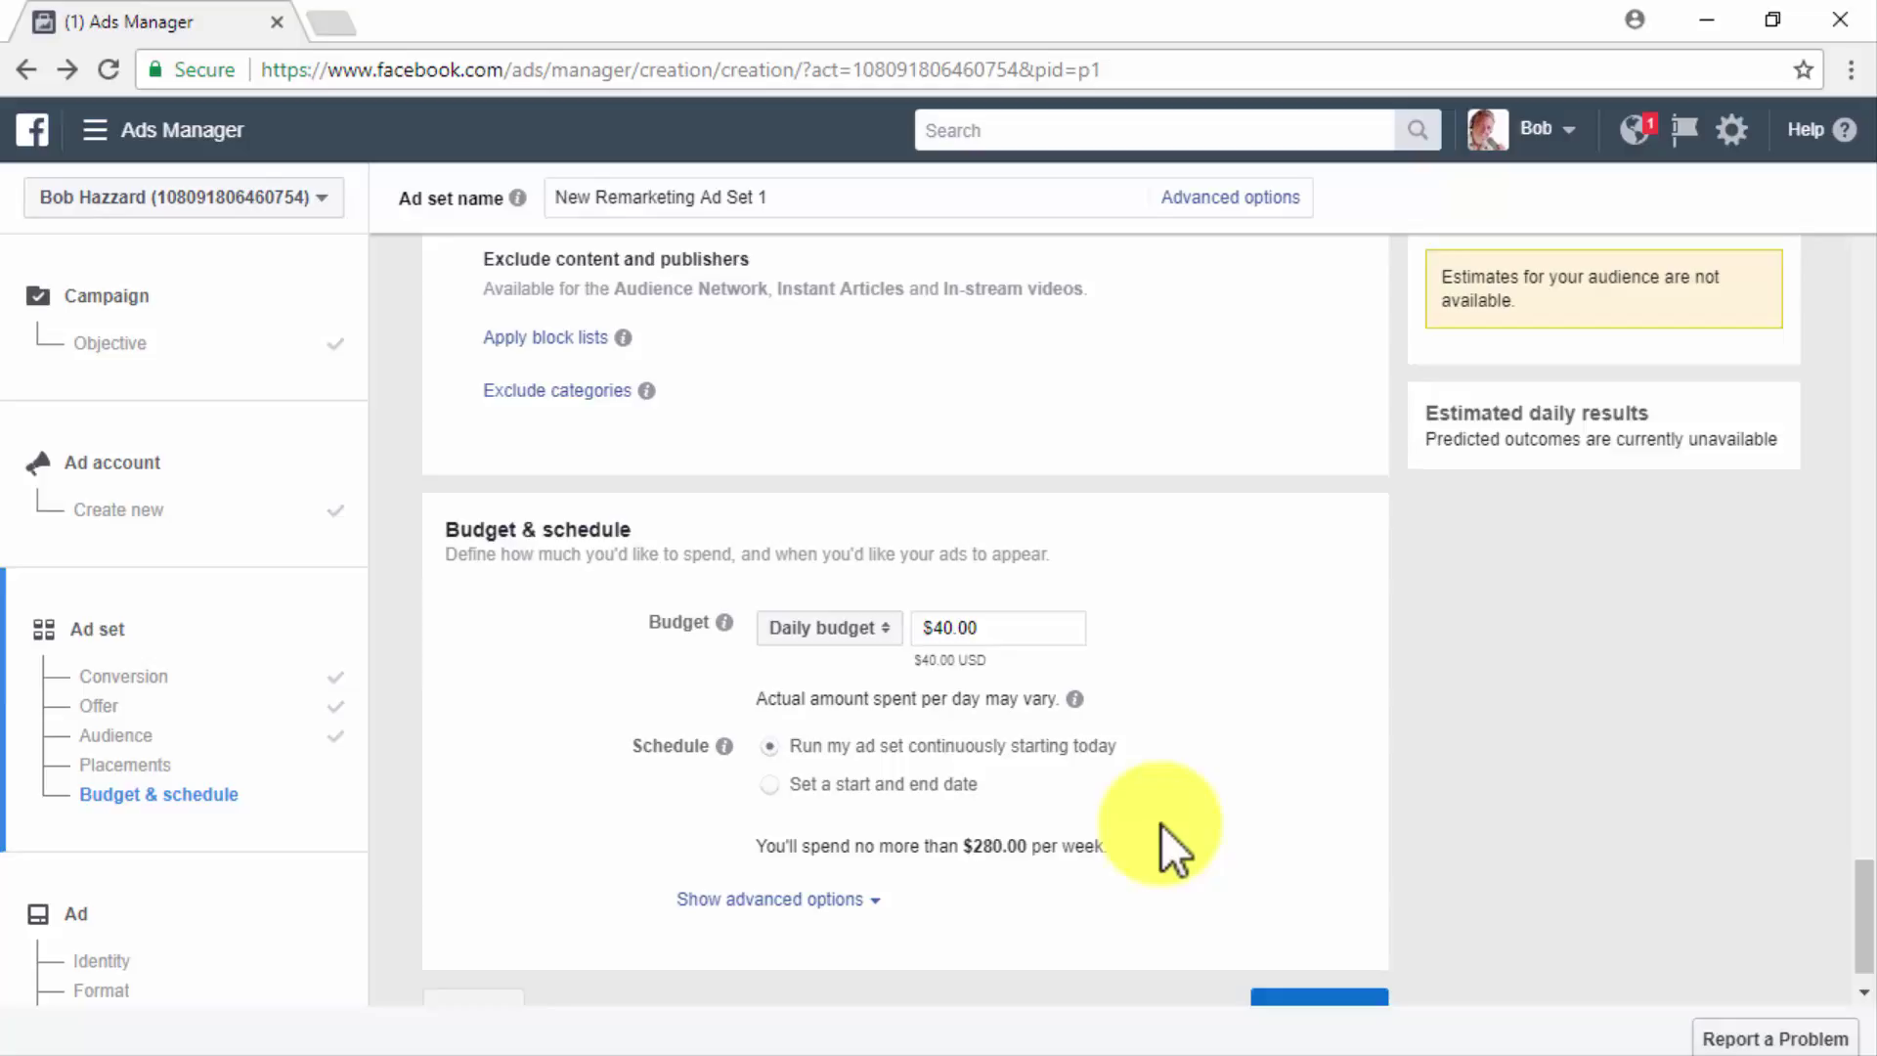
Step: Keep a daily budget and schedule the ad set with a start and end date
click(892, 630)
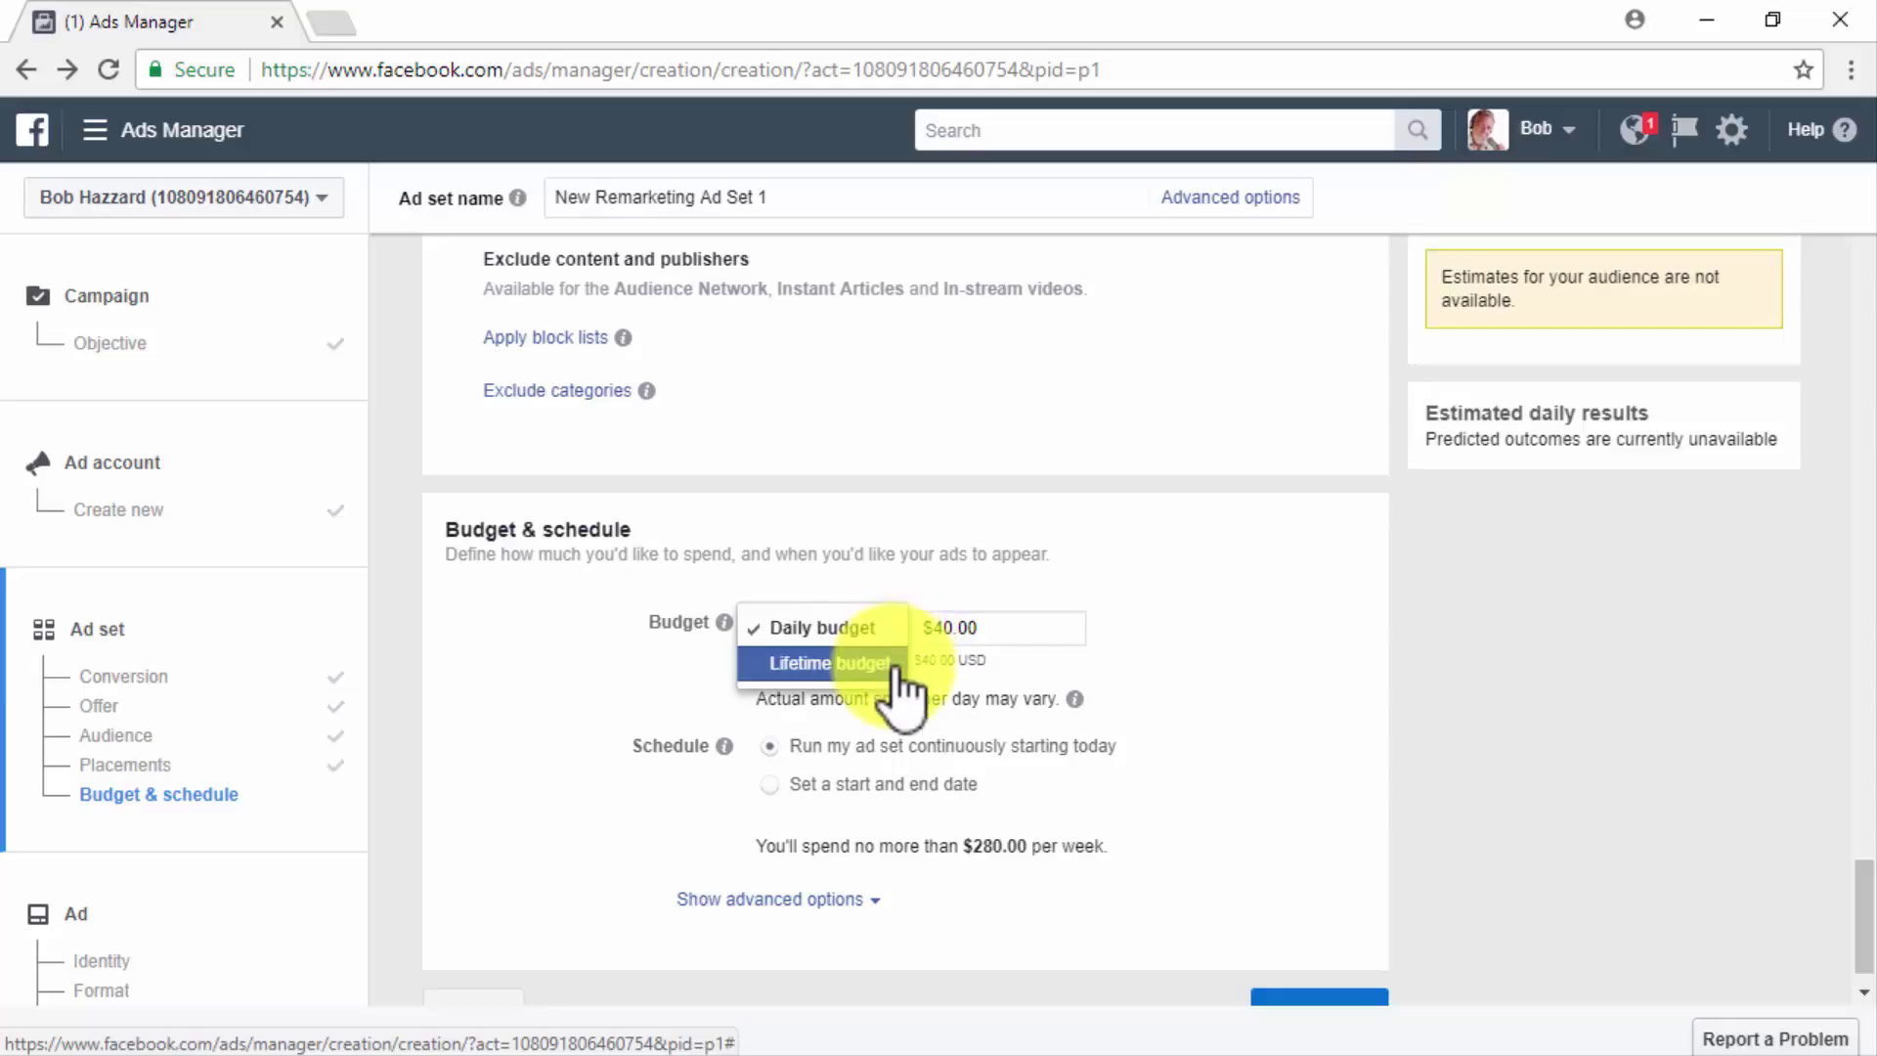
click(831, 664)
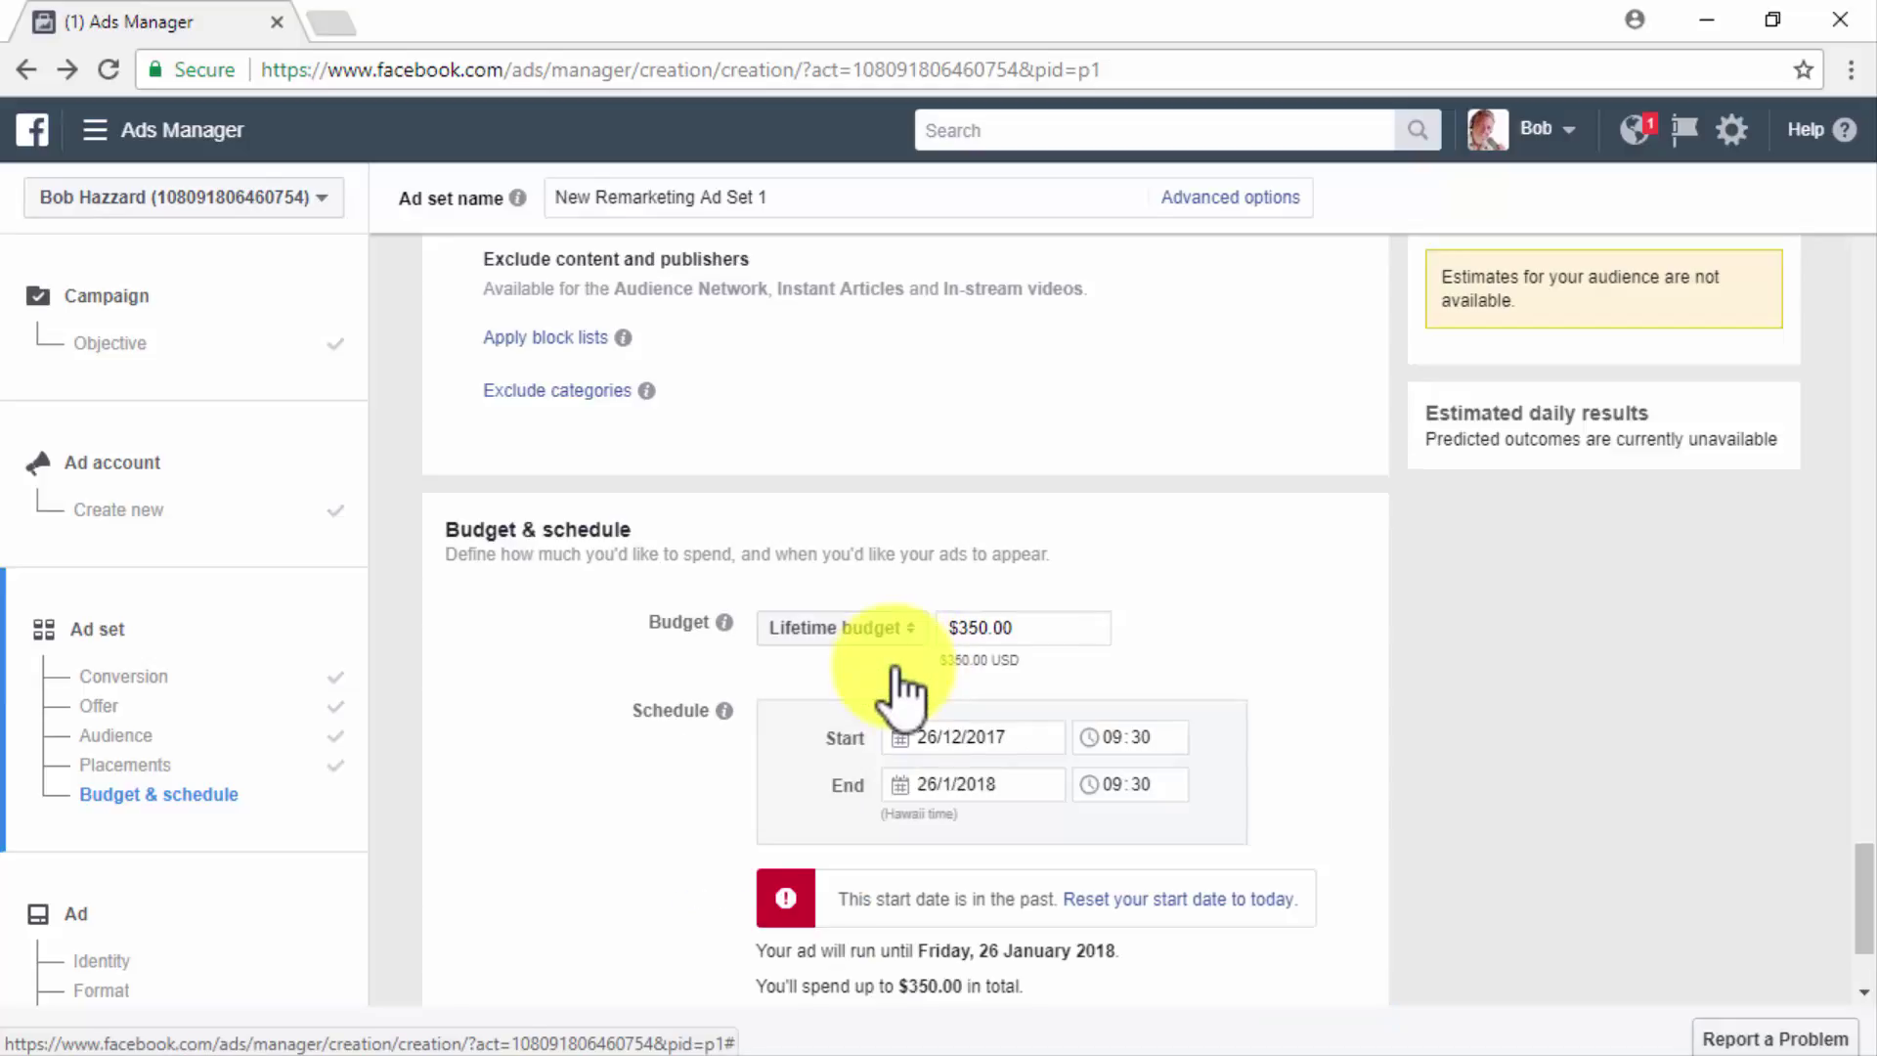
click(896, 635)
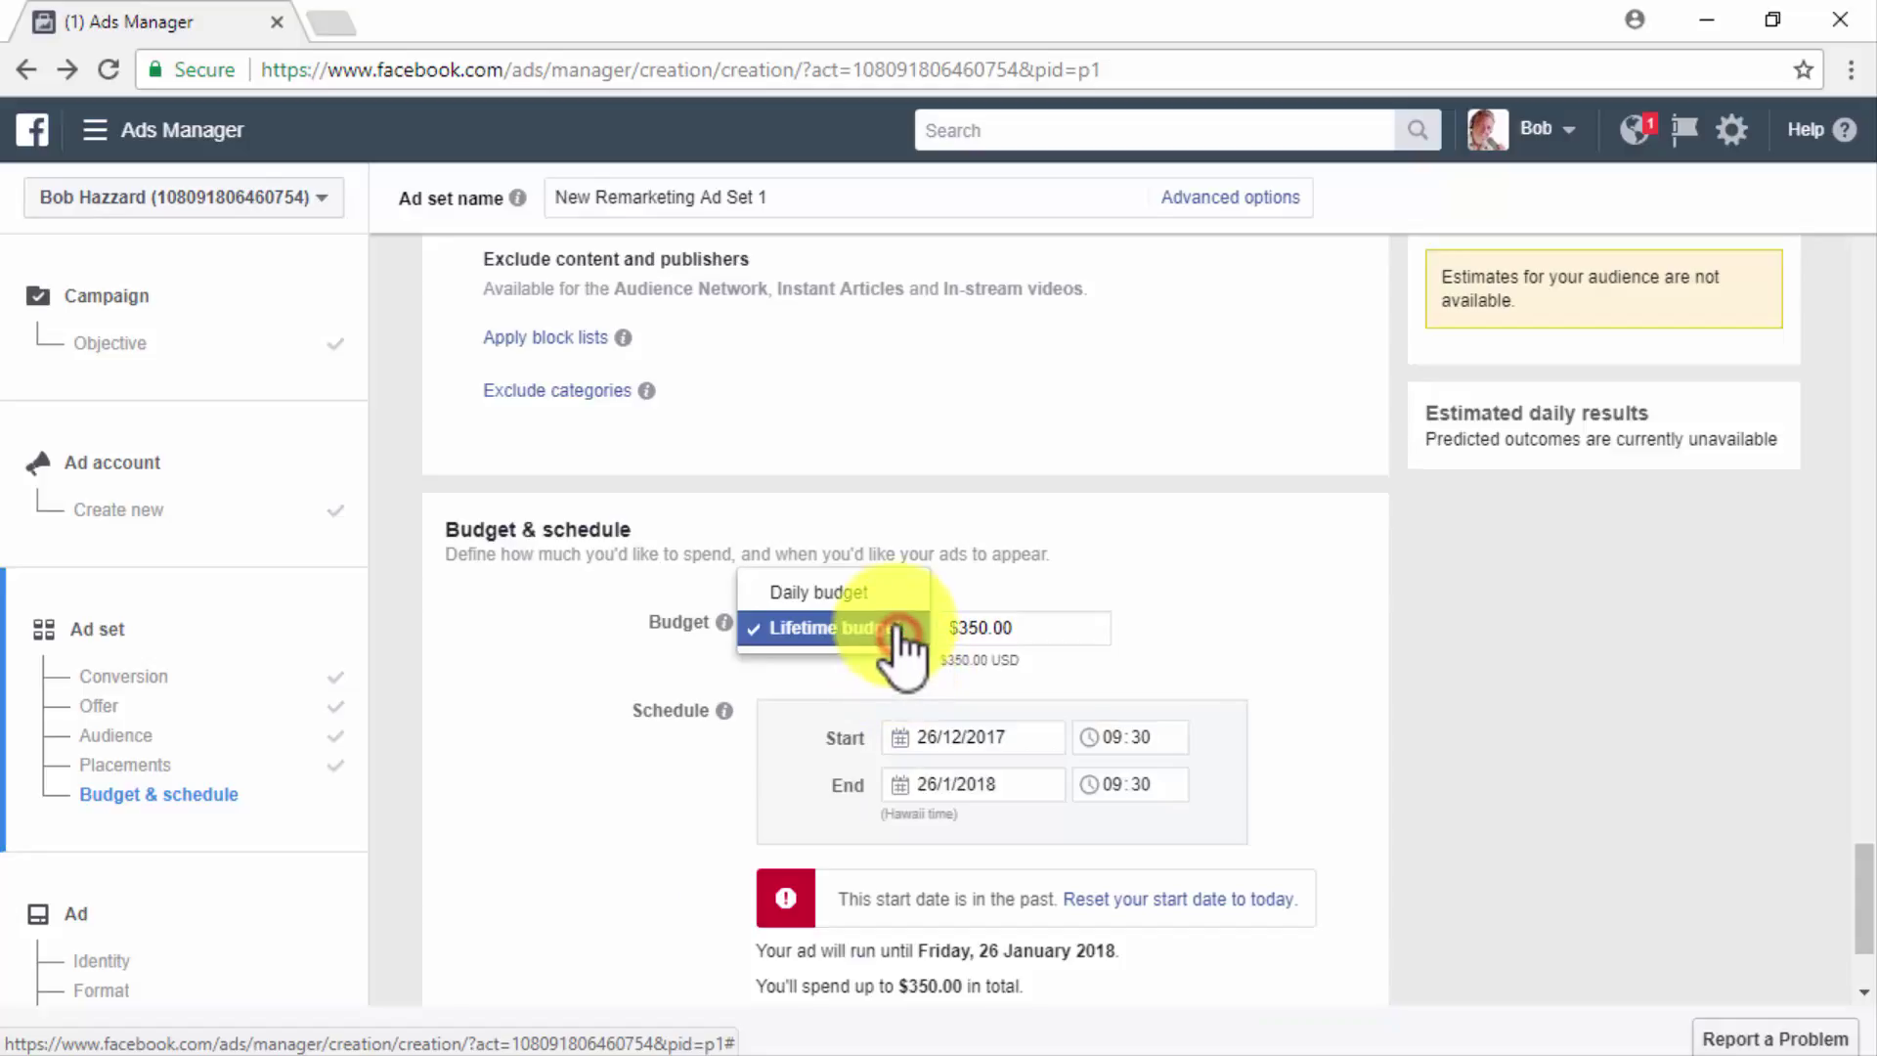
click(876, 598)
scroll(913, 661, down, 1)
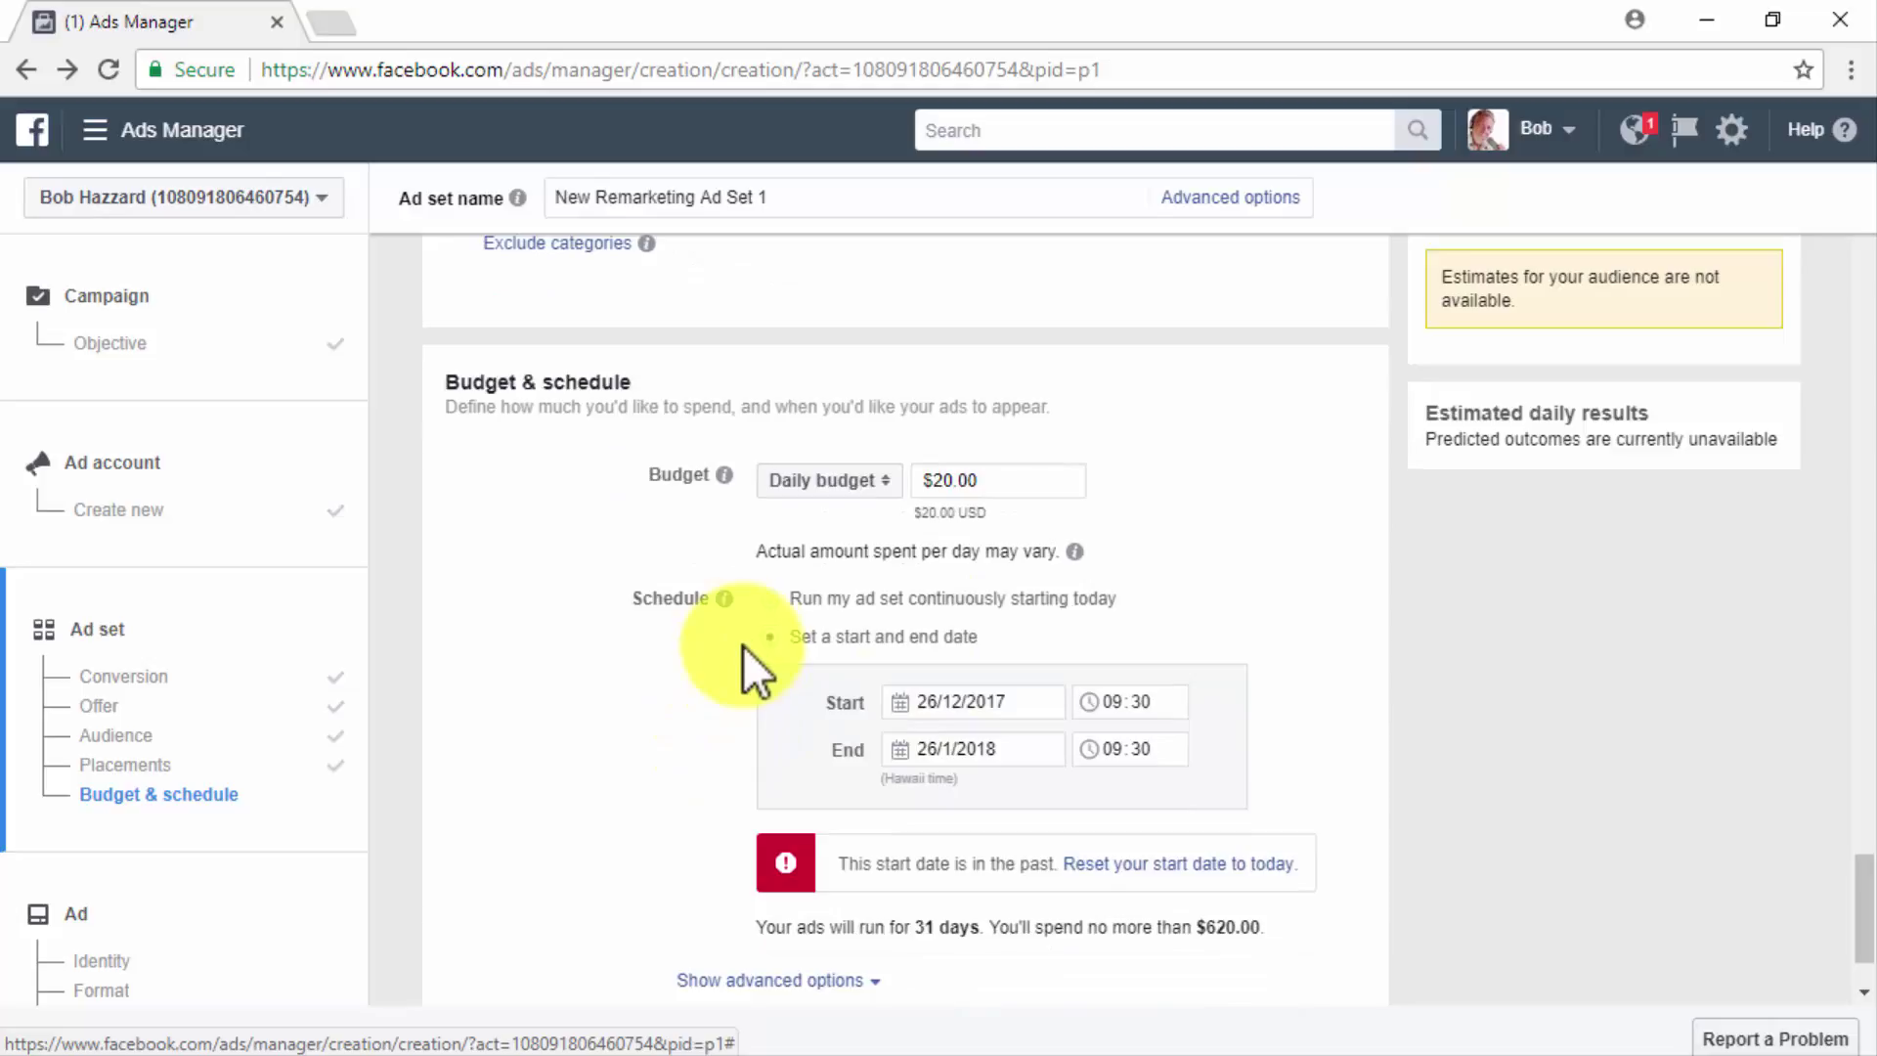
click(774, 596)
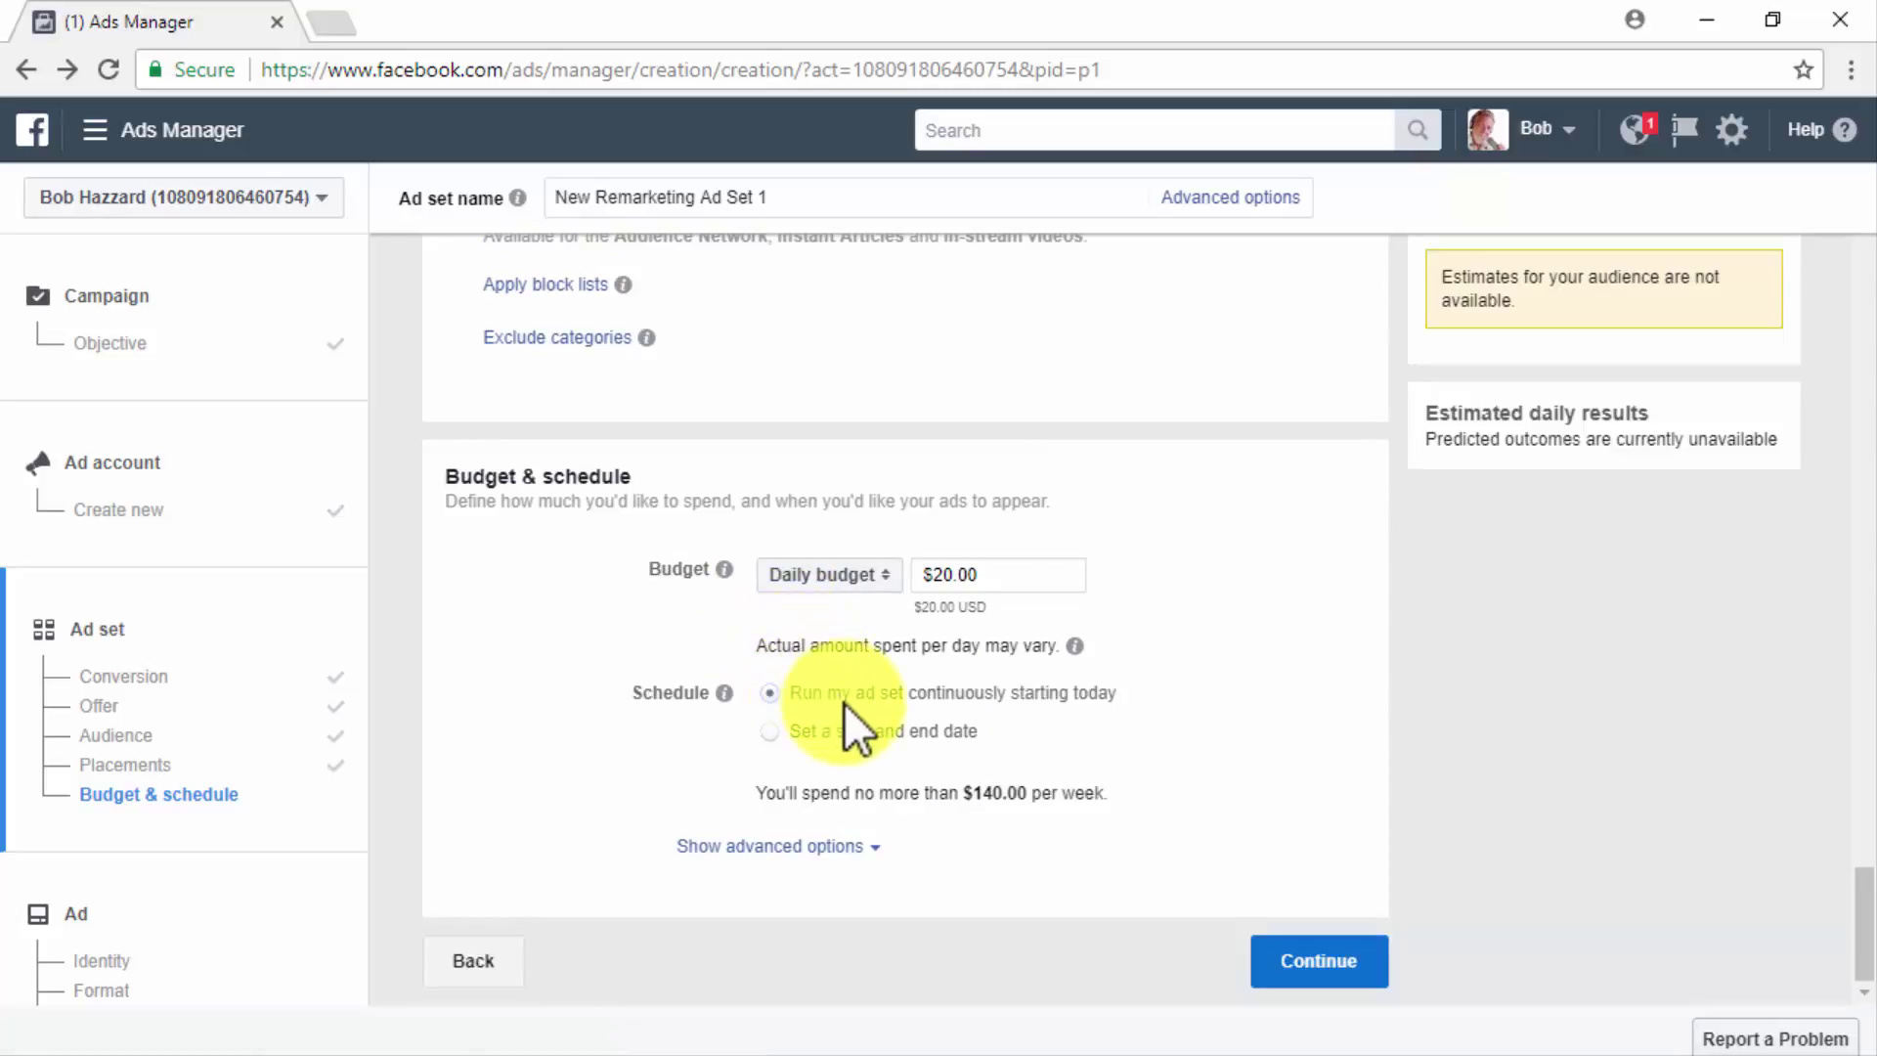
click(776, 734)
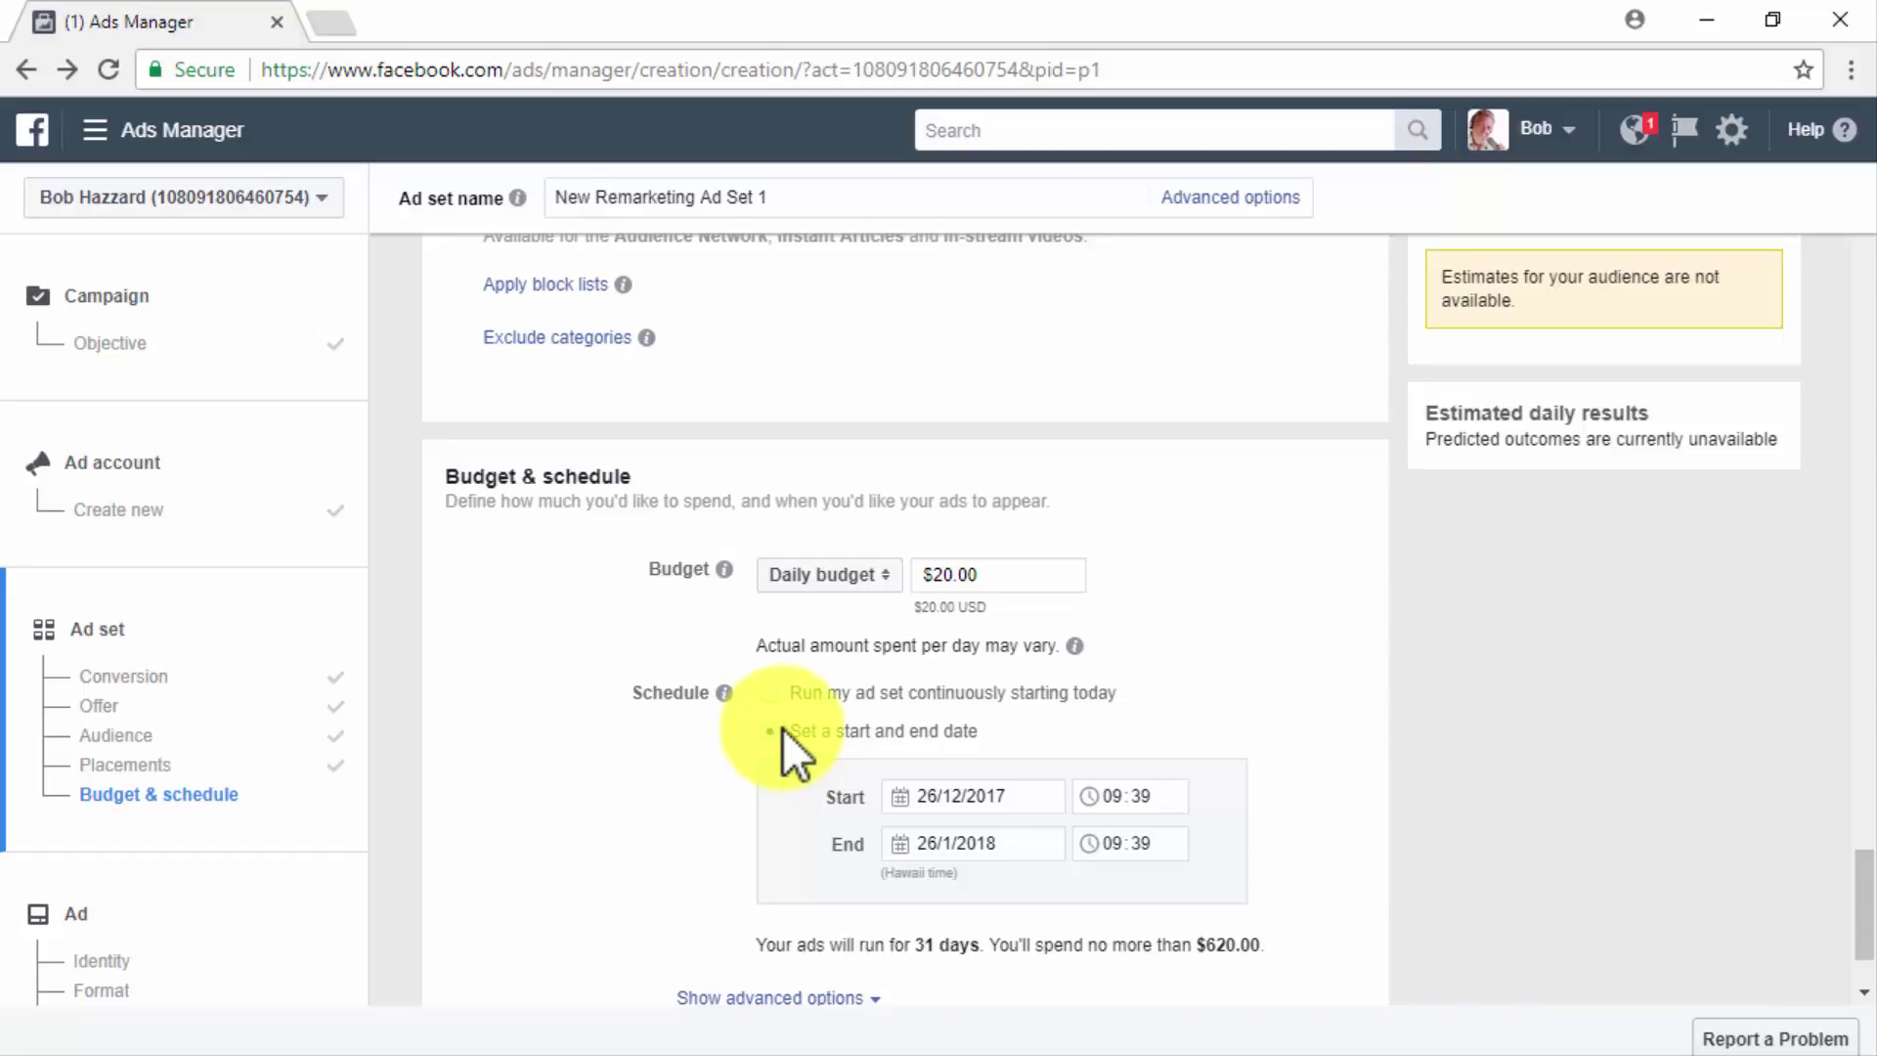
Step: Set the daily budget amount to $5.00
click(946, 576)
key(BackSpace)
key(BackSpace)
text(6)
key(BackSpace)
text(5)
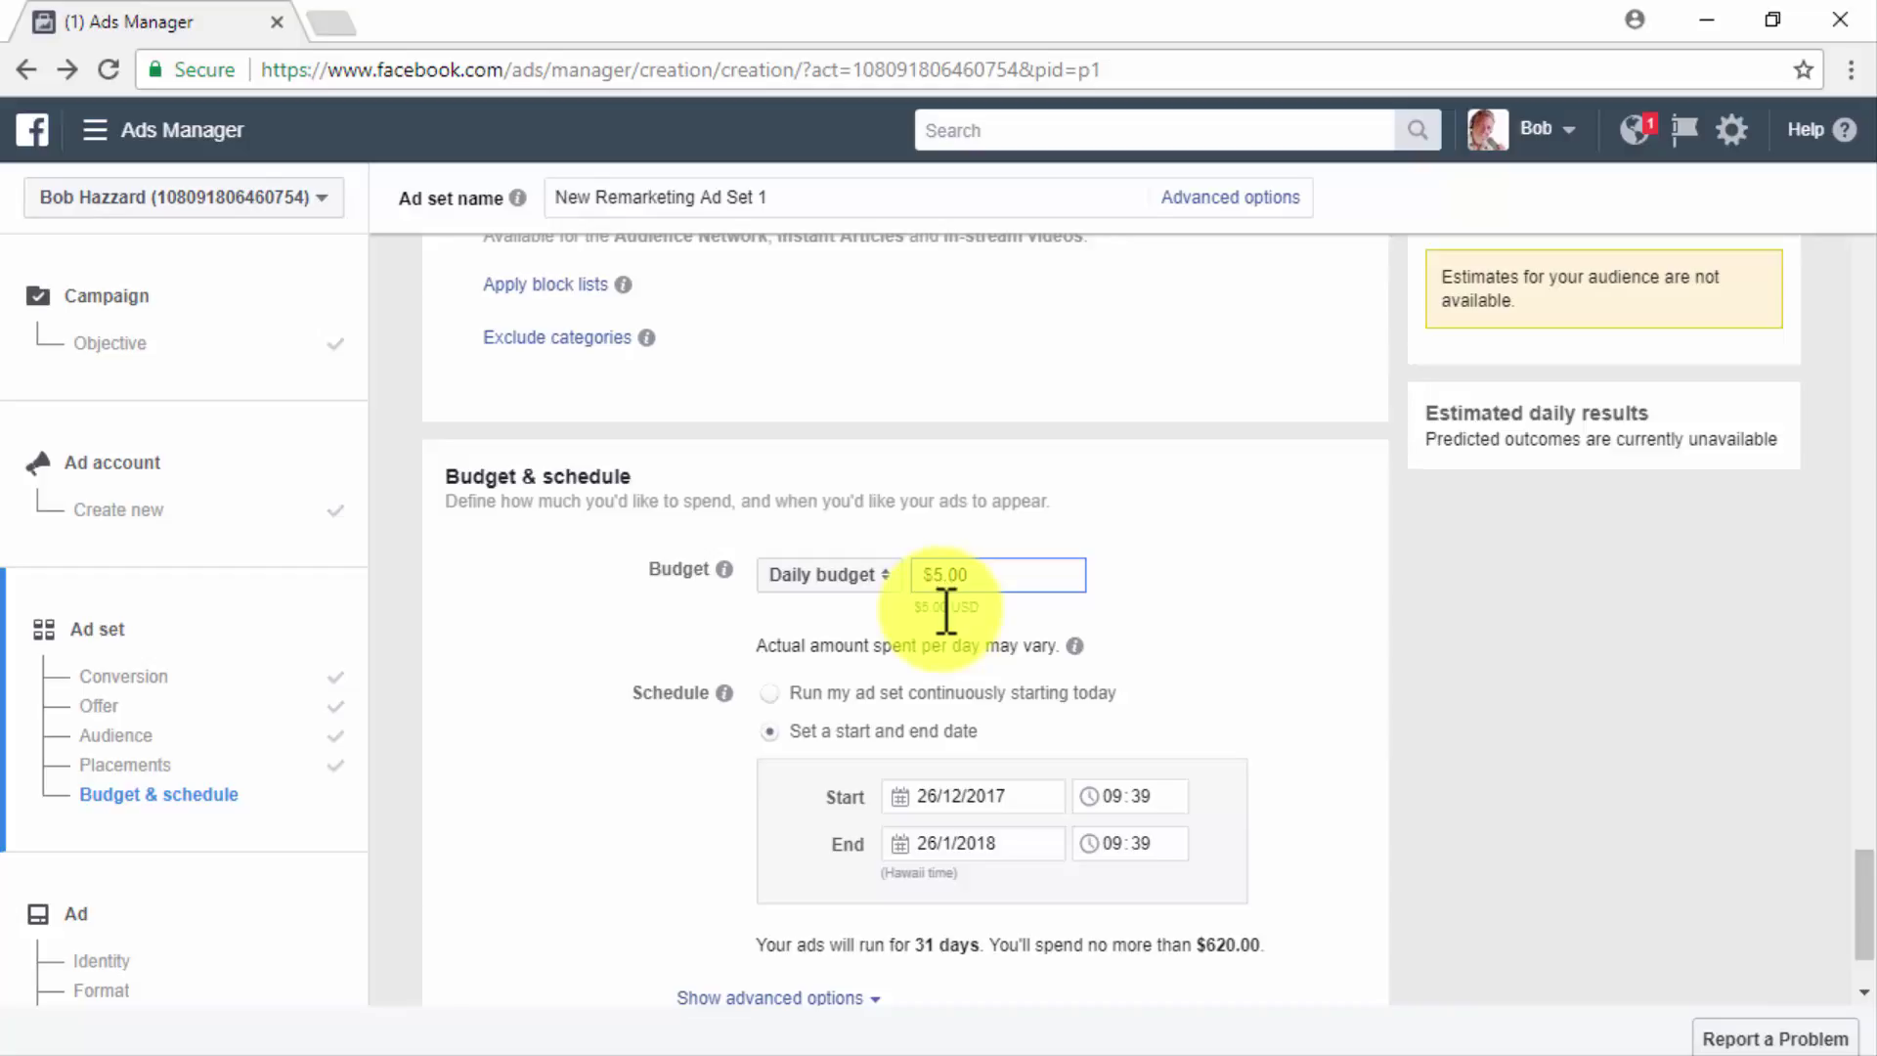
scroll(711, 773, down, 2)
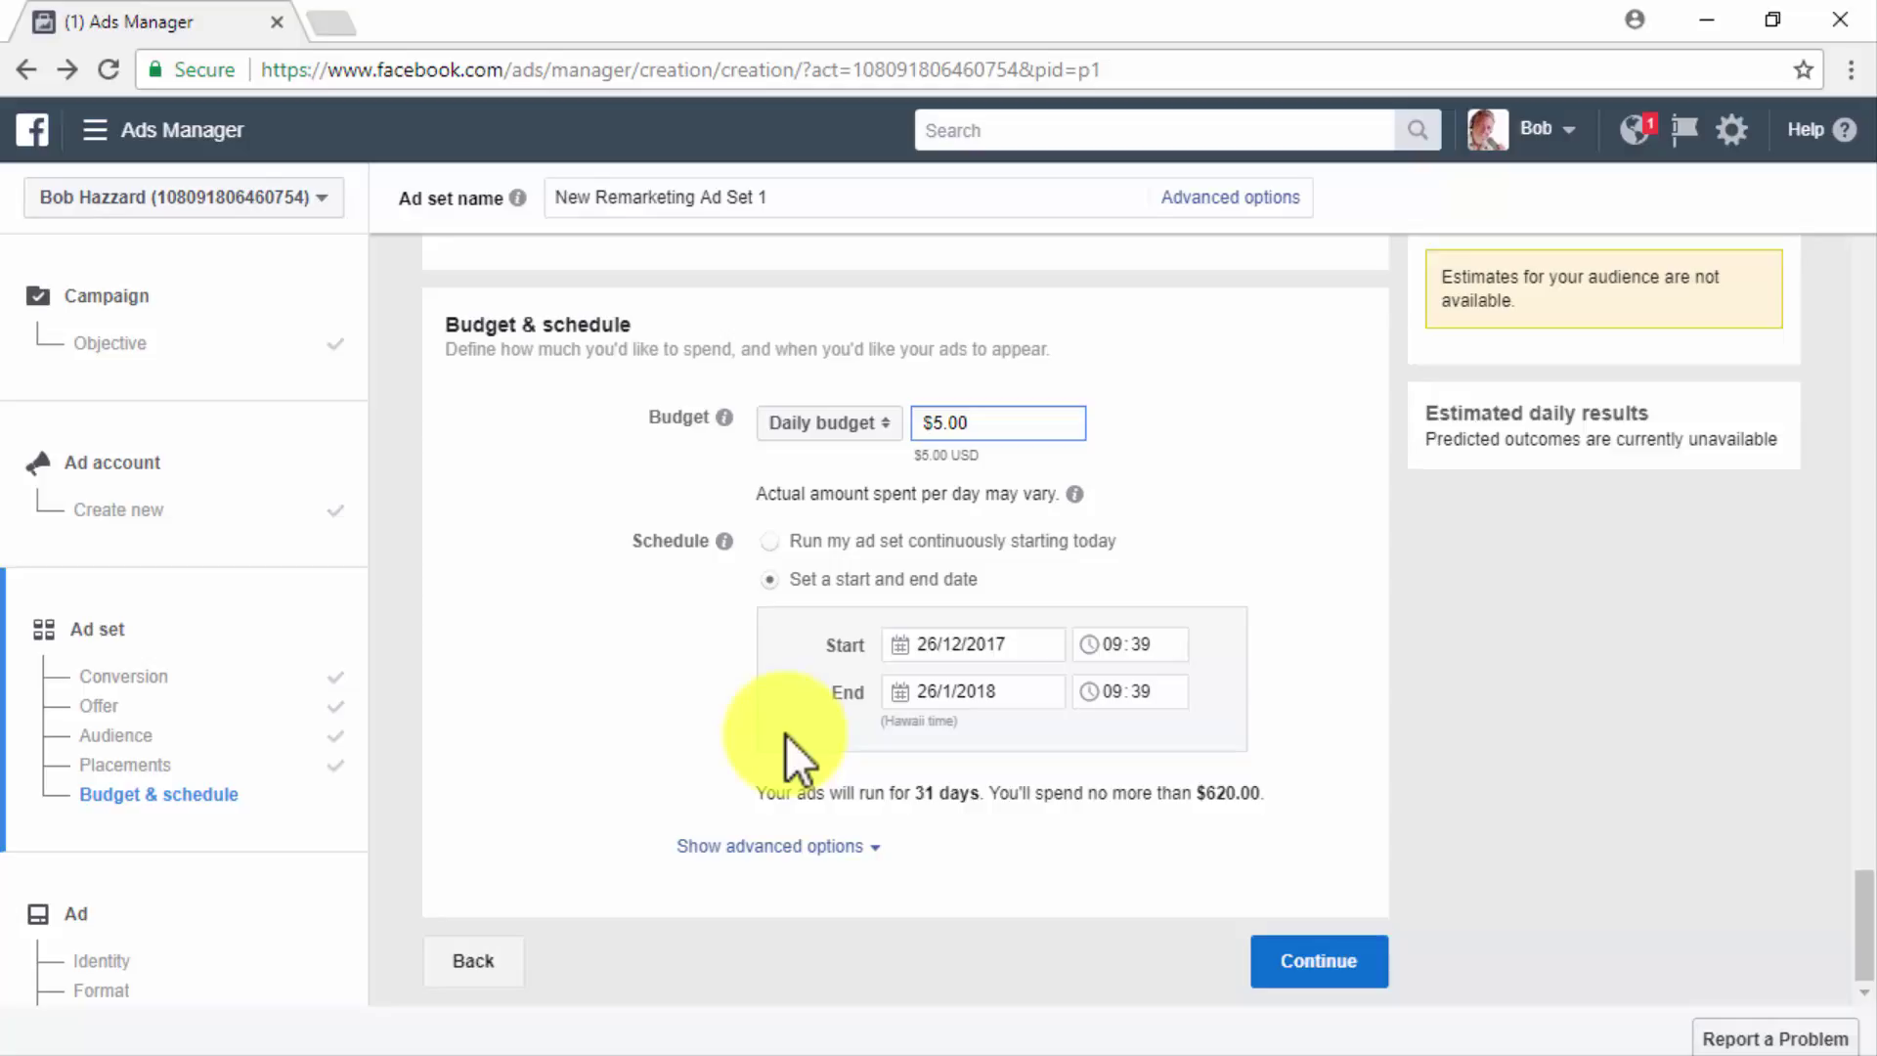
Step: Set the end date to 31 January 2018 and continue to the ad
click(928, 696)
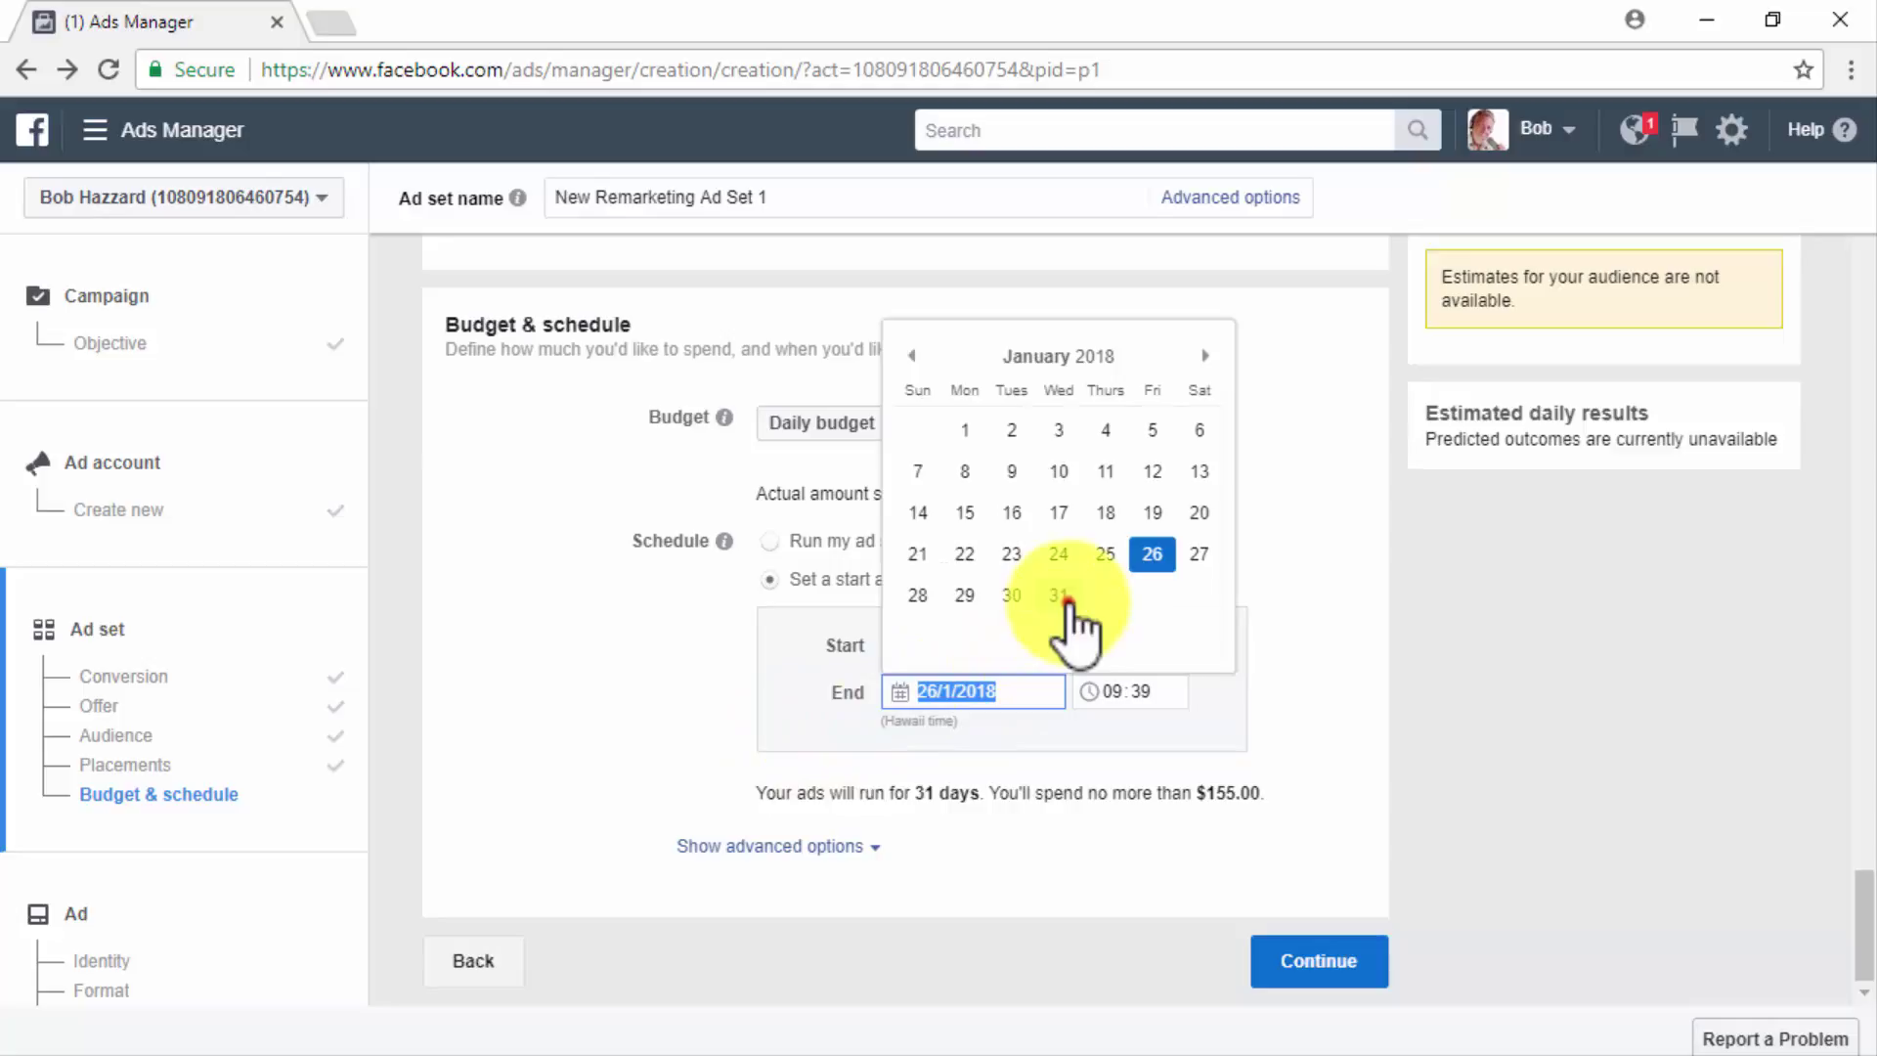
click(1064, 598)
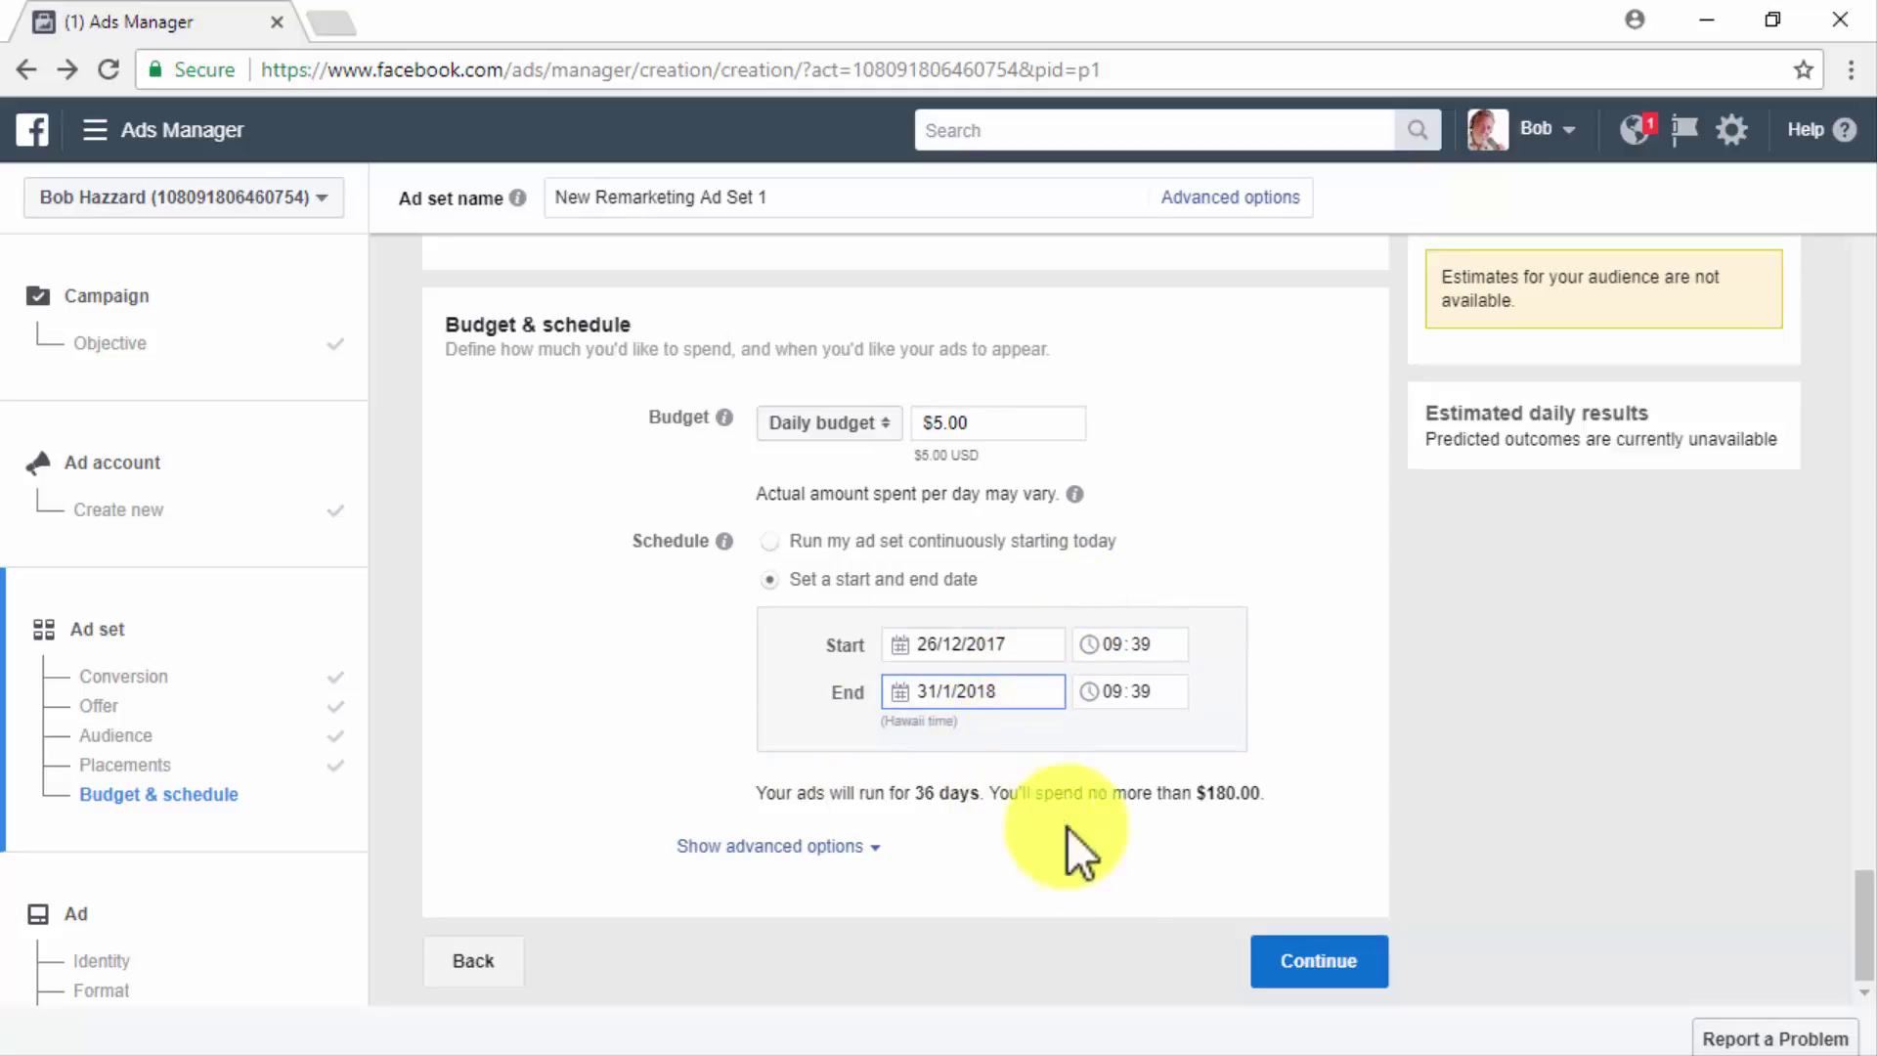
click(1341, 968)
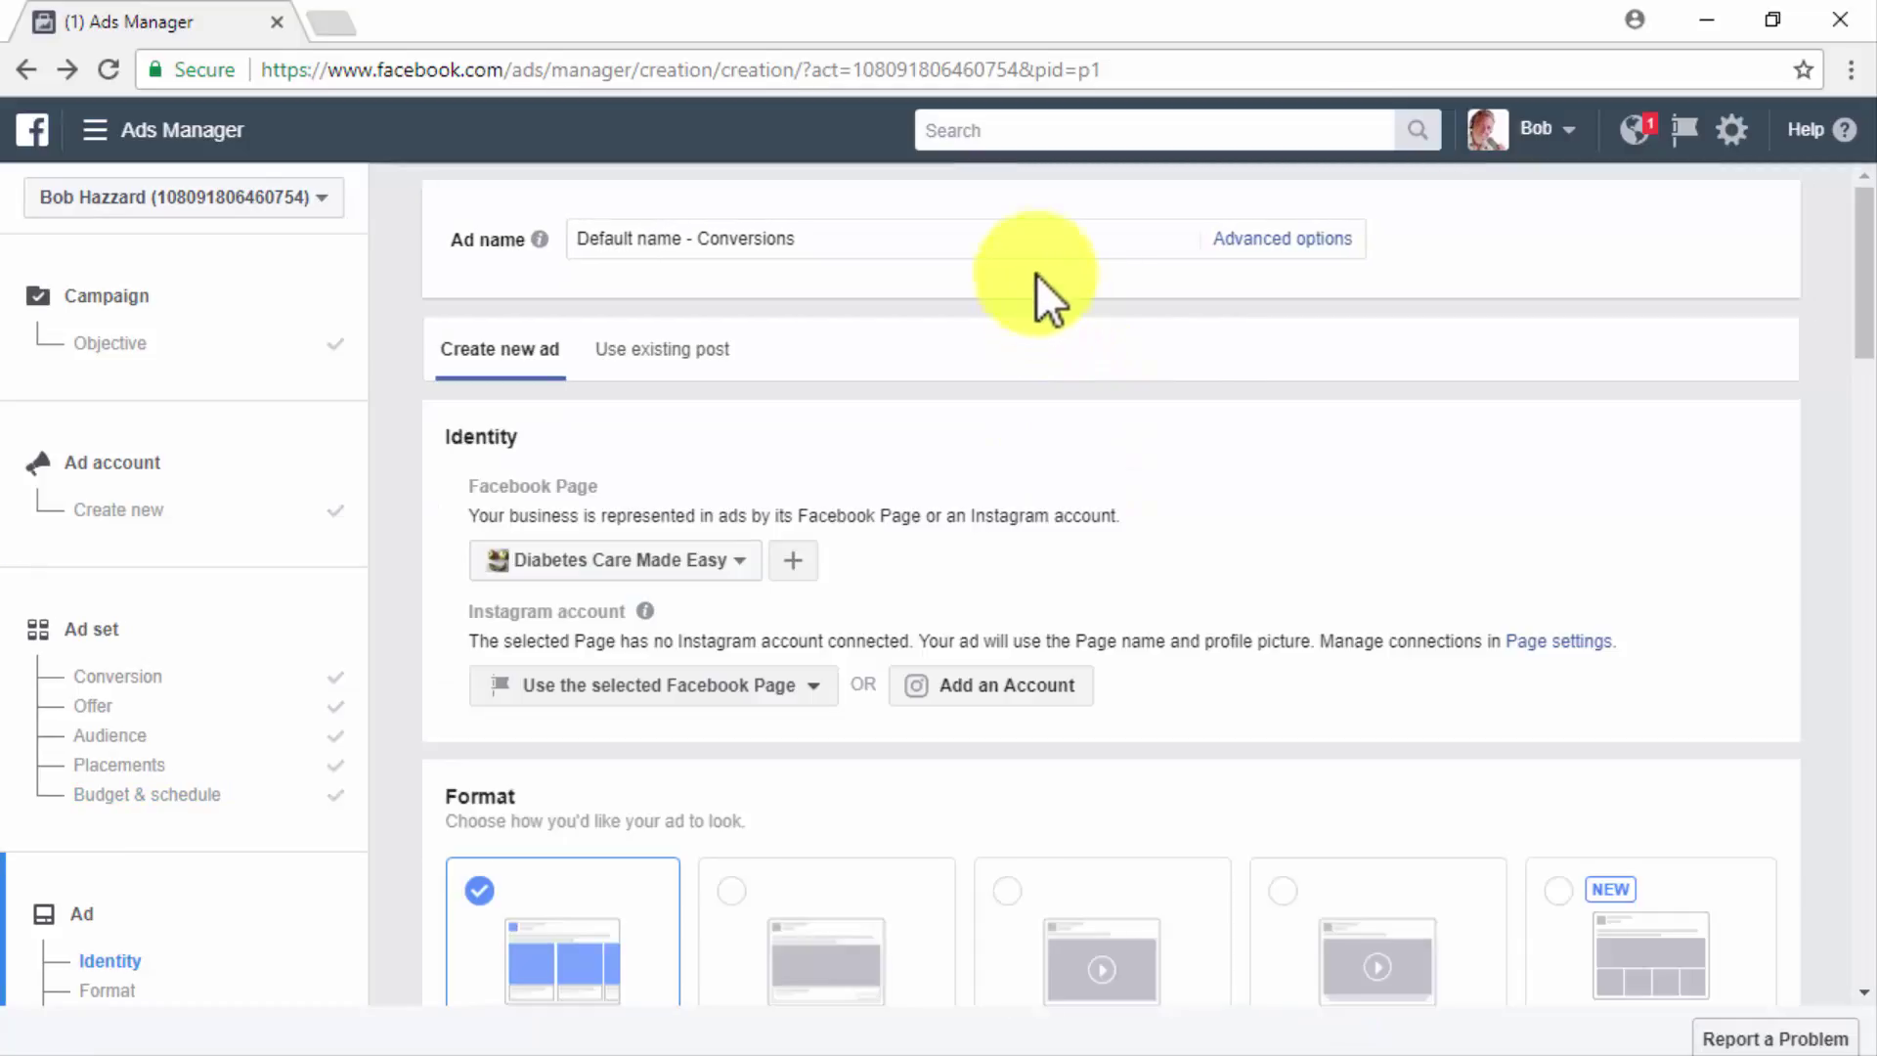
Step: Rename the ad to 'Remarketing Conversions 1'
click(1023, 242)
key(ctrl+a)
text(Remarketing Conversions 1)
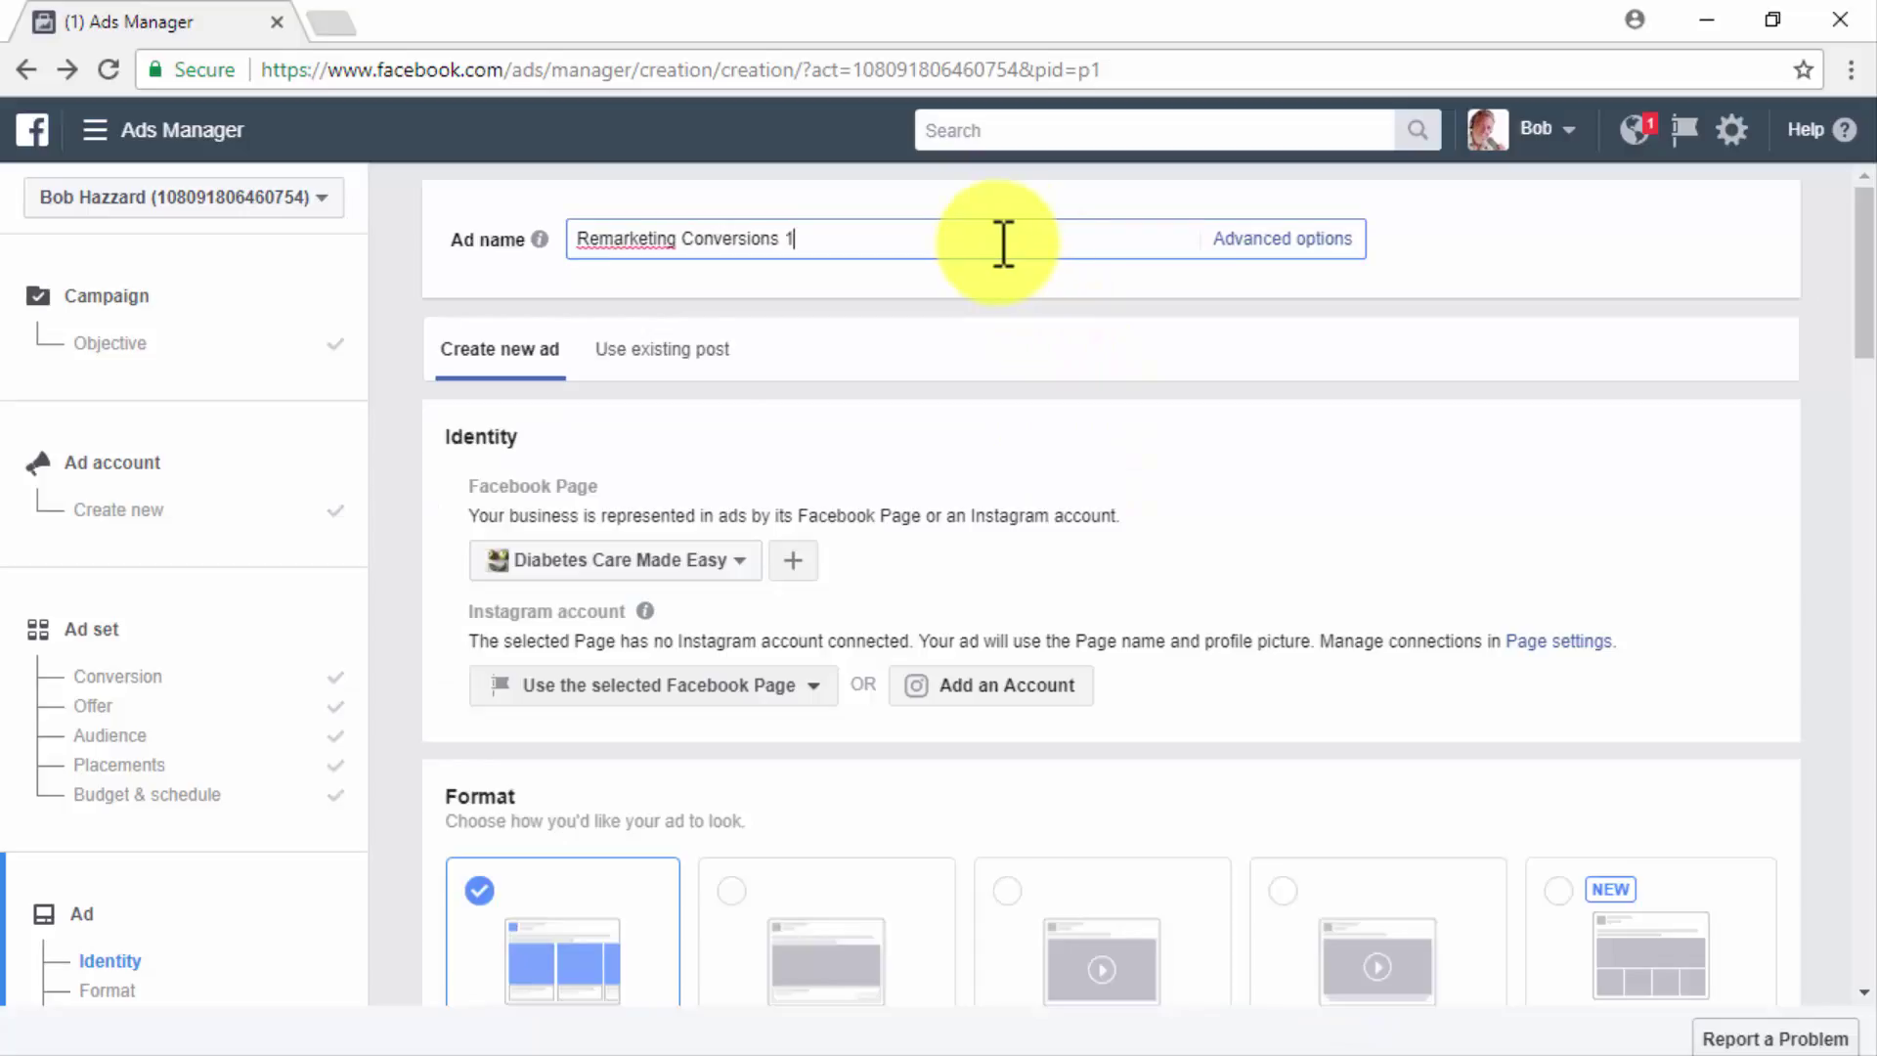
Step: Use the Diabetes Care Made Easy Page and the Single image ad format
click(732, 565)
click(735, 698)
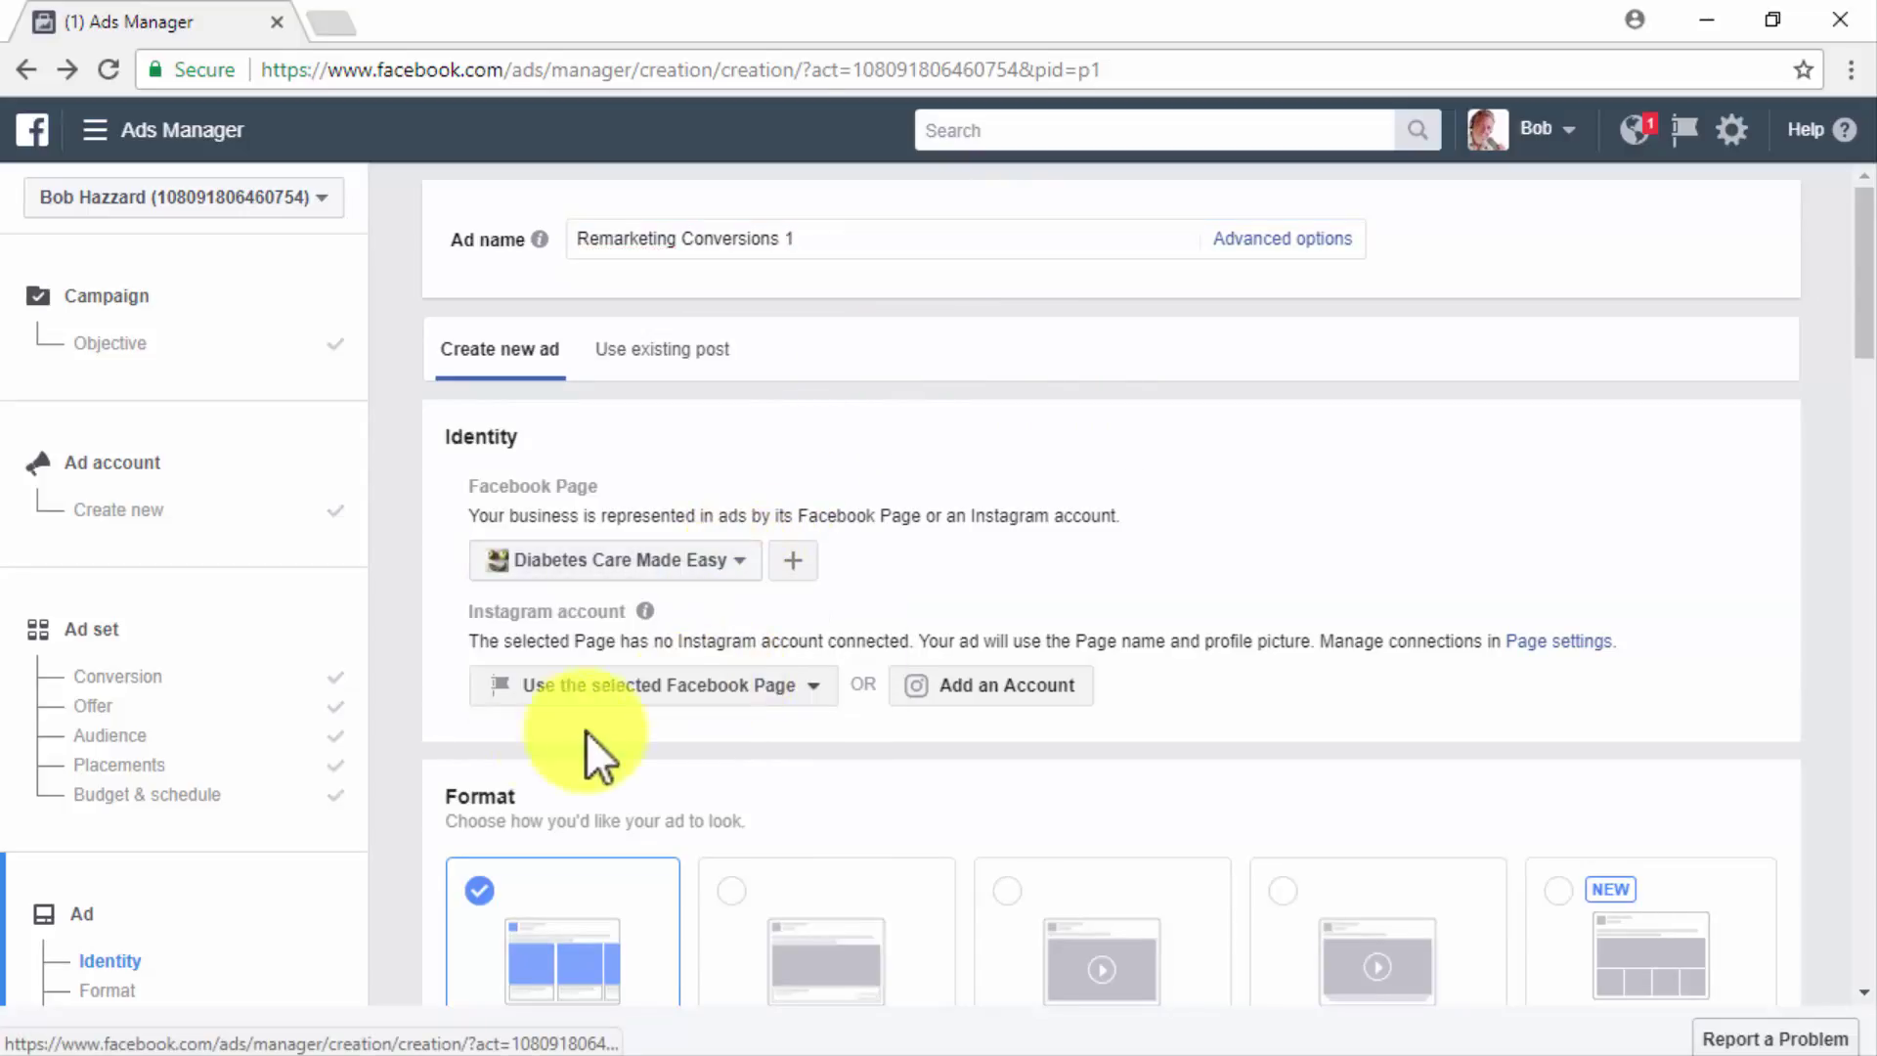
scroll(403, 760, down, 2)
scroll(402, 760, down, 3)
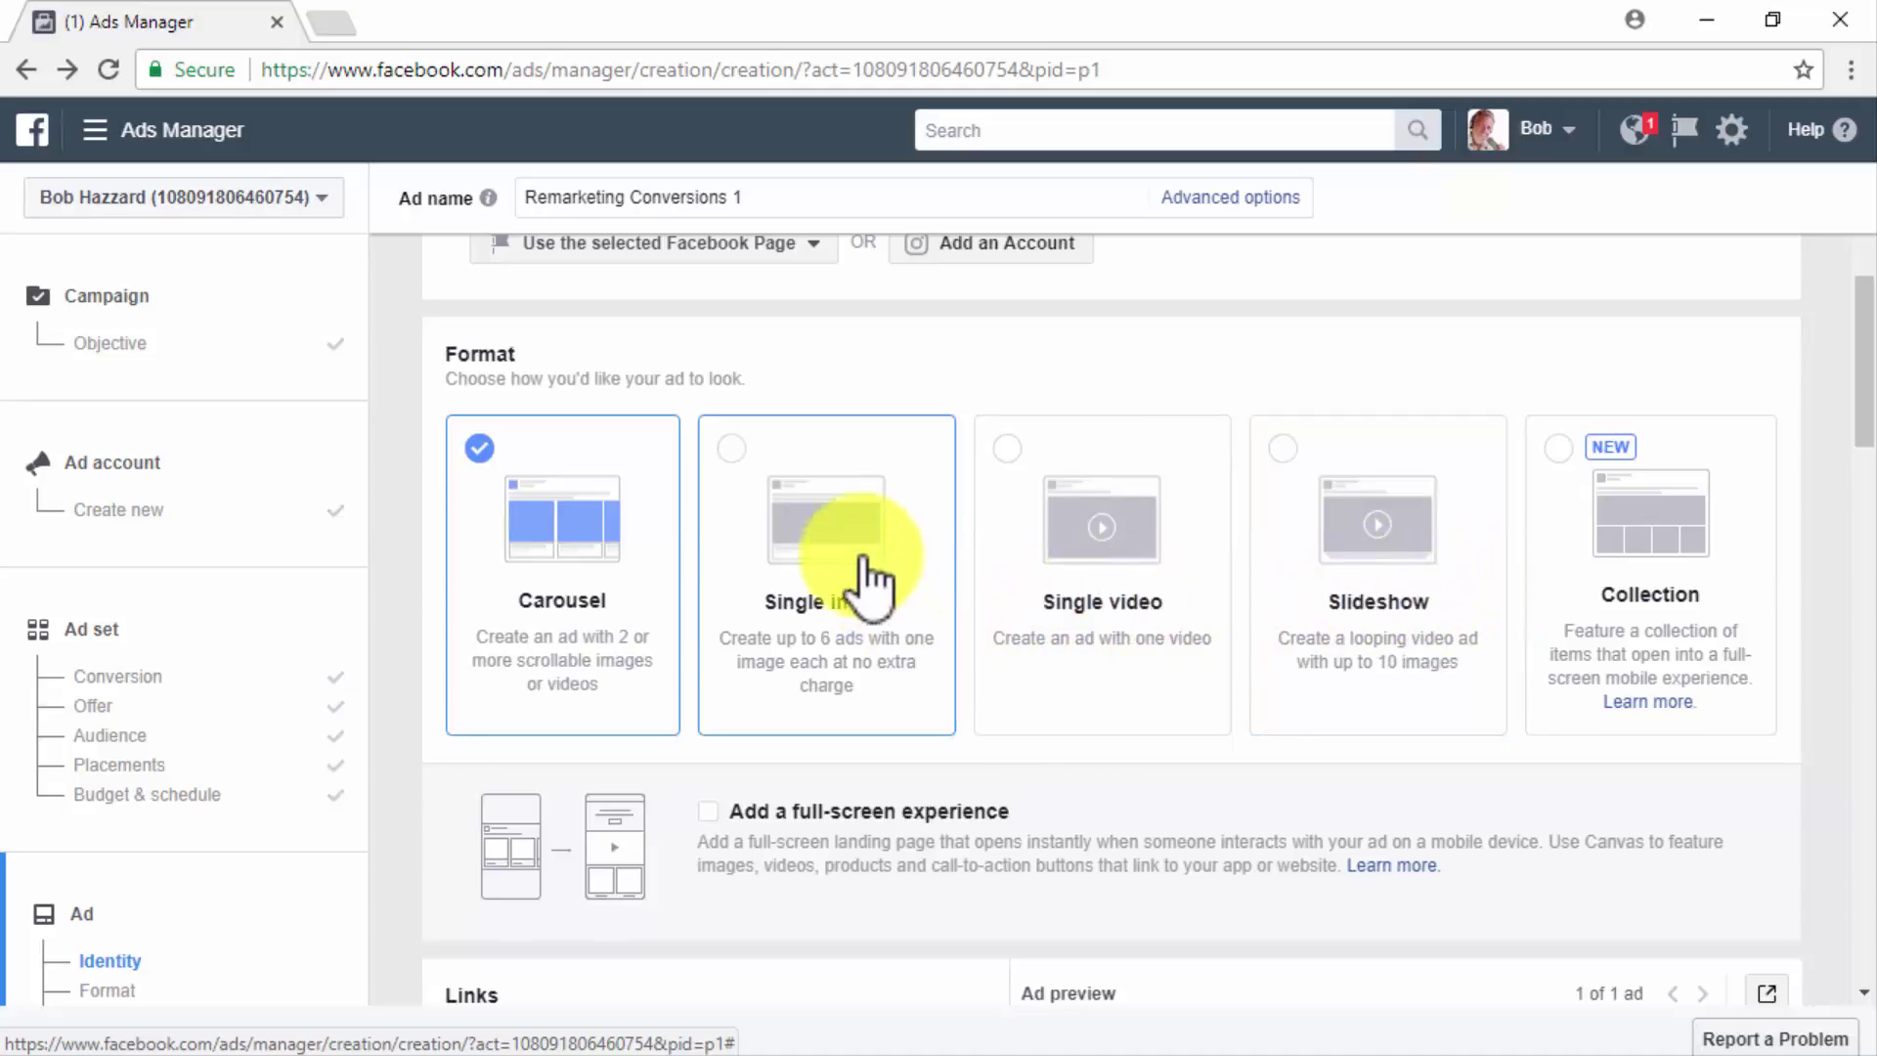
click(731, 447)
scroll(733, 452, down, 4)
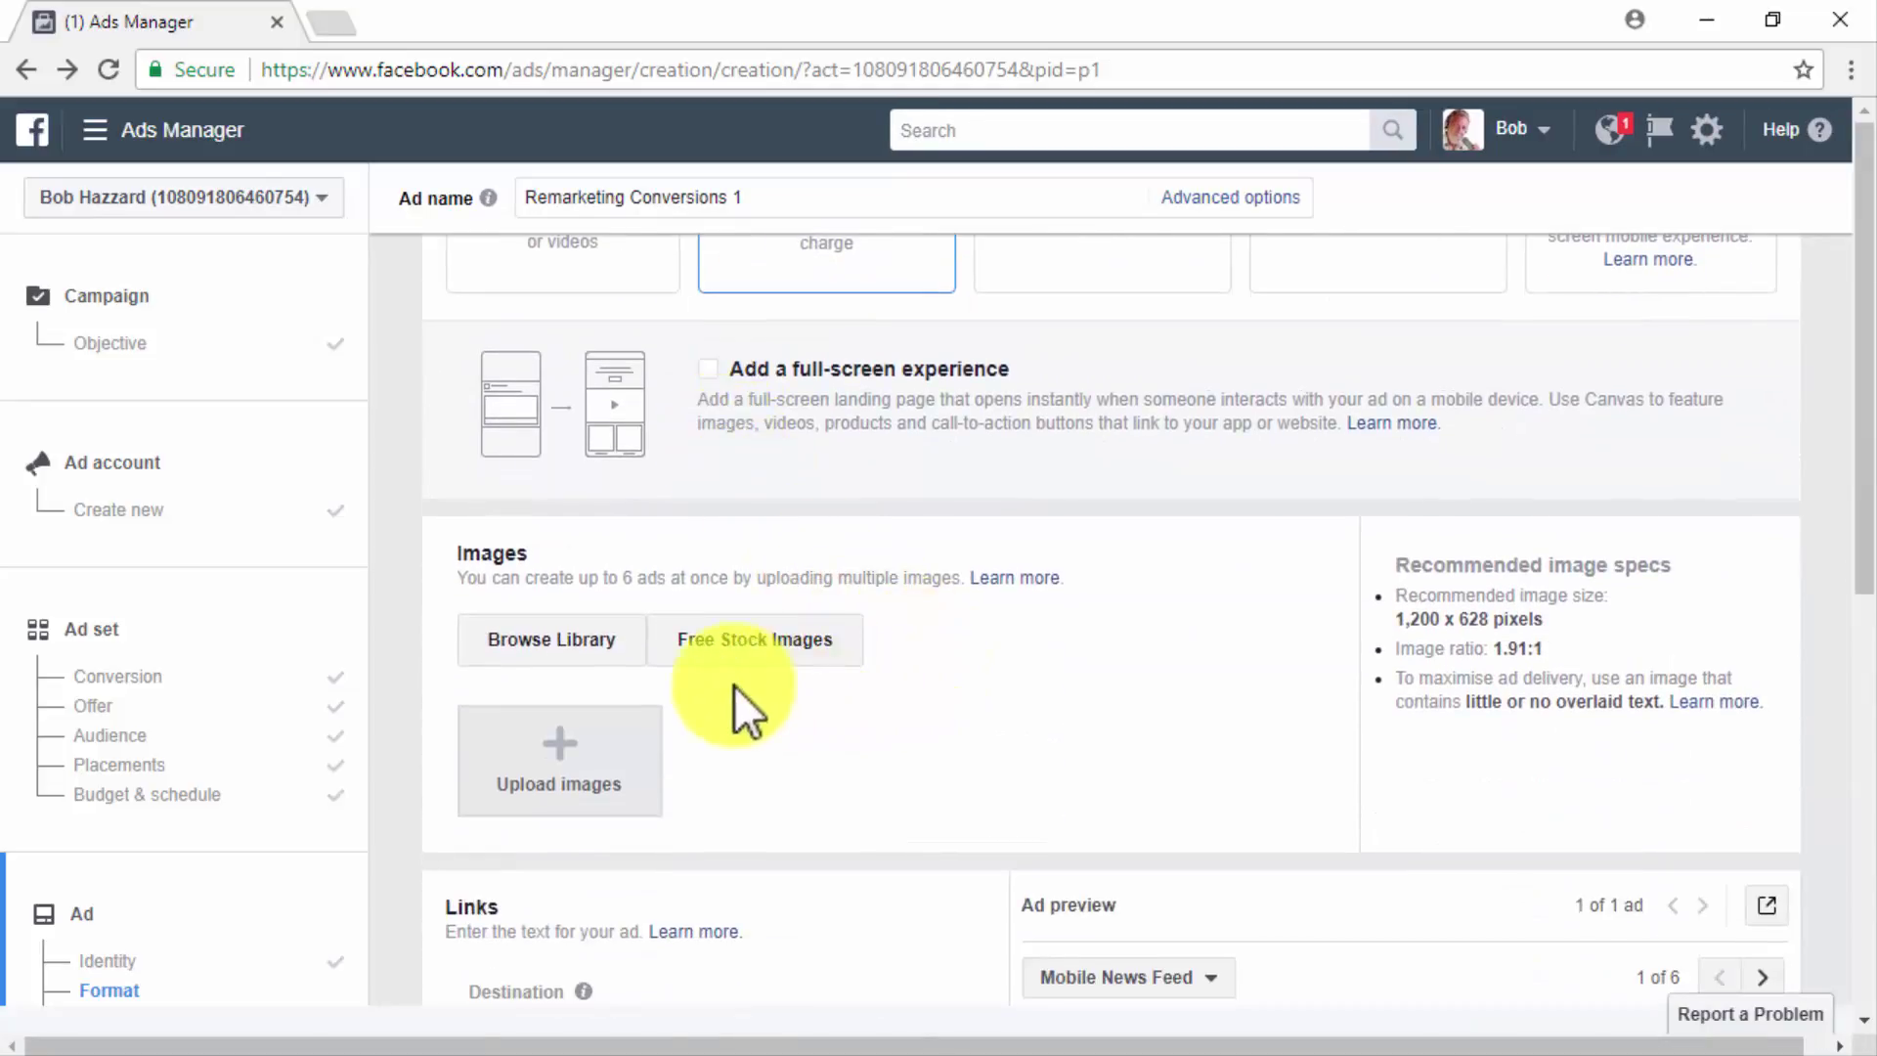
Step: Choose the 512 × 512 apple-face image from the Image library as the ad's picture
click(590, 648)
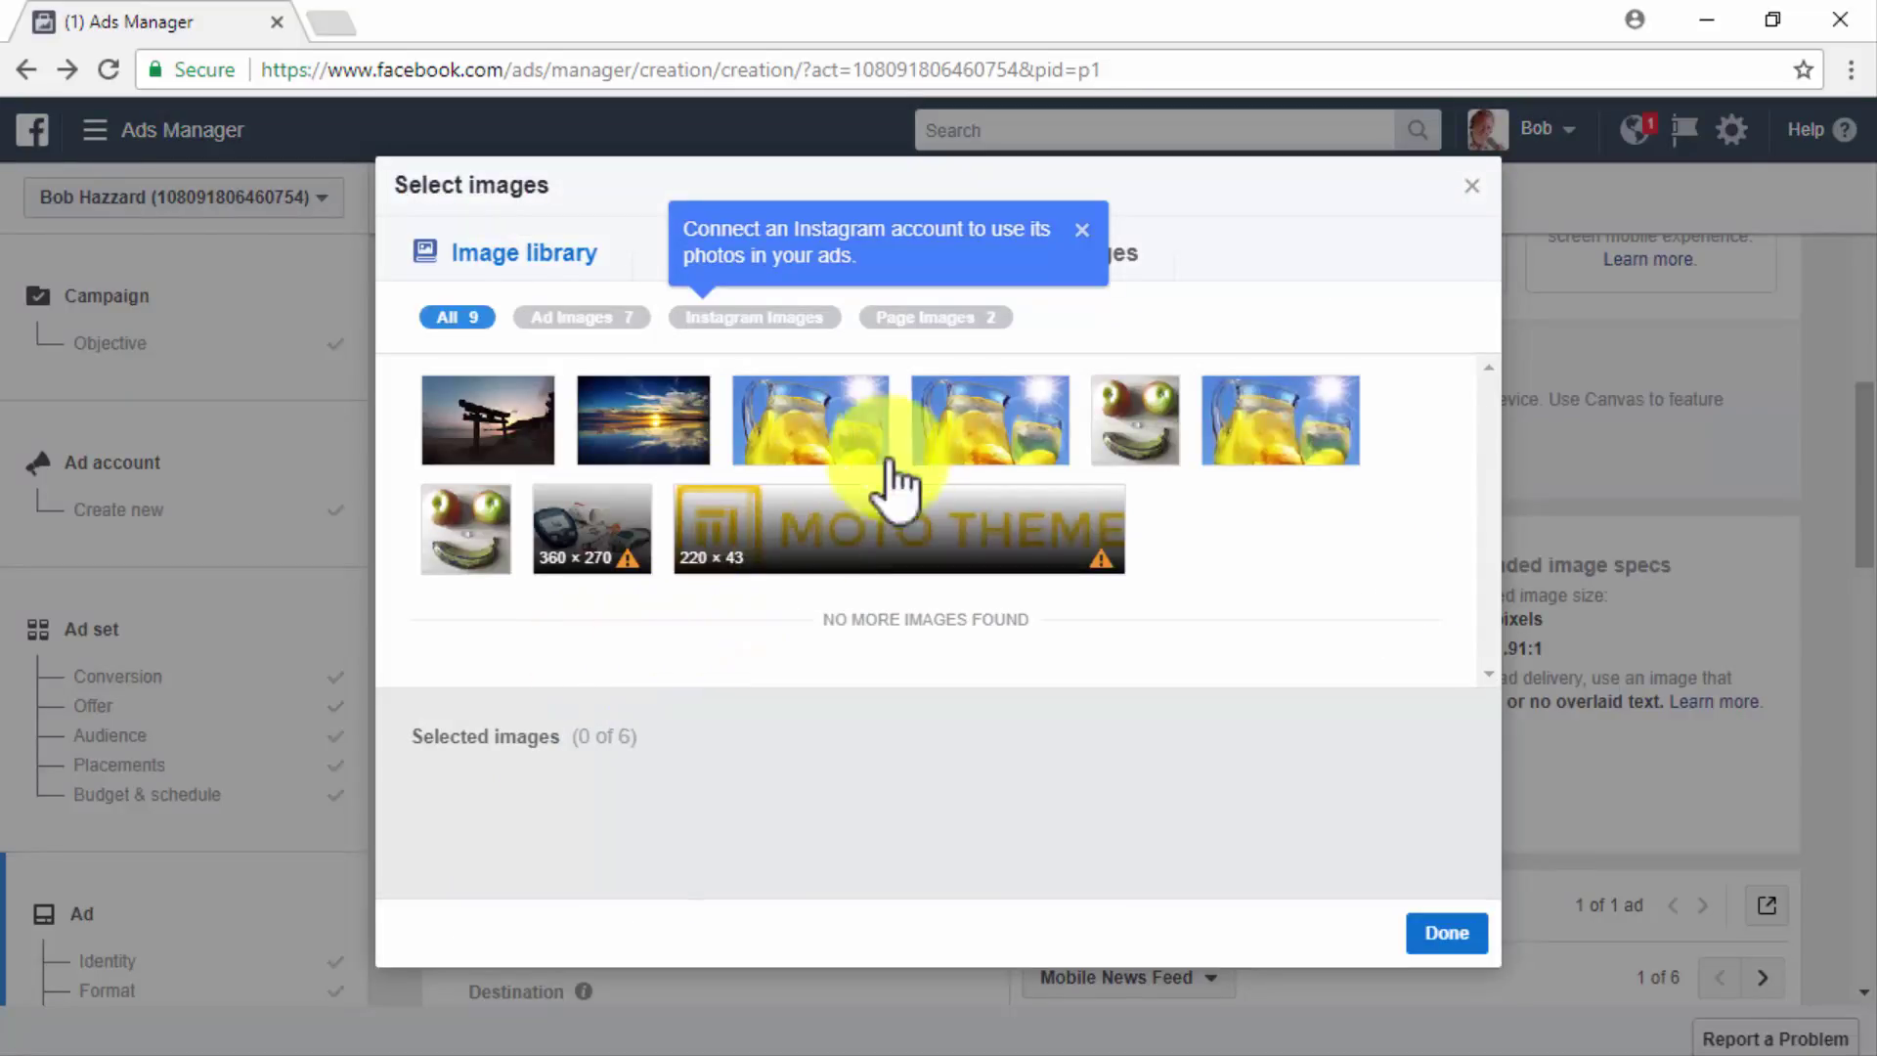
click(1083, 230)
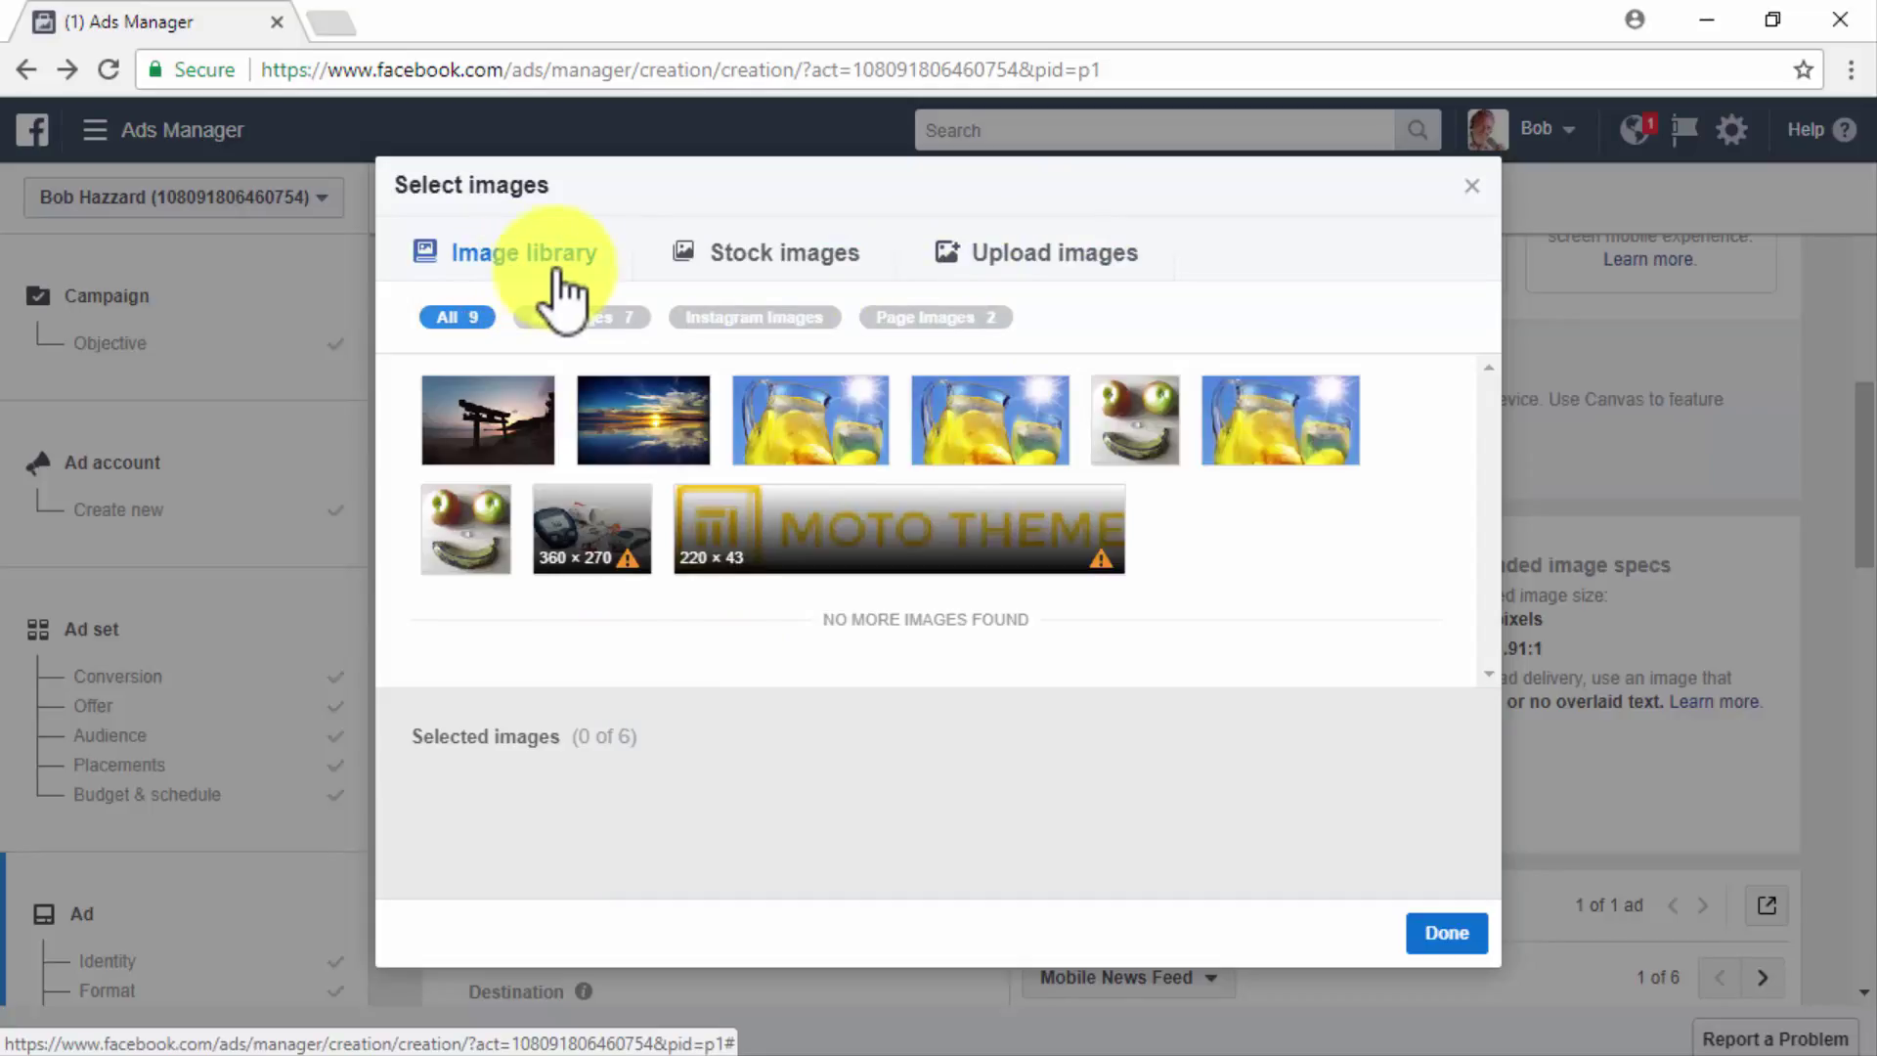
click(694, 266)
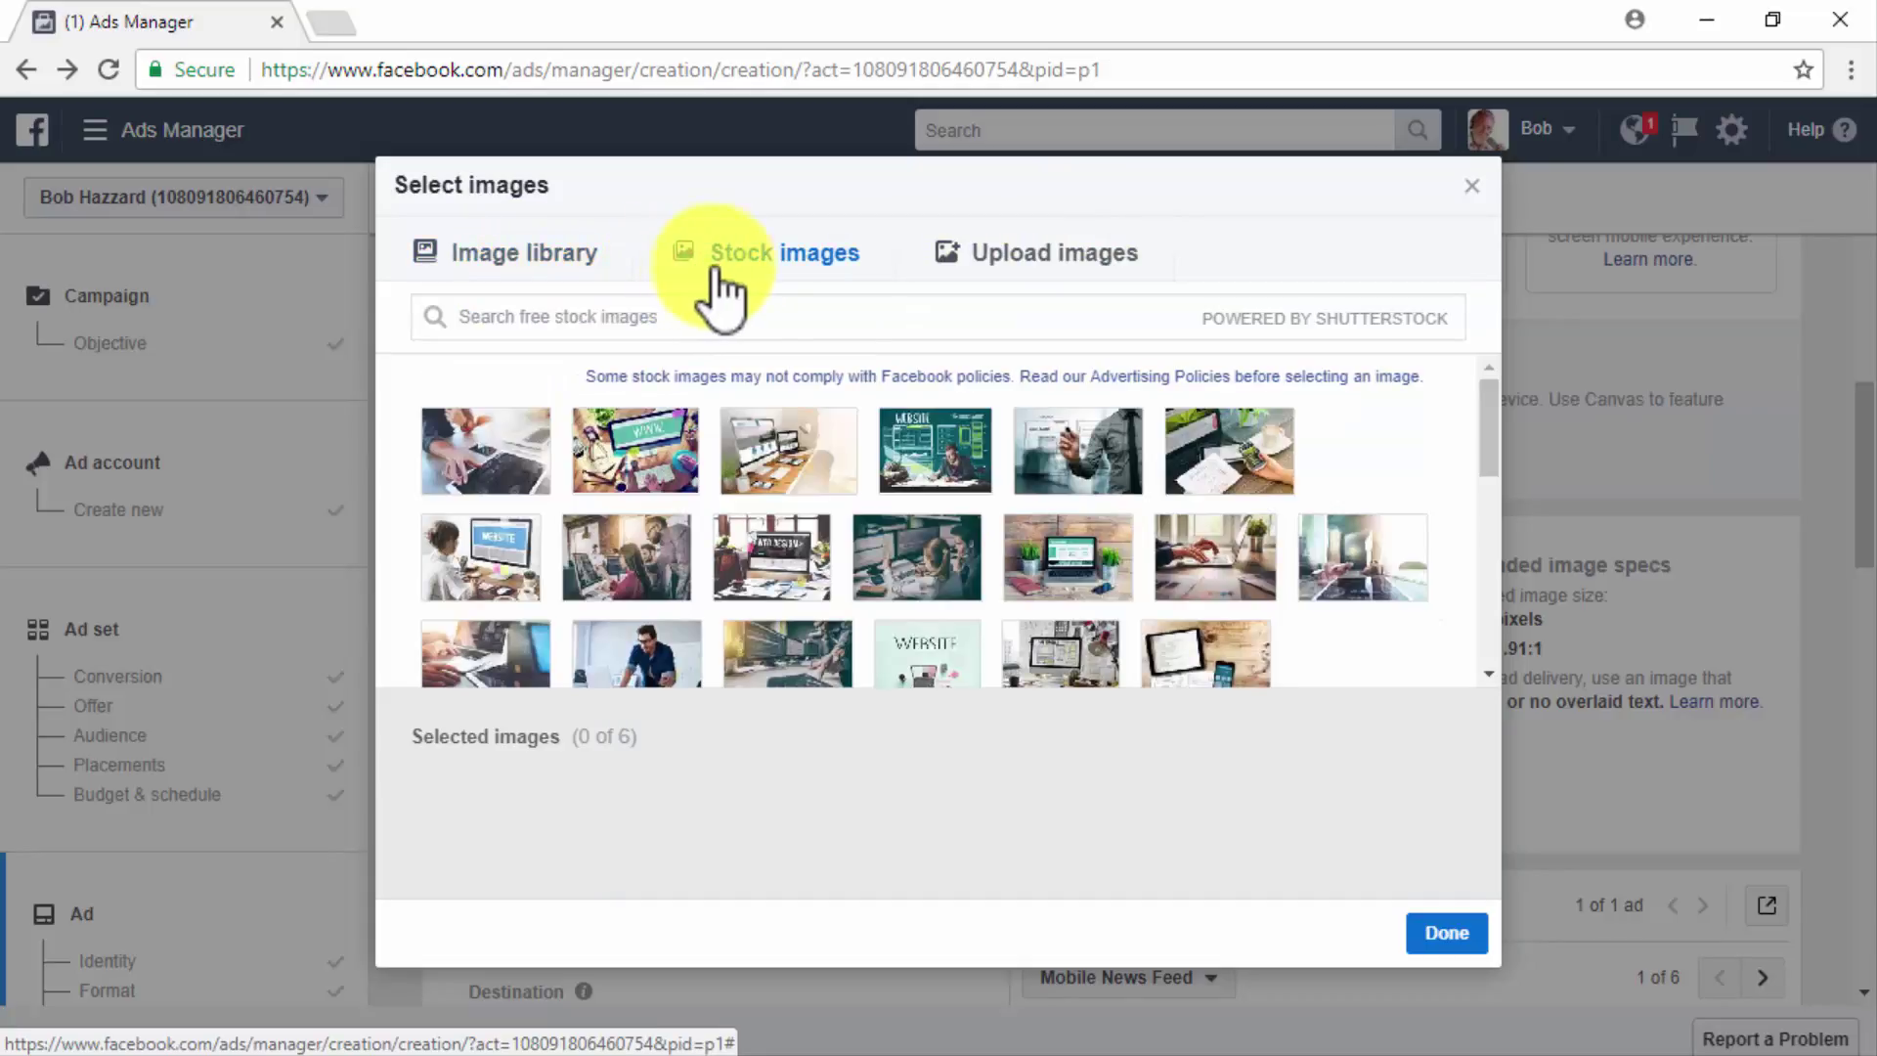
click(995, 253)
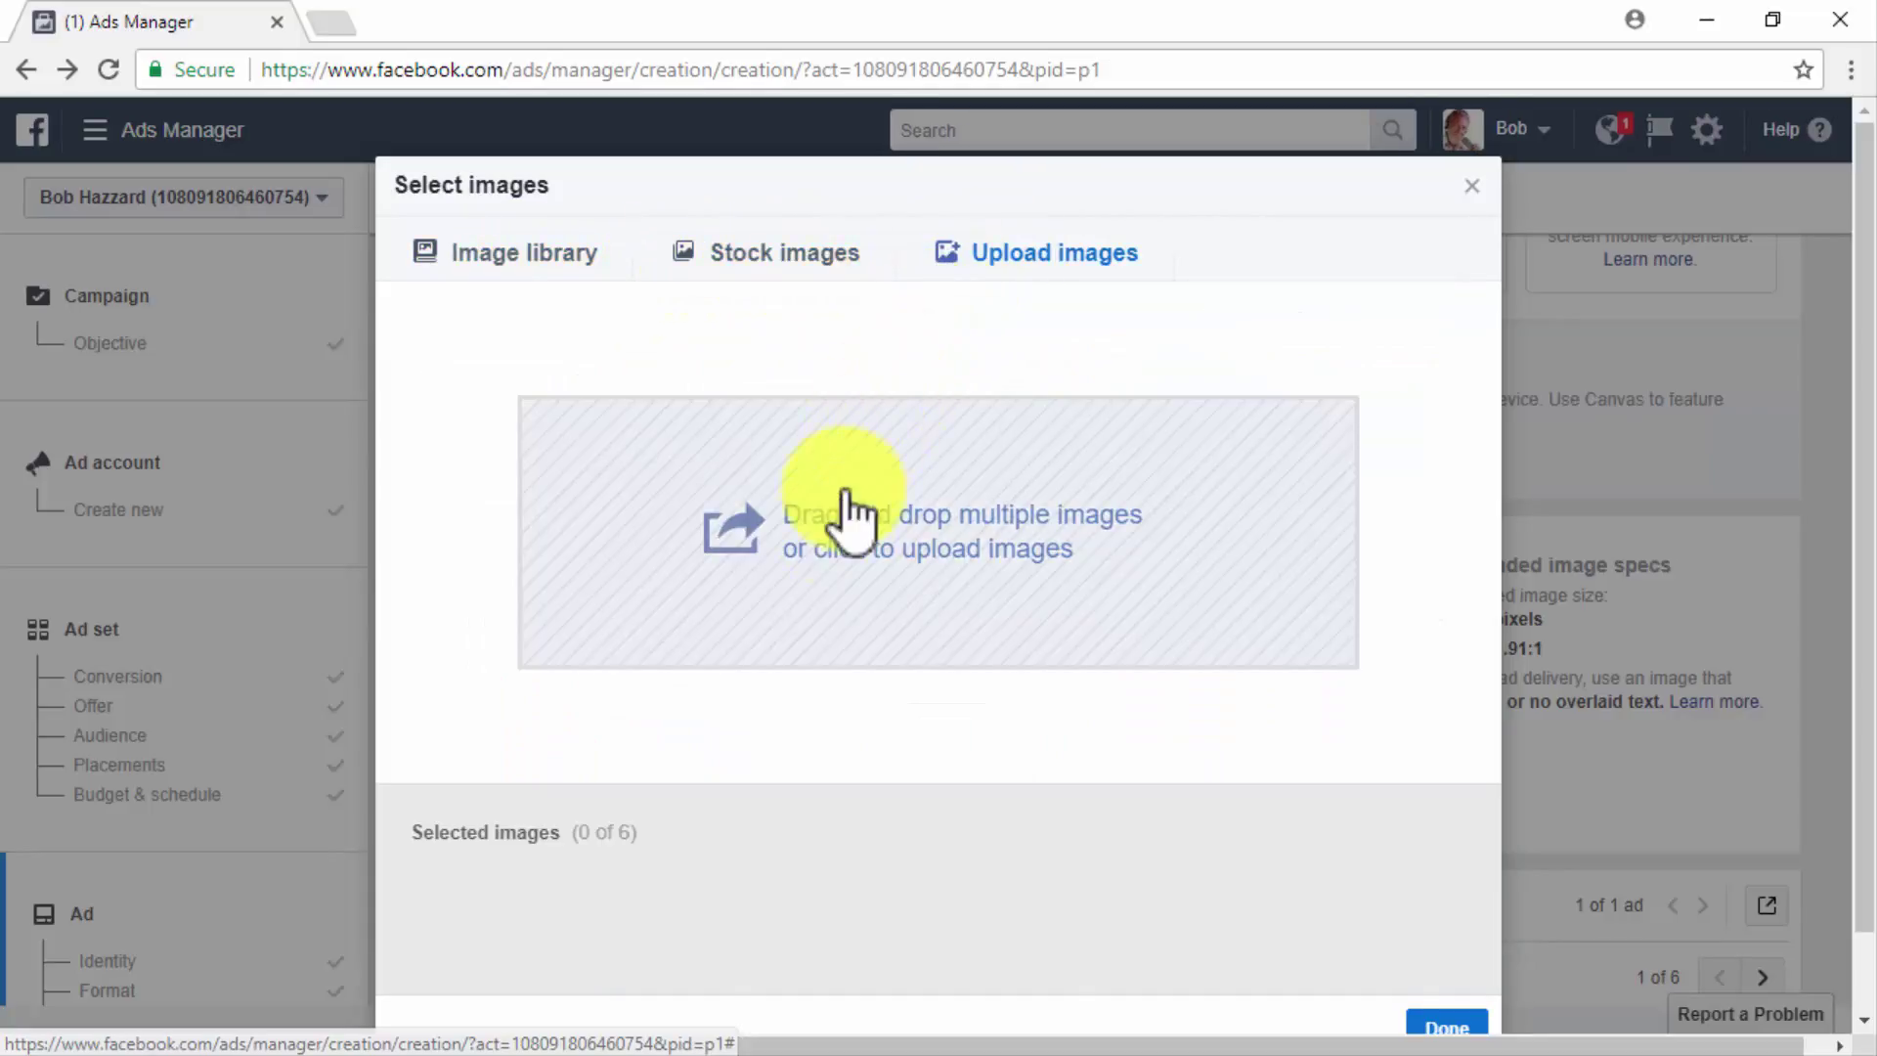
click(501, 256)
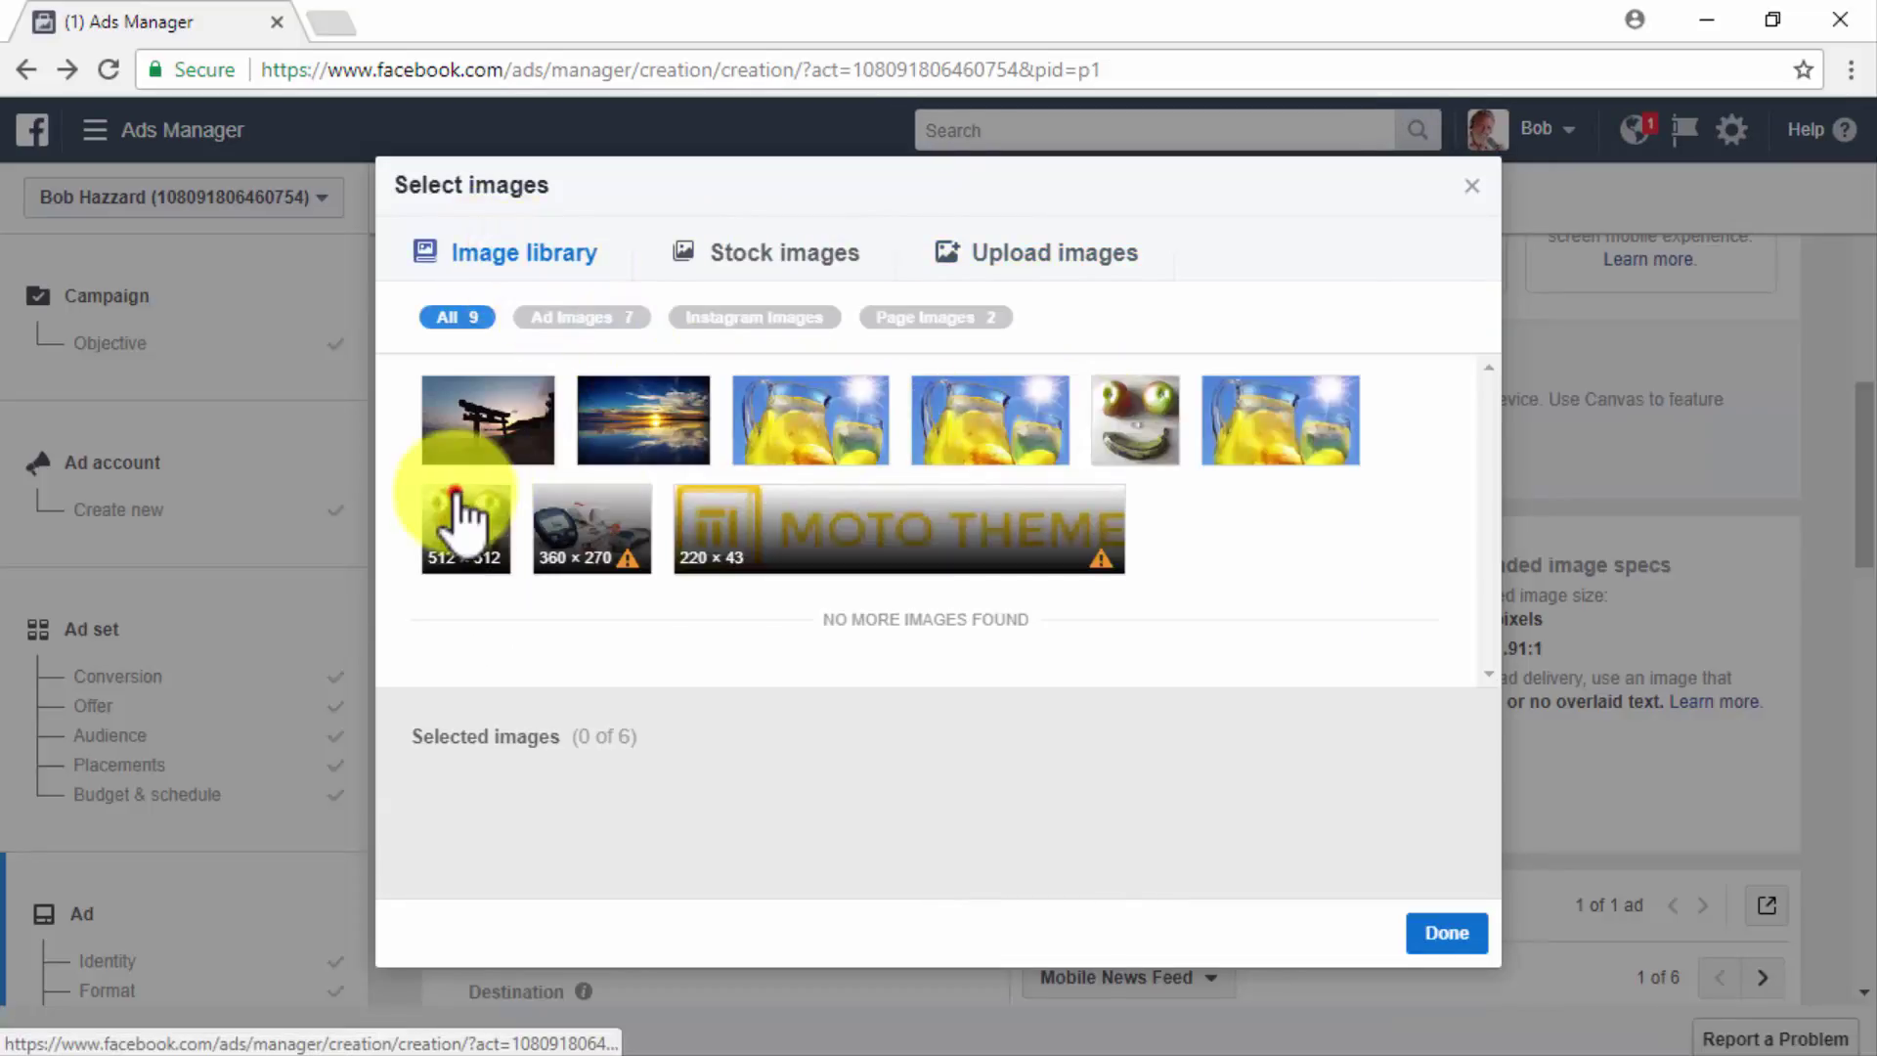
click(638, 469)
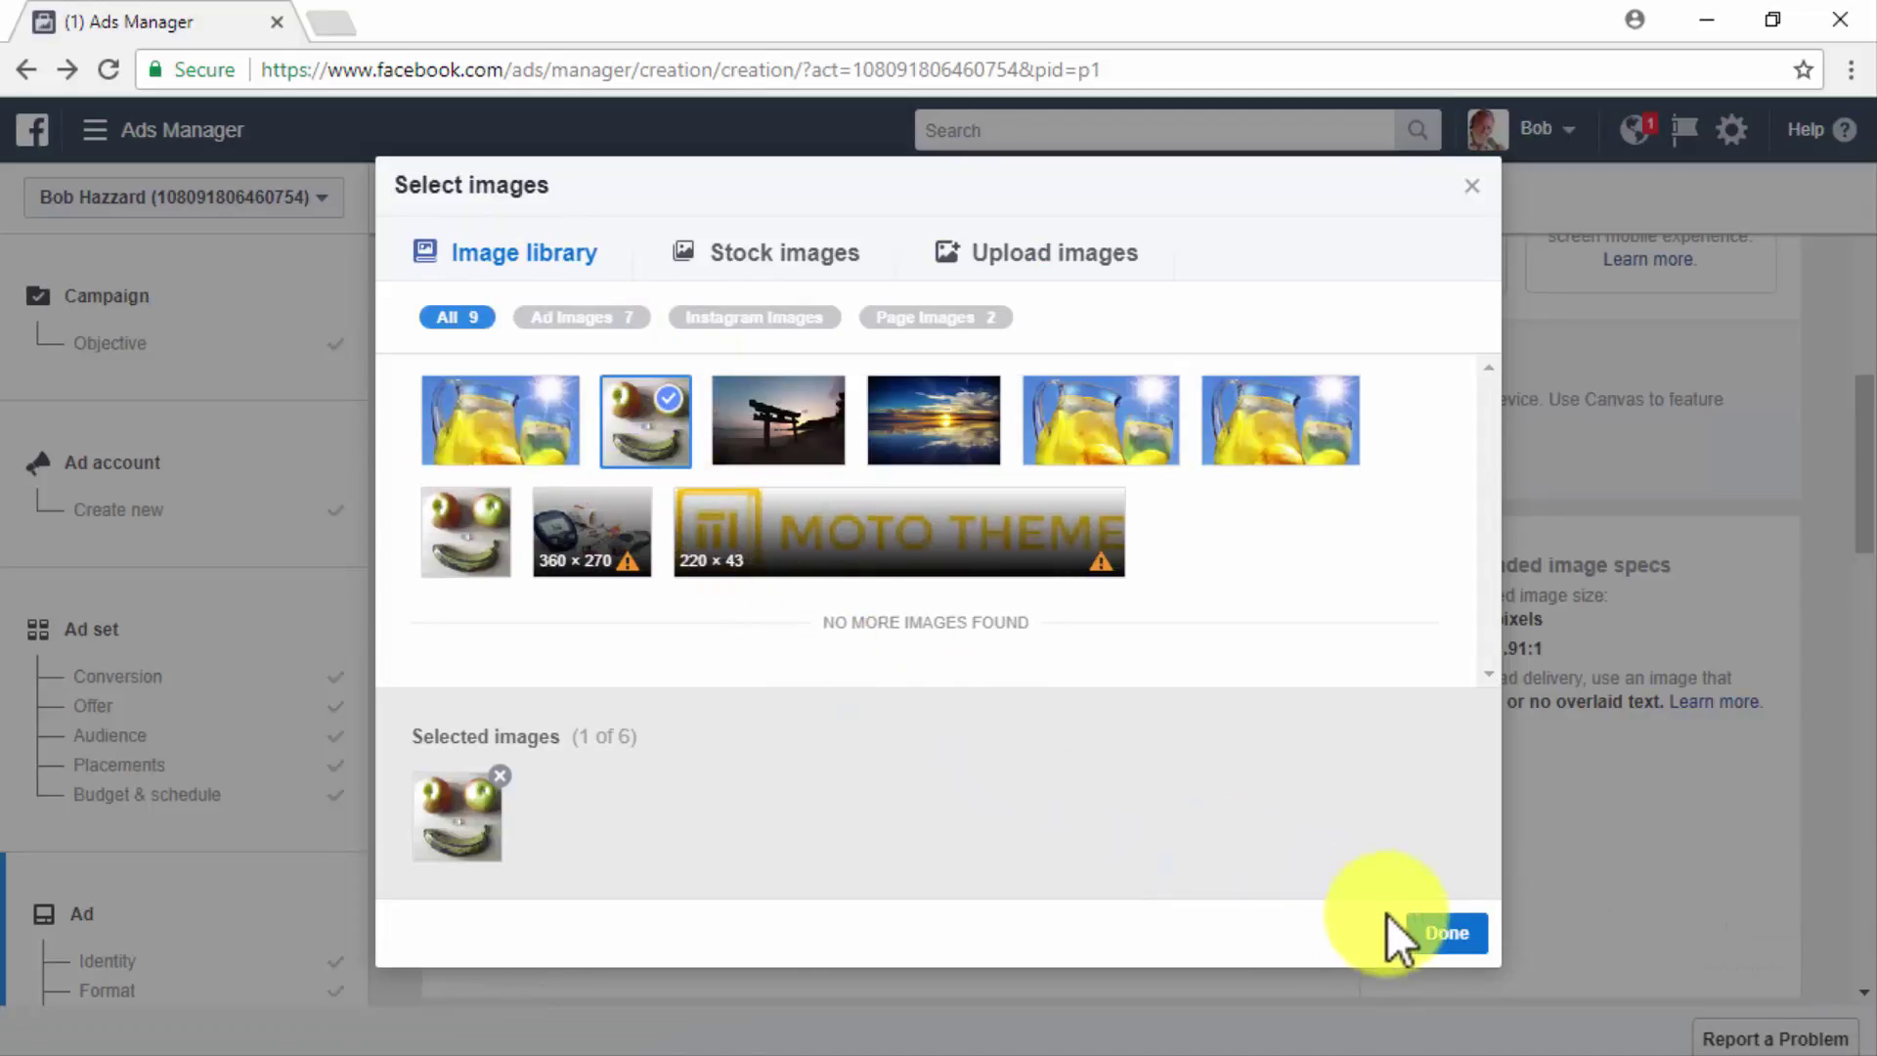
click(1425, 930)
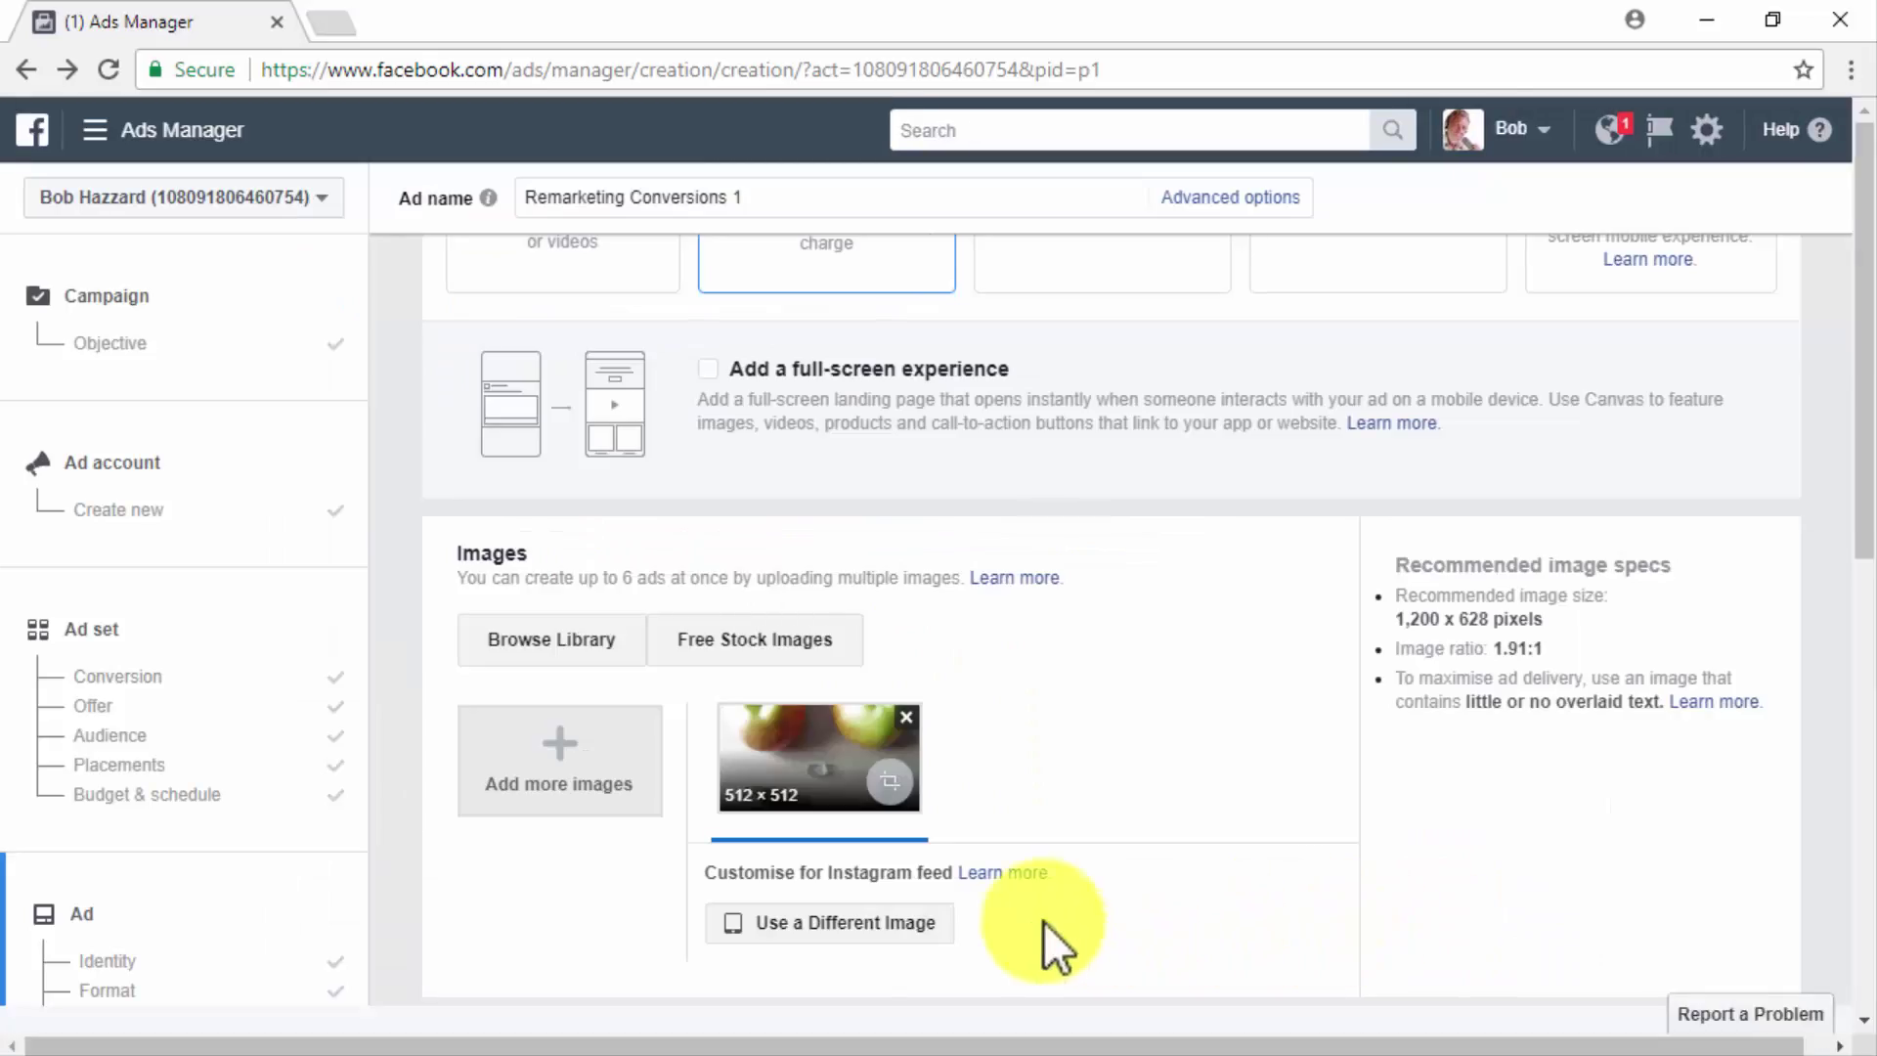
scroll(395, 897, down, 7)
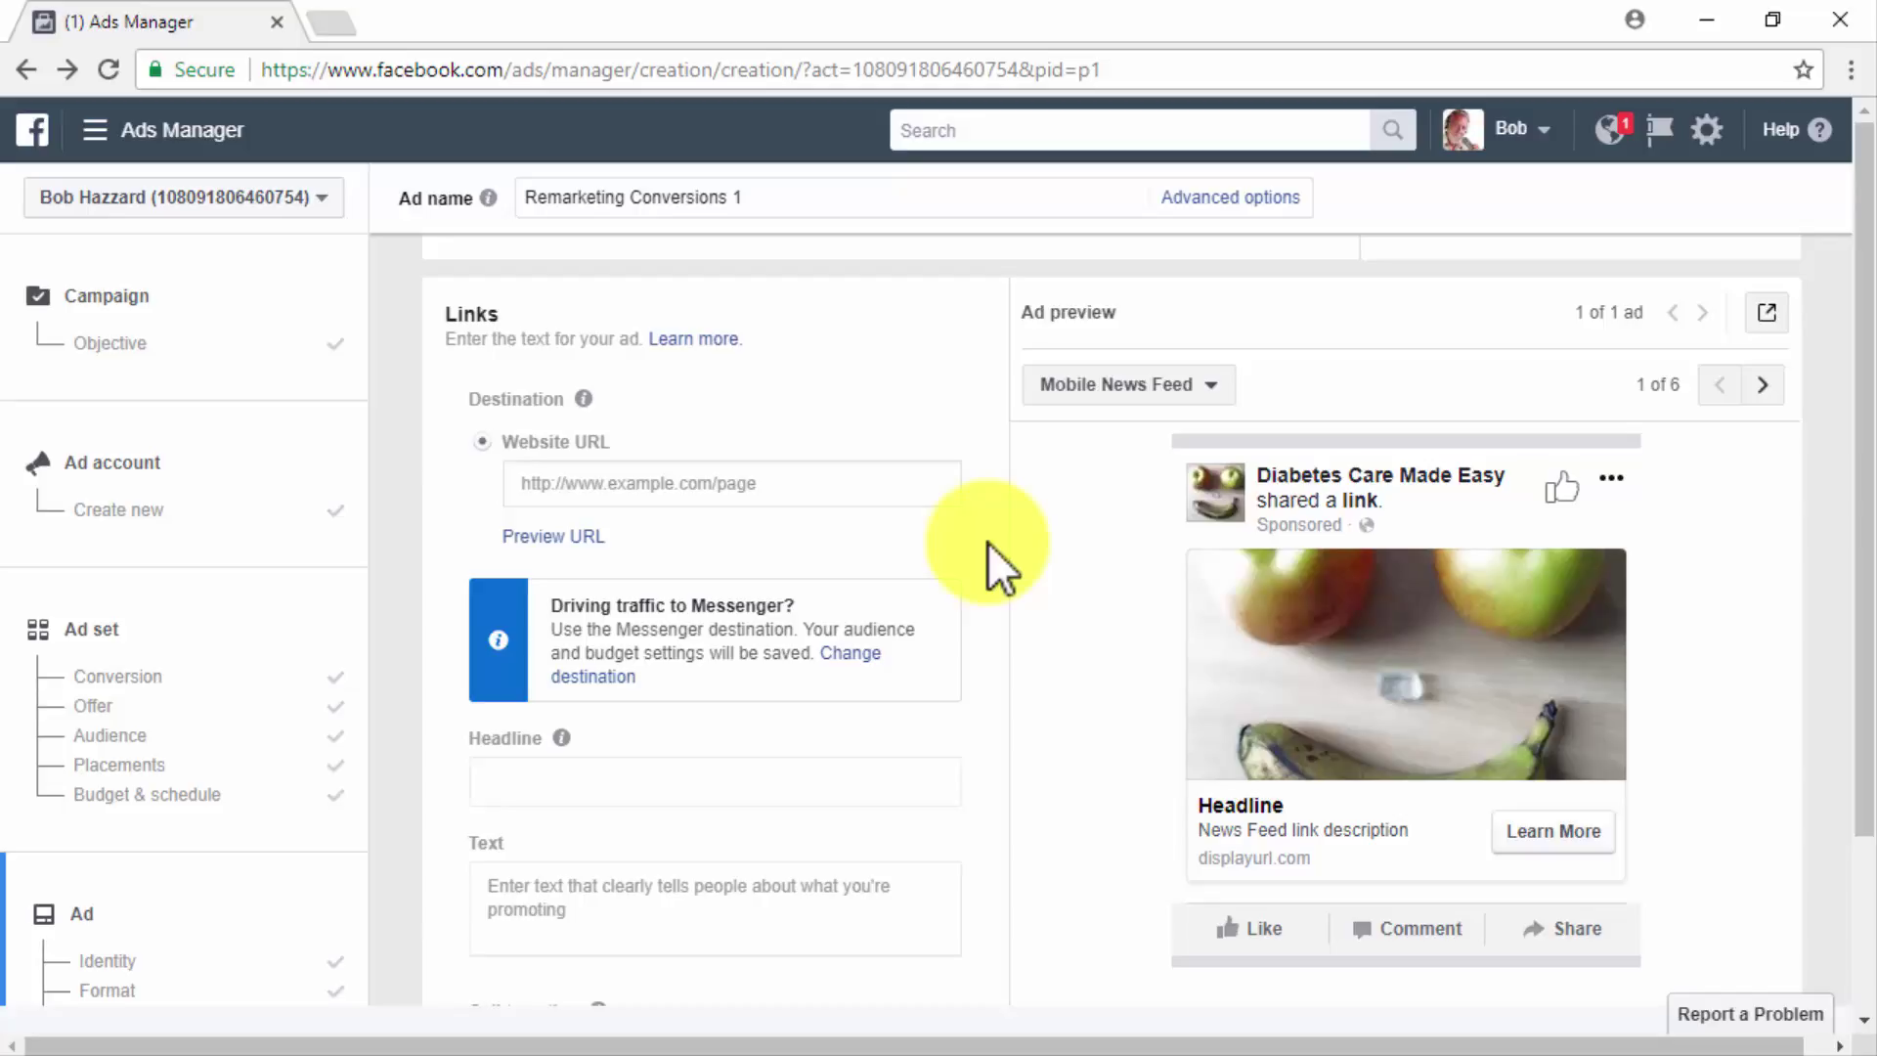
Step: Set the website URL to diabetescaremadeeasy.com, keeping the headline Diabetes Care Made Easy
click(618, 489)
text(dibetescaremadeeasy.com)
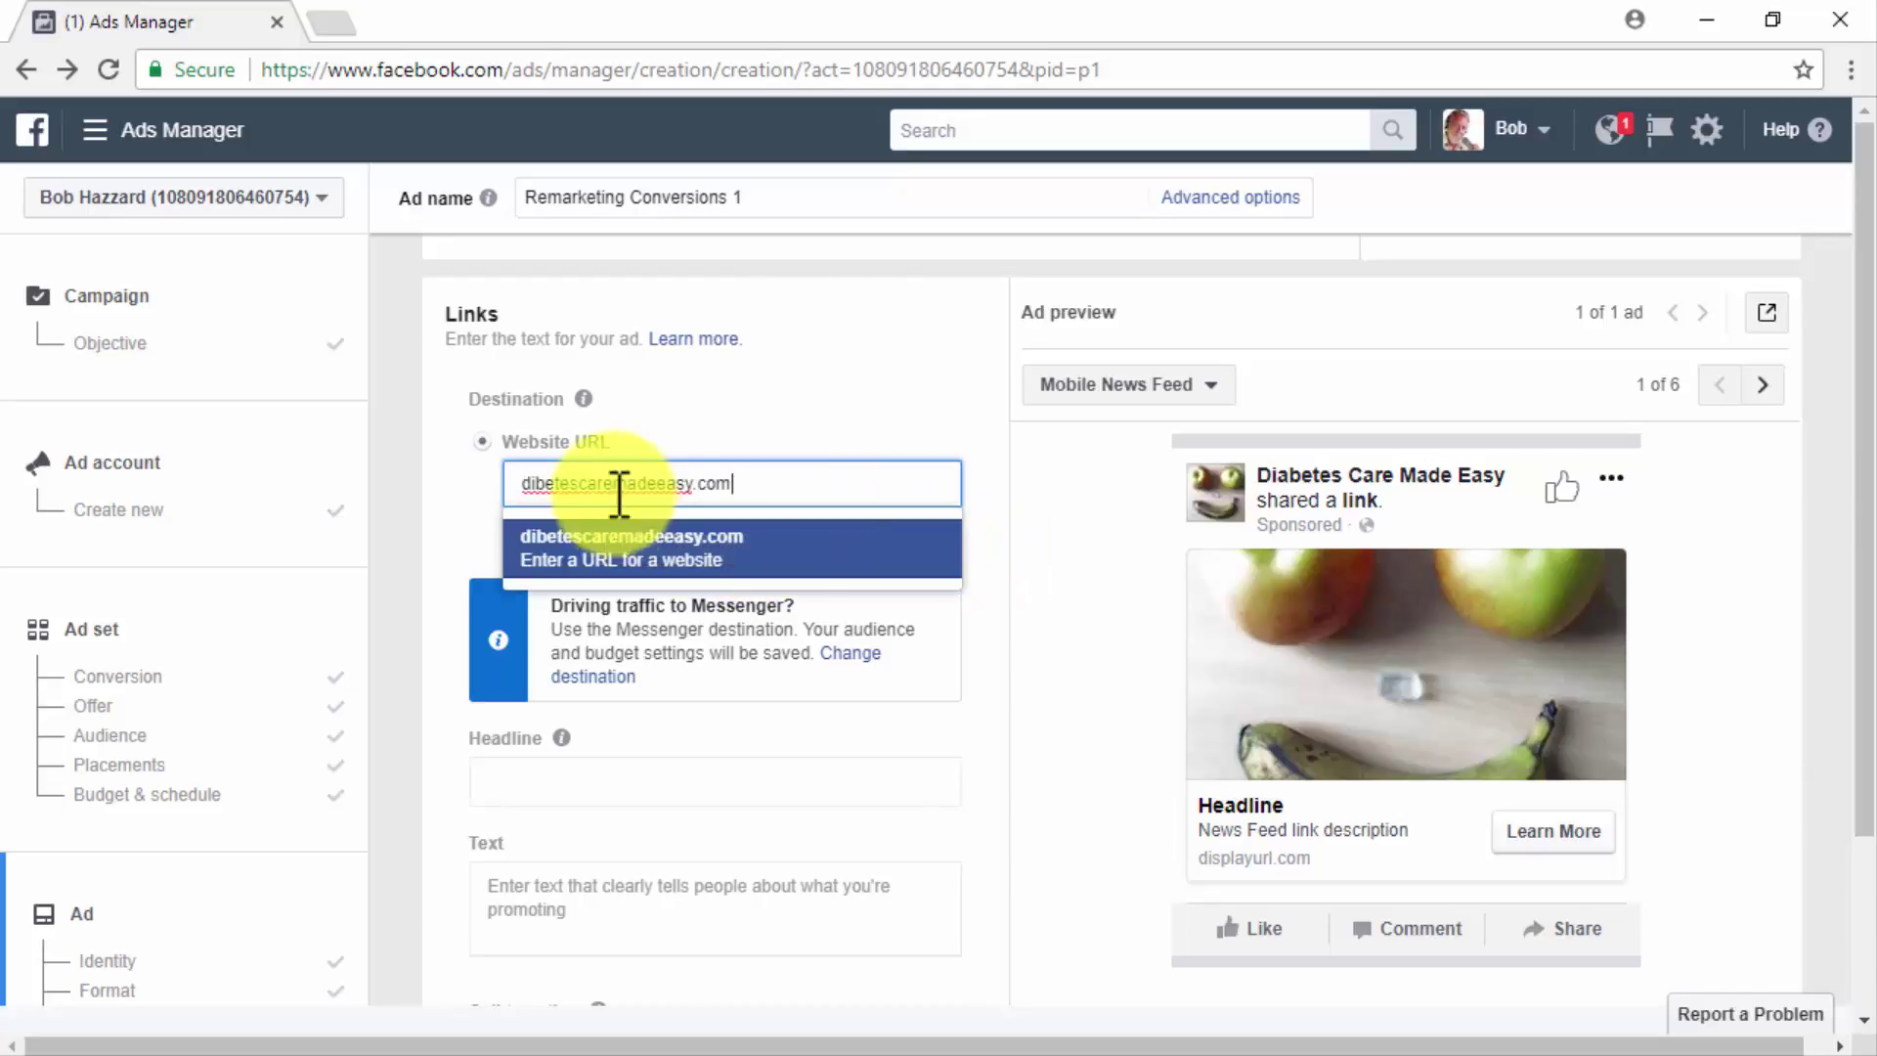
click(614, 543)
scroll(983, 550, down, 3)
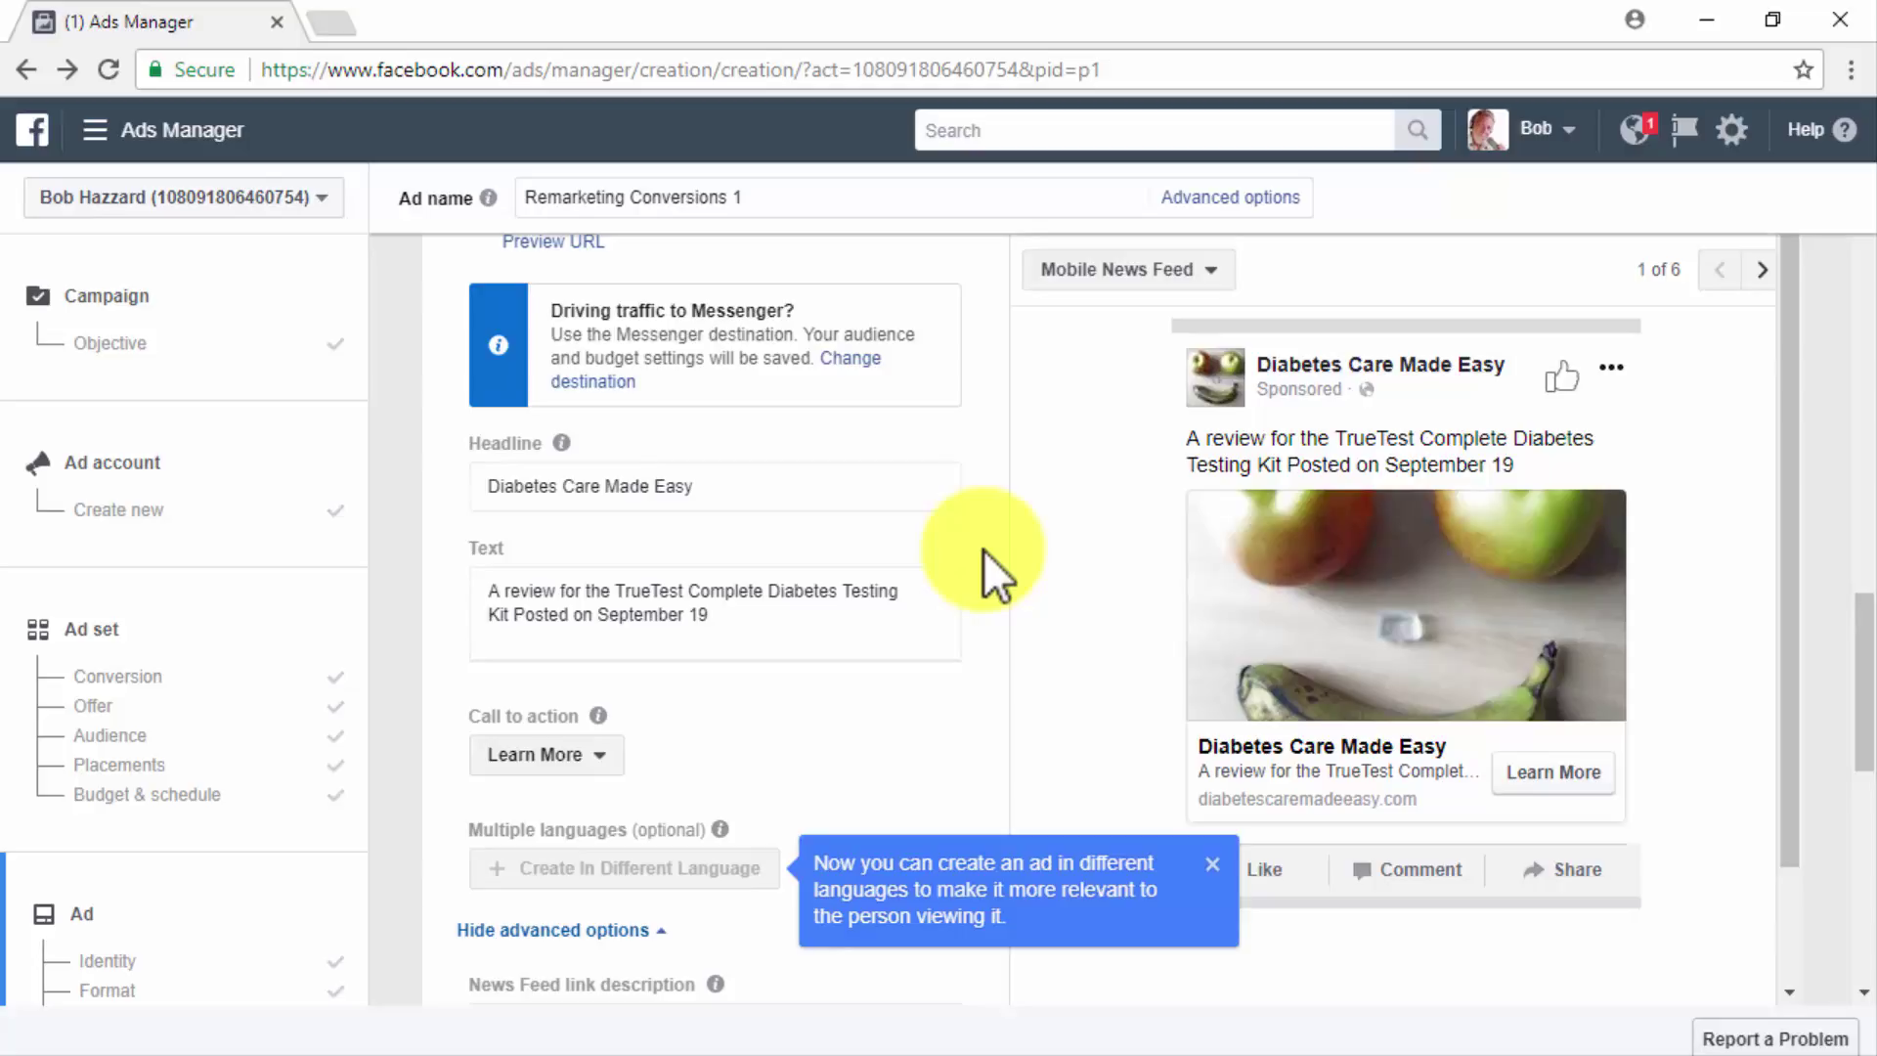
click(786, 489)
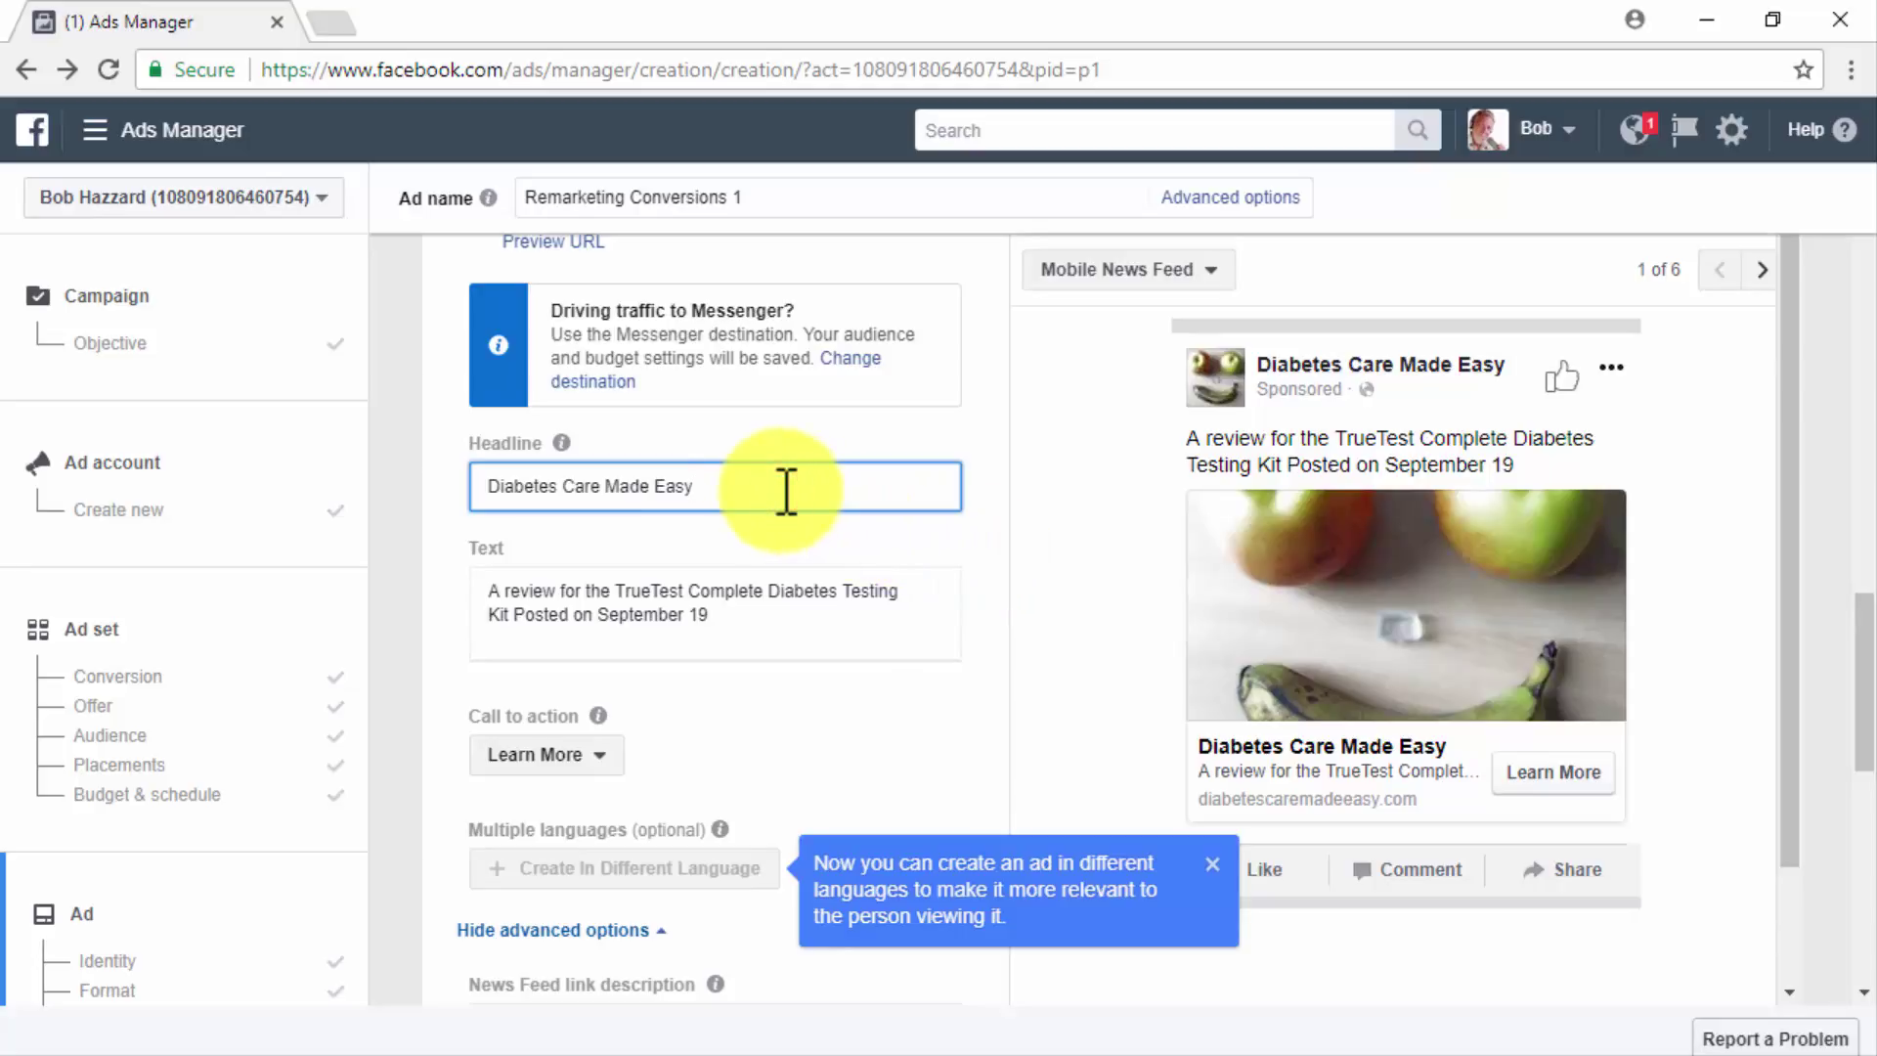
Step: Replace the ad text with 'Getting healthy is easier than you think. Come in and read on!'
click(805, 636)
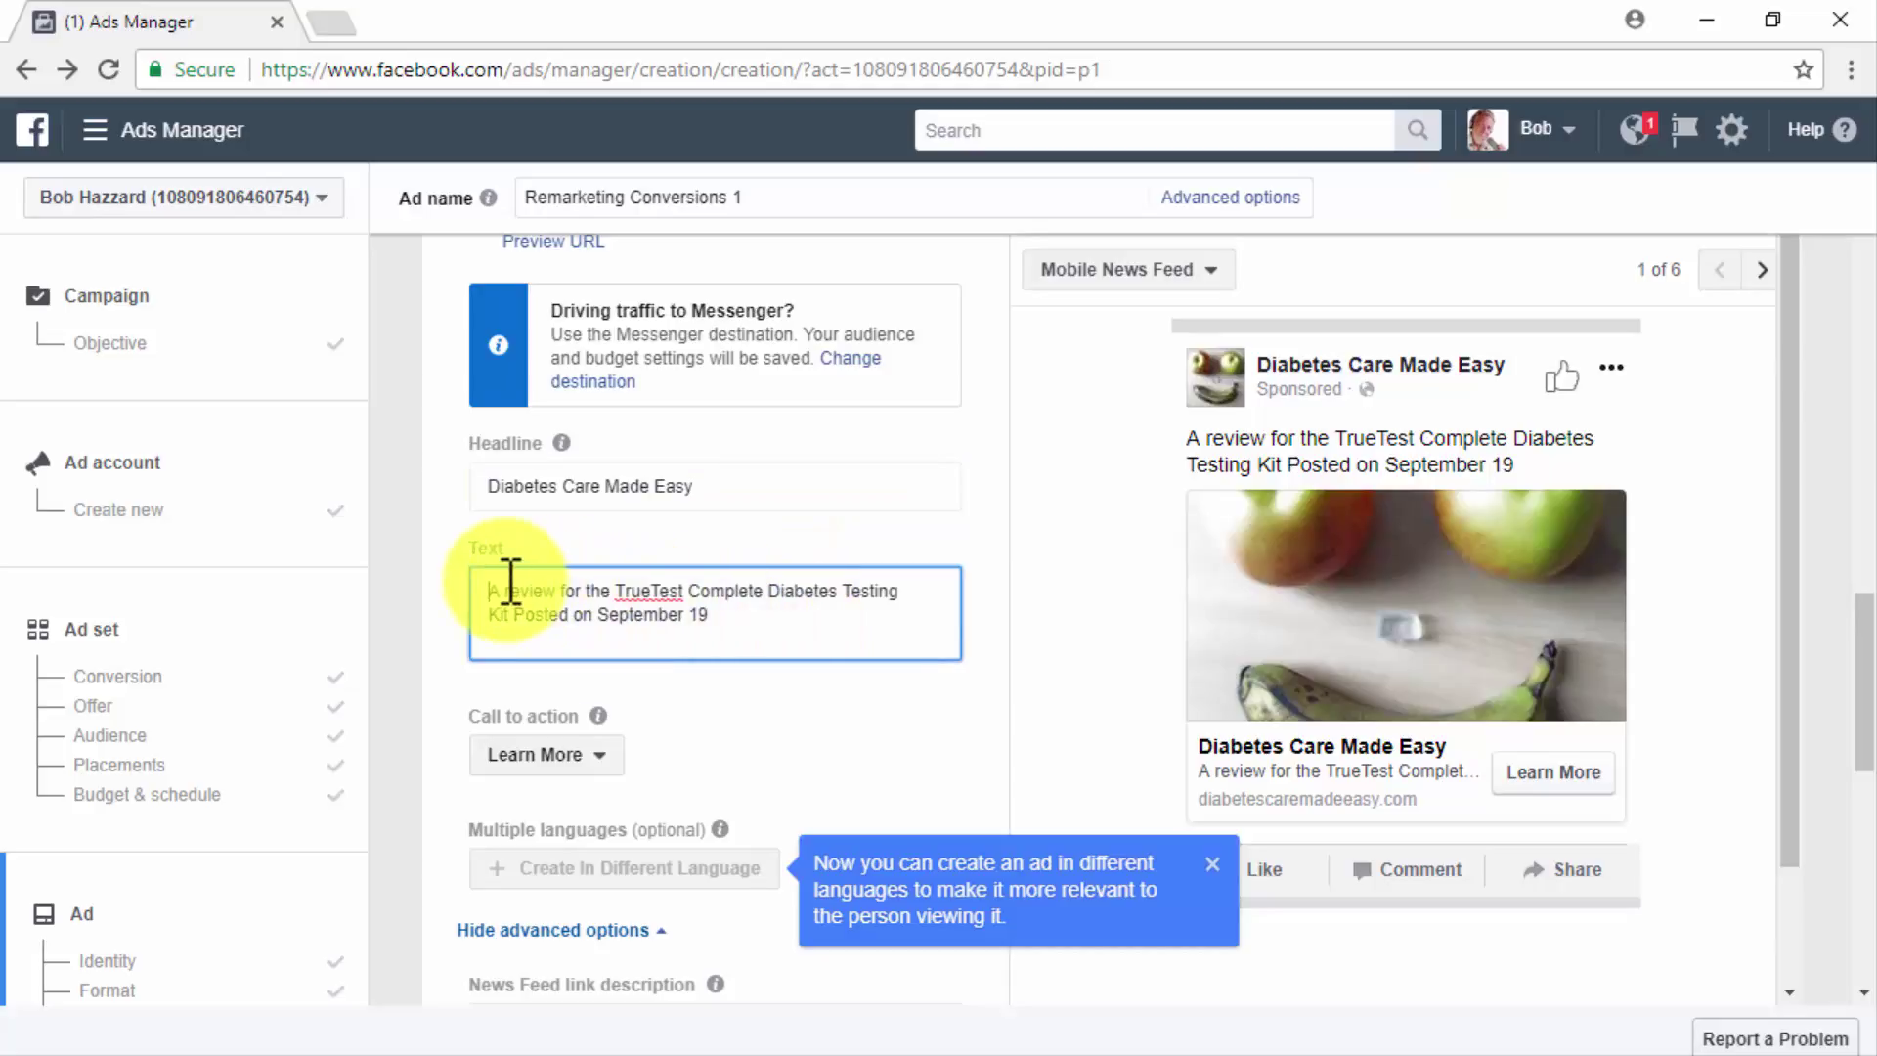
drag(495, 587, 723, 606)
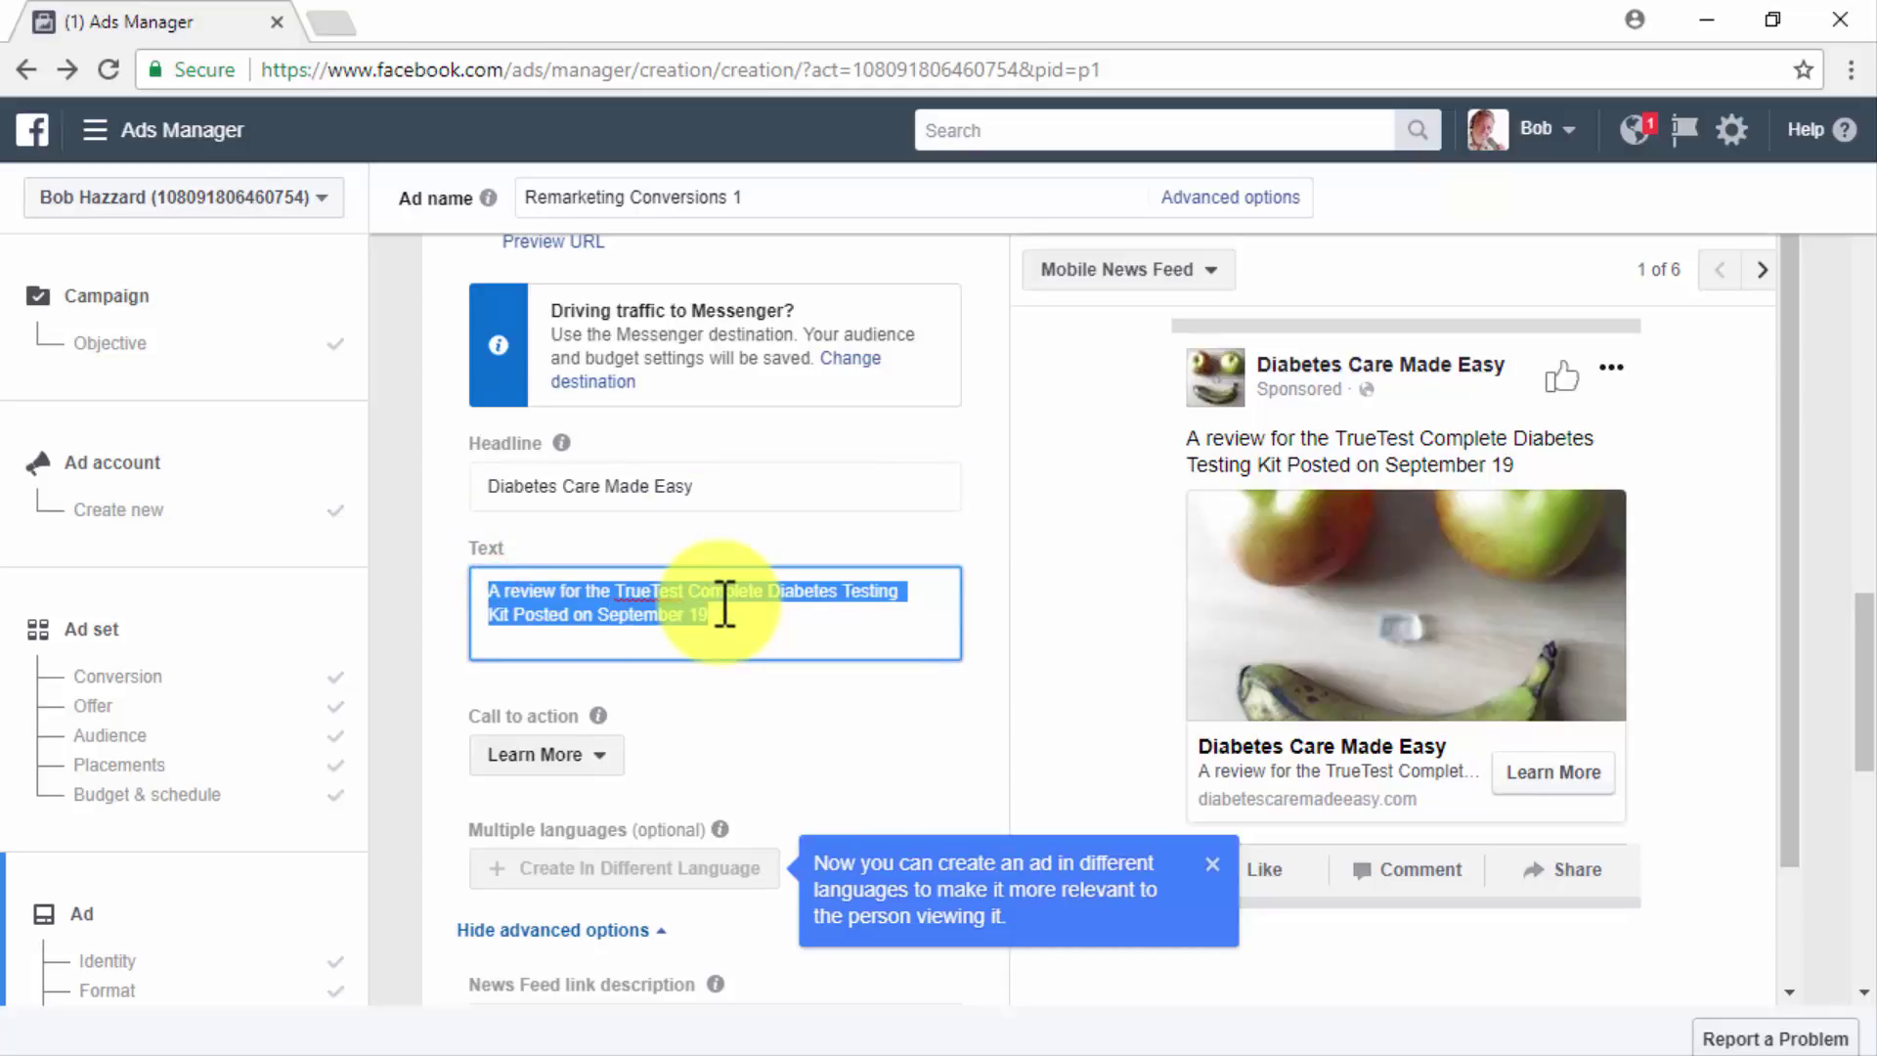
text(Getting healthy is easier than you think. Come in and read on!)
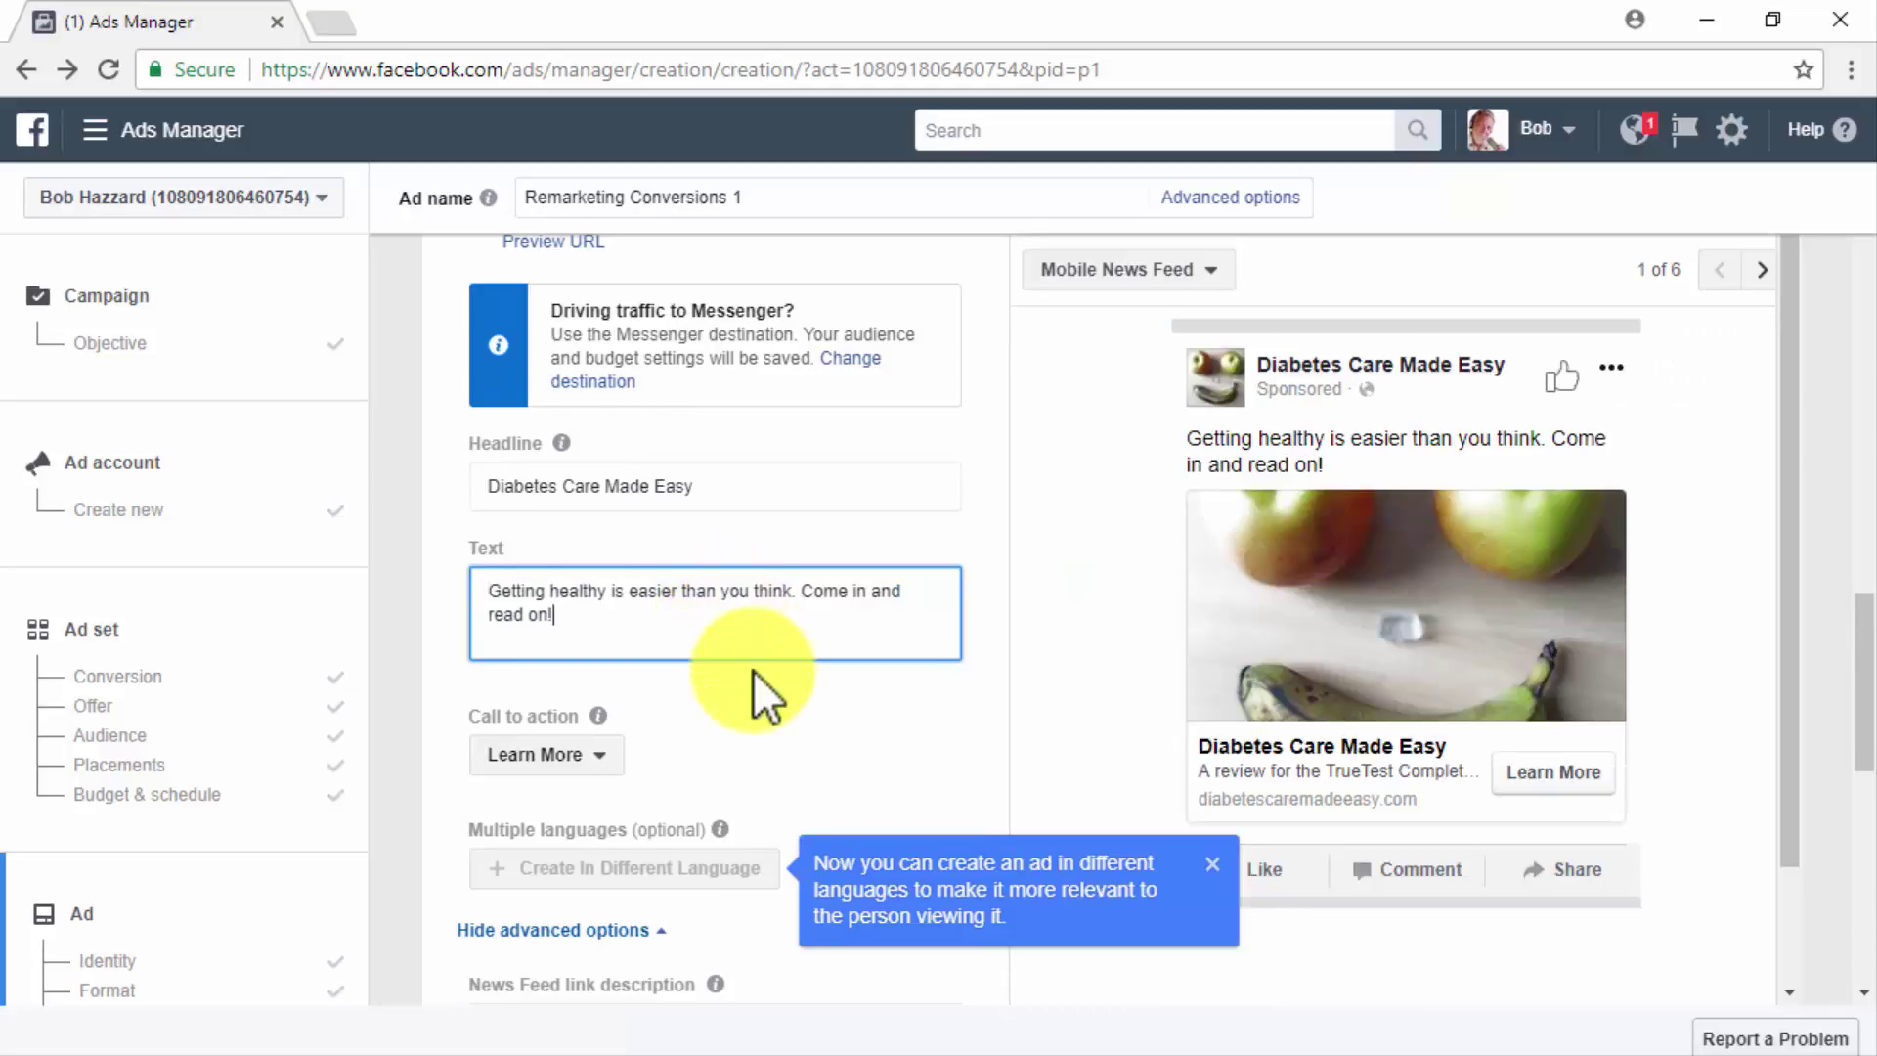
scroll(753, 671, down, 3)
click(592, 462)
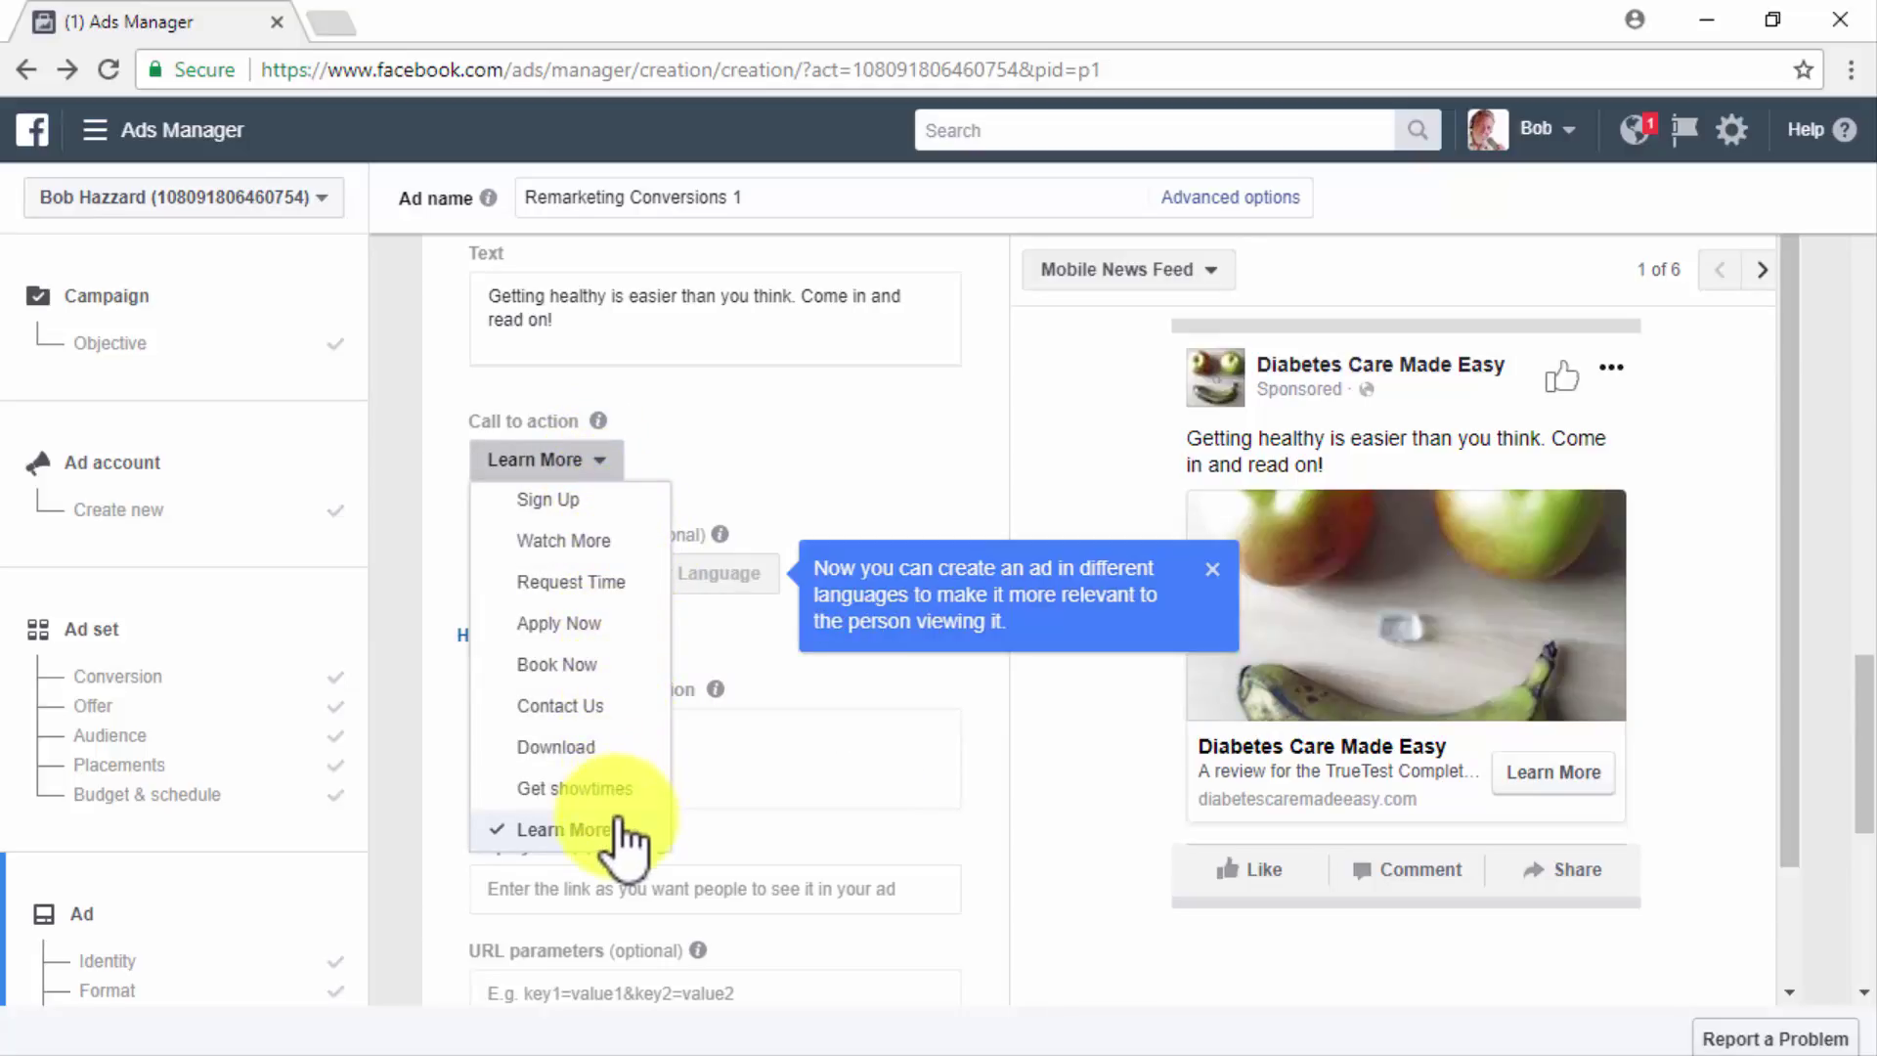
Step: Set the call to action to No button and the link description to 'Diabetes Care, Made Easier'
scroll(618, 841, up, 3)
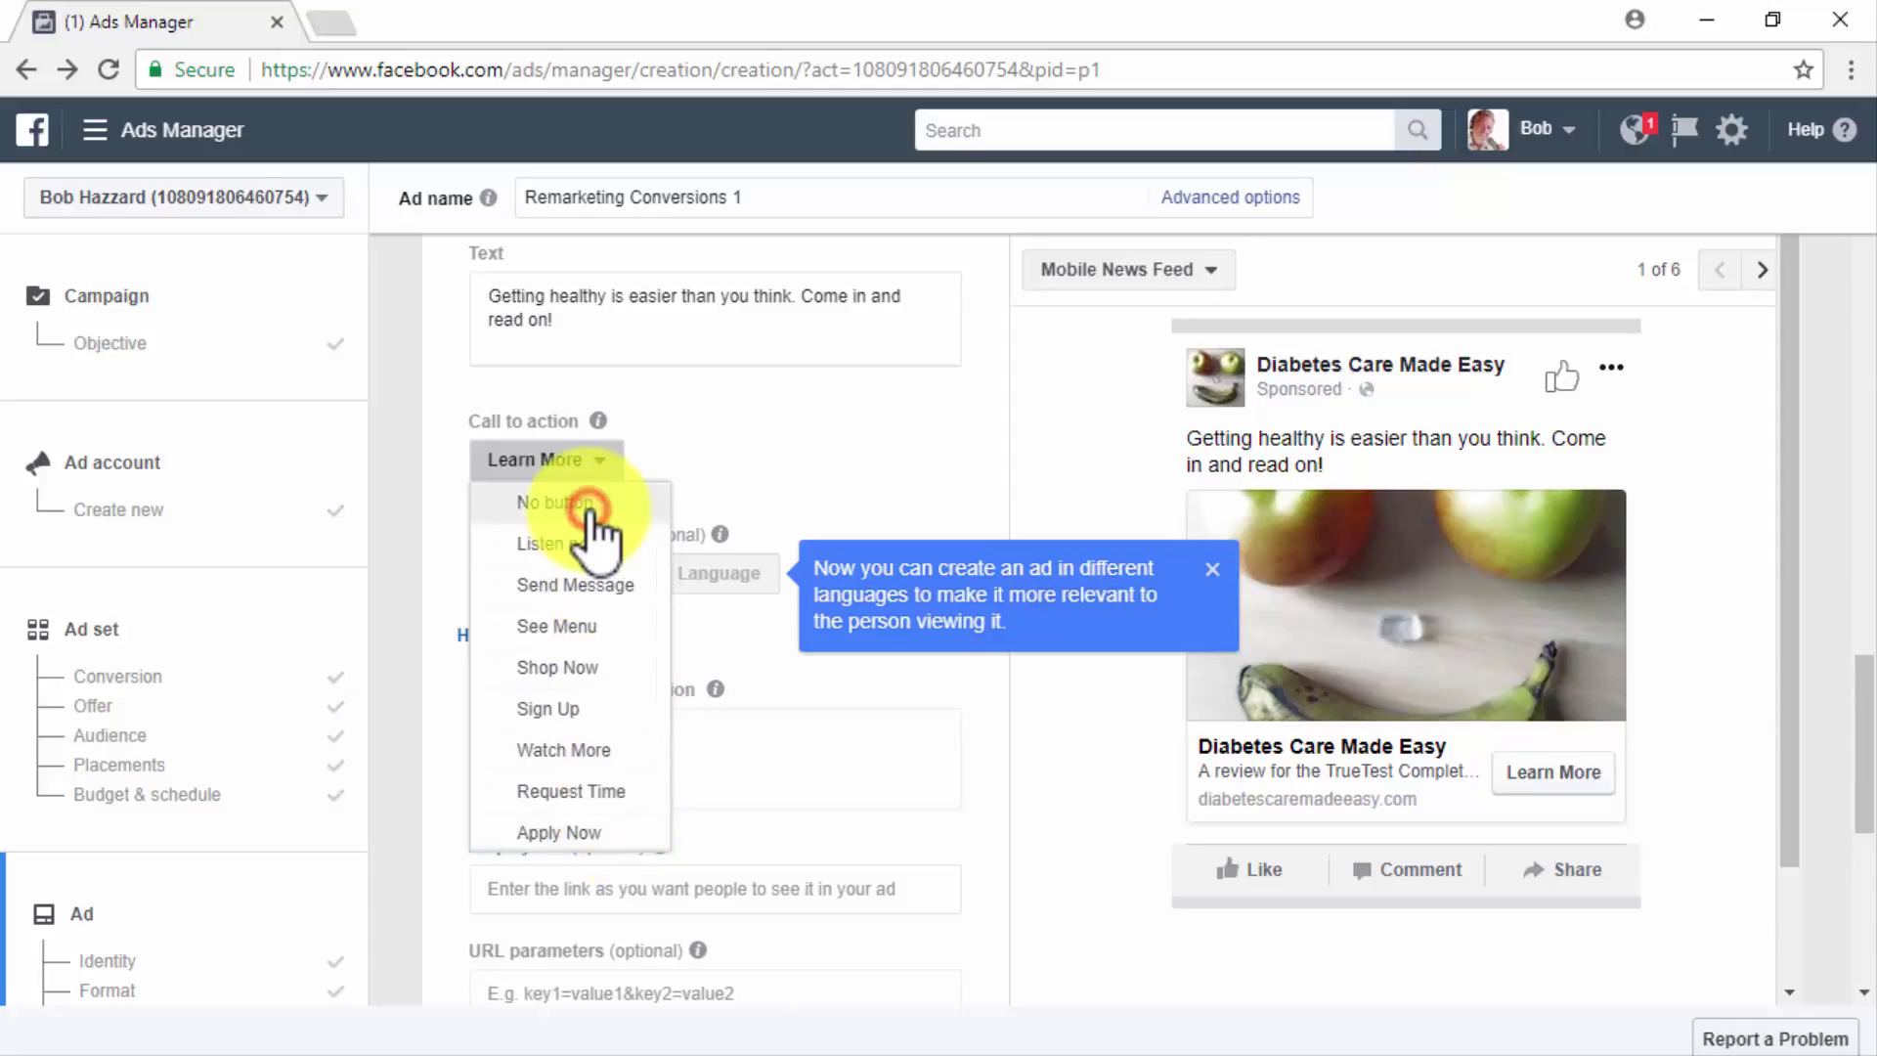
click(590, 503)
click(795, 853)
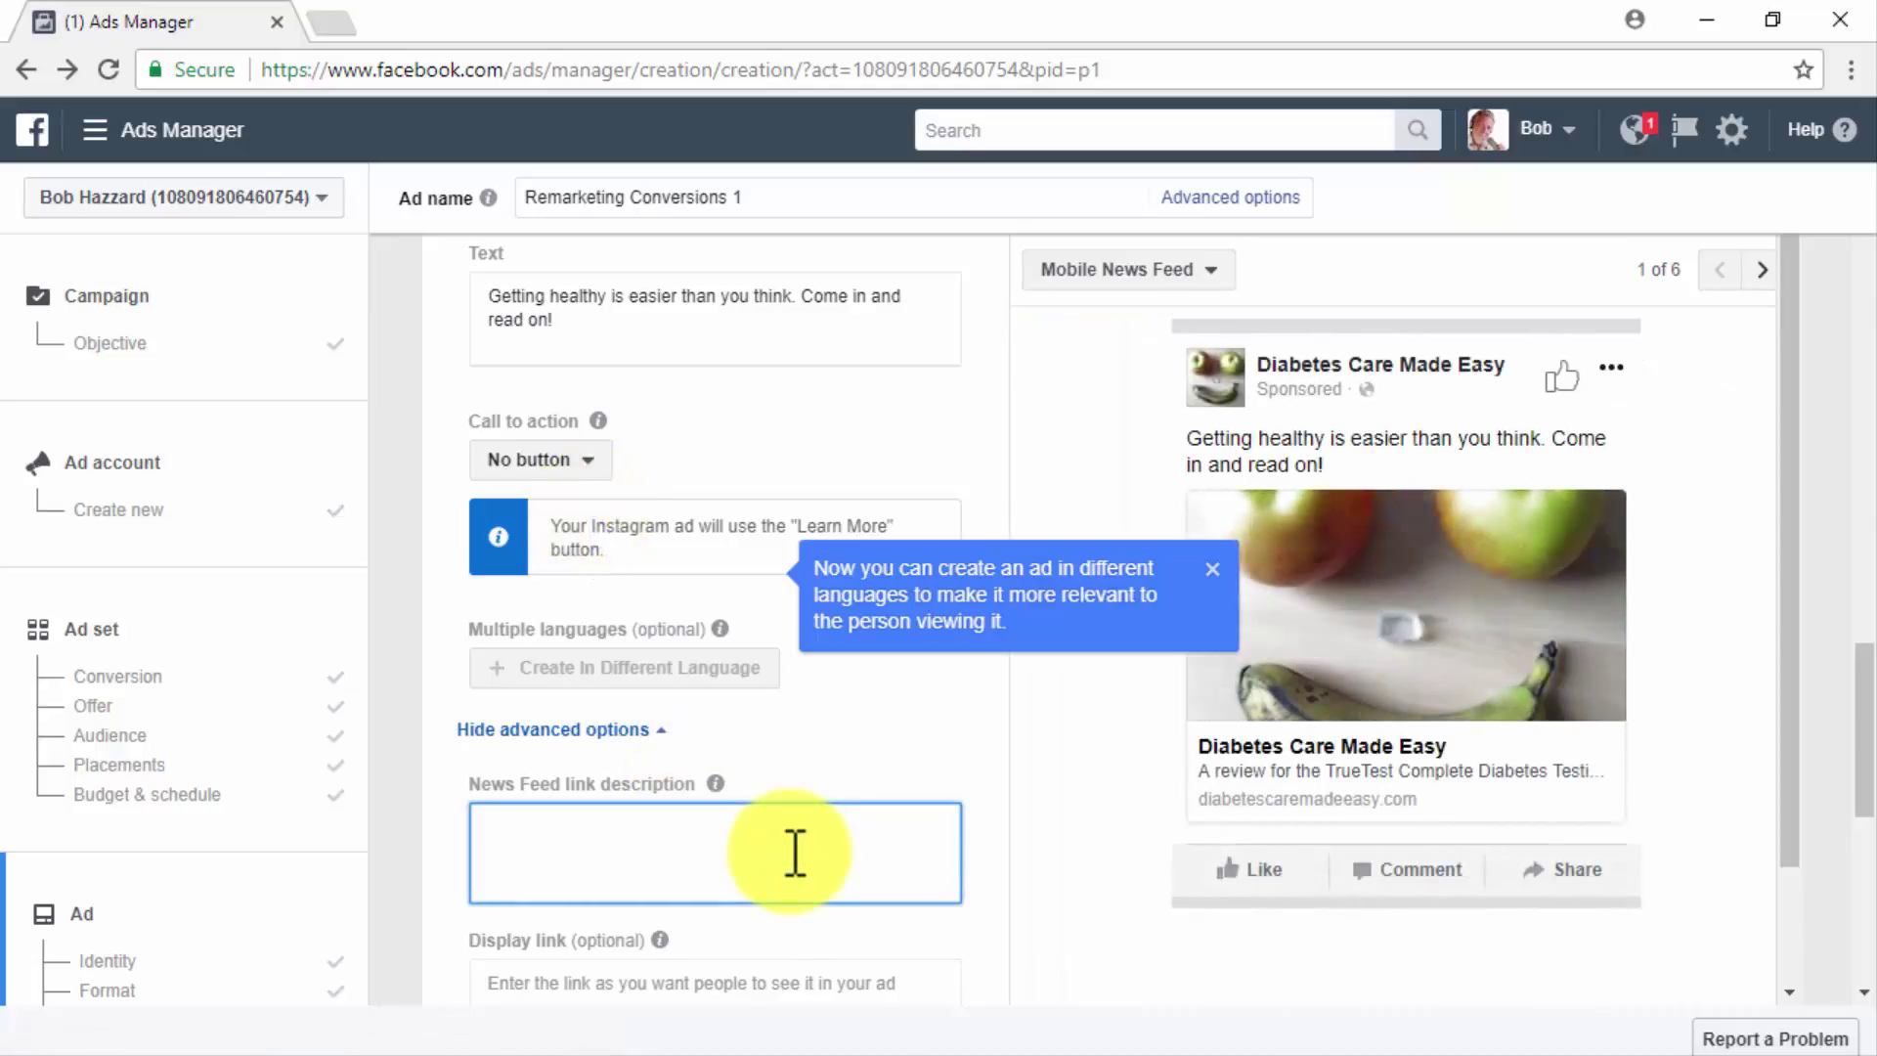
text(Diabetes Care, Made Easier)
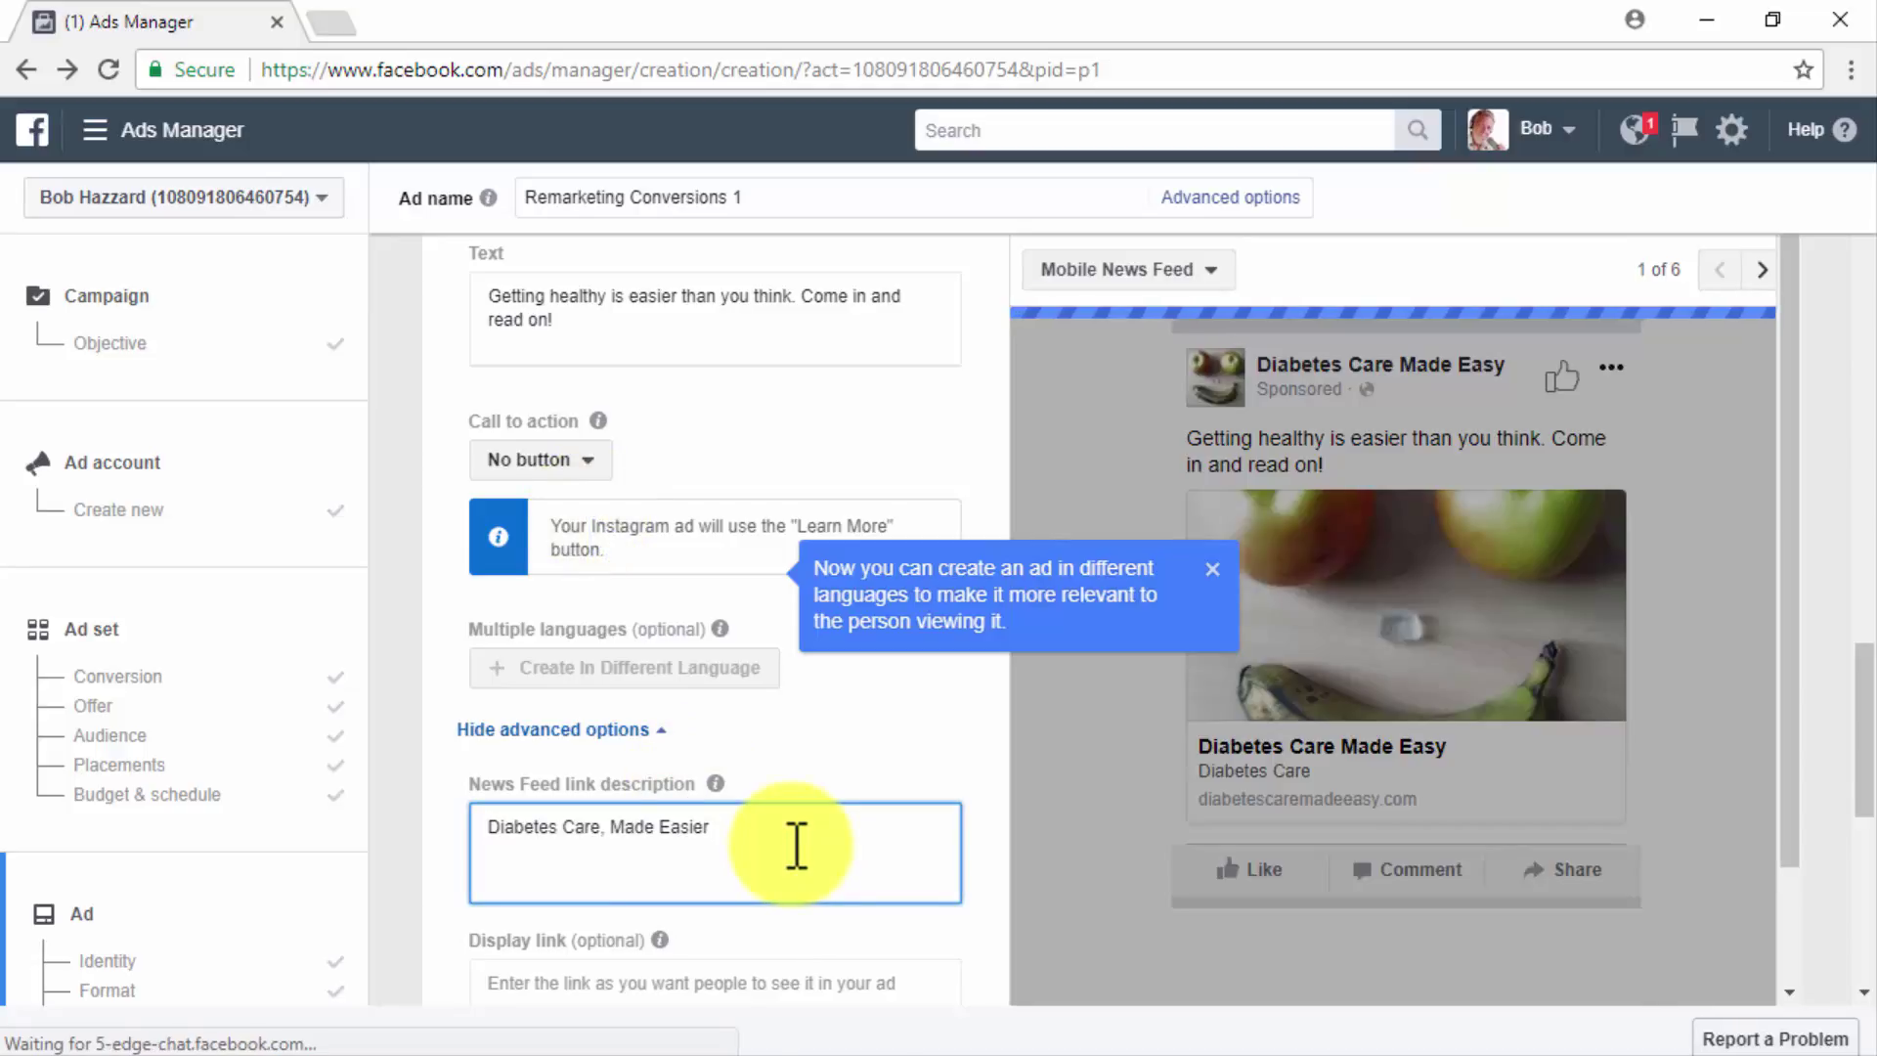
click(1222, 585)
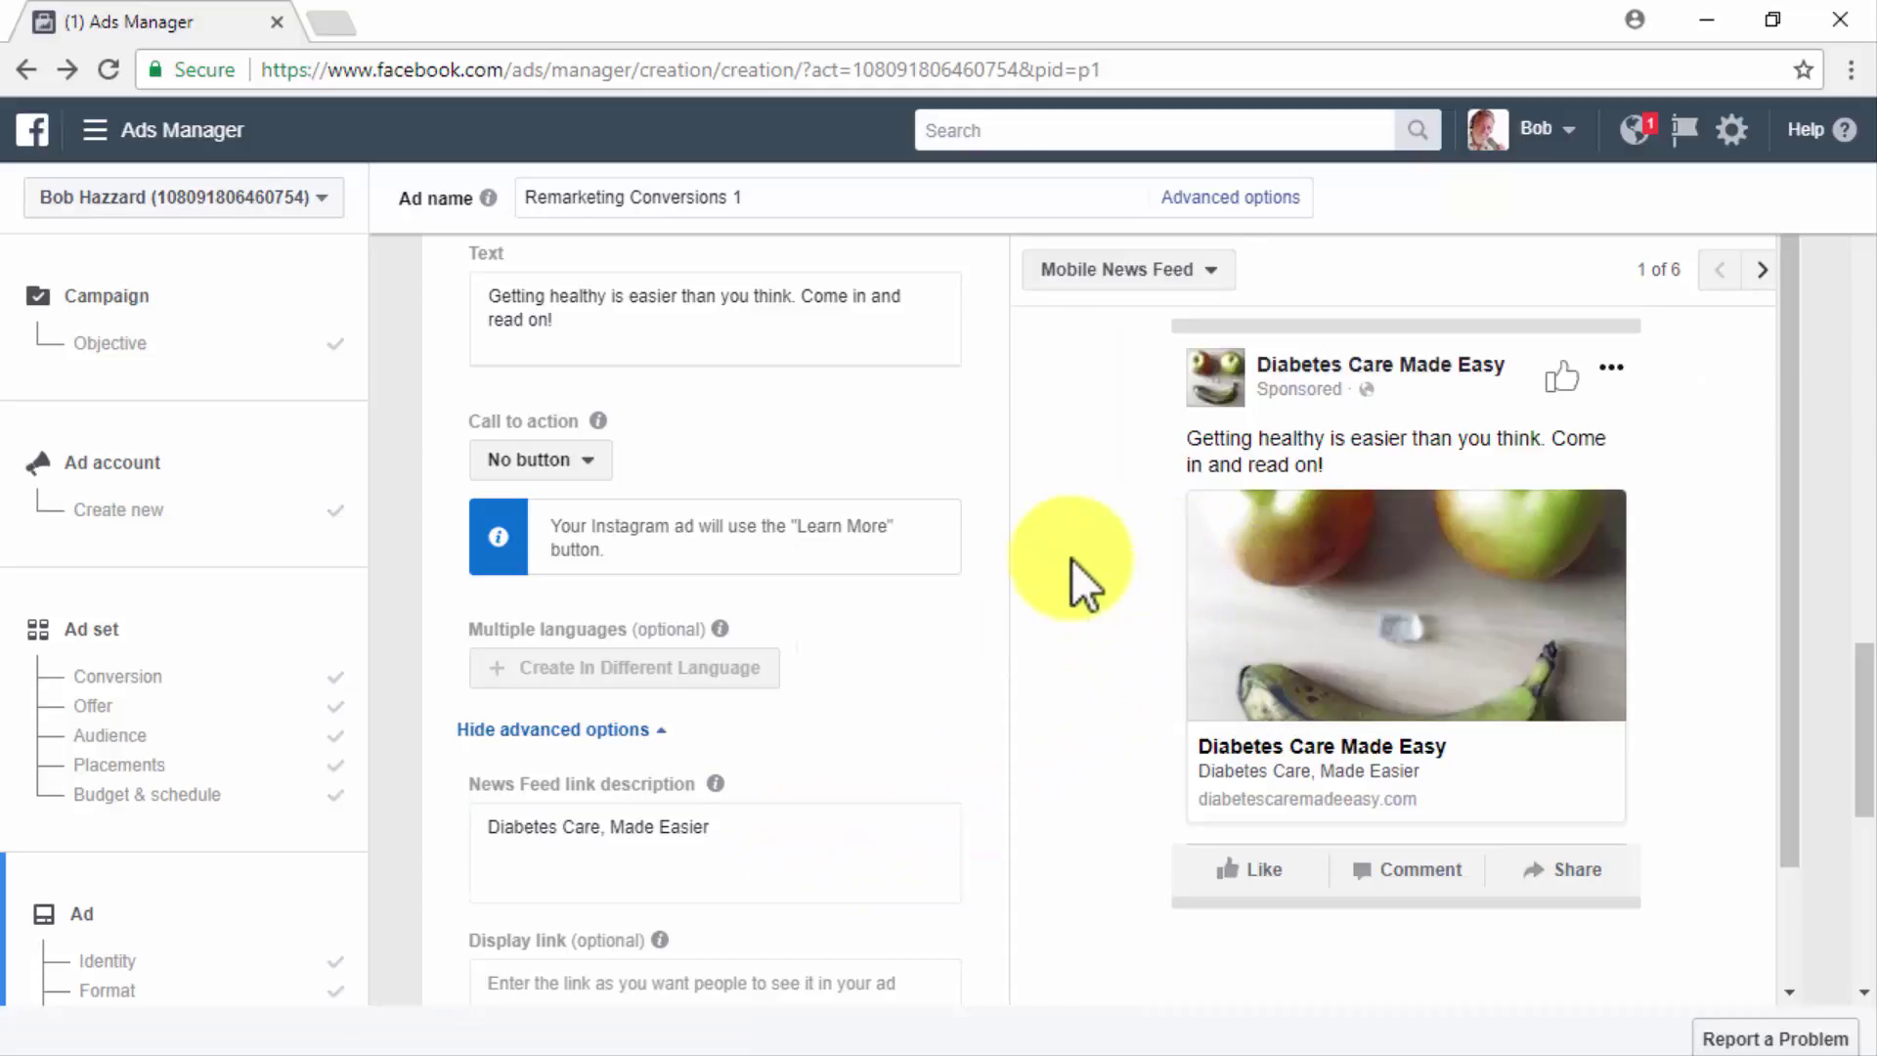
click(1195, 274)
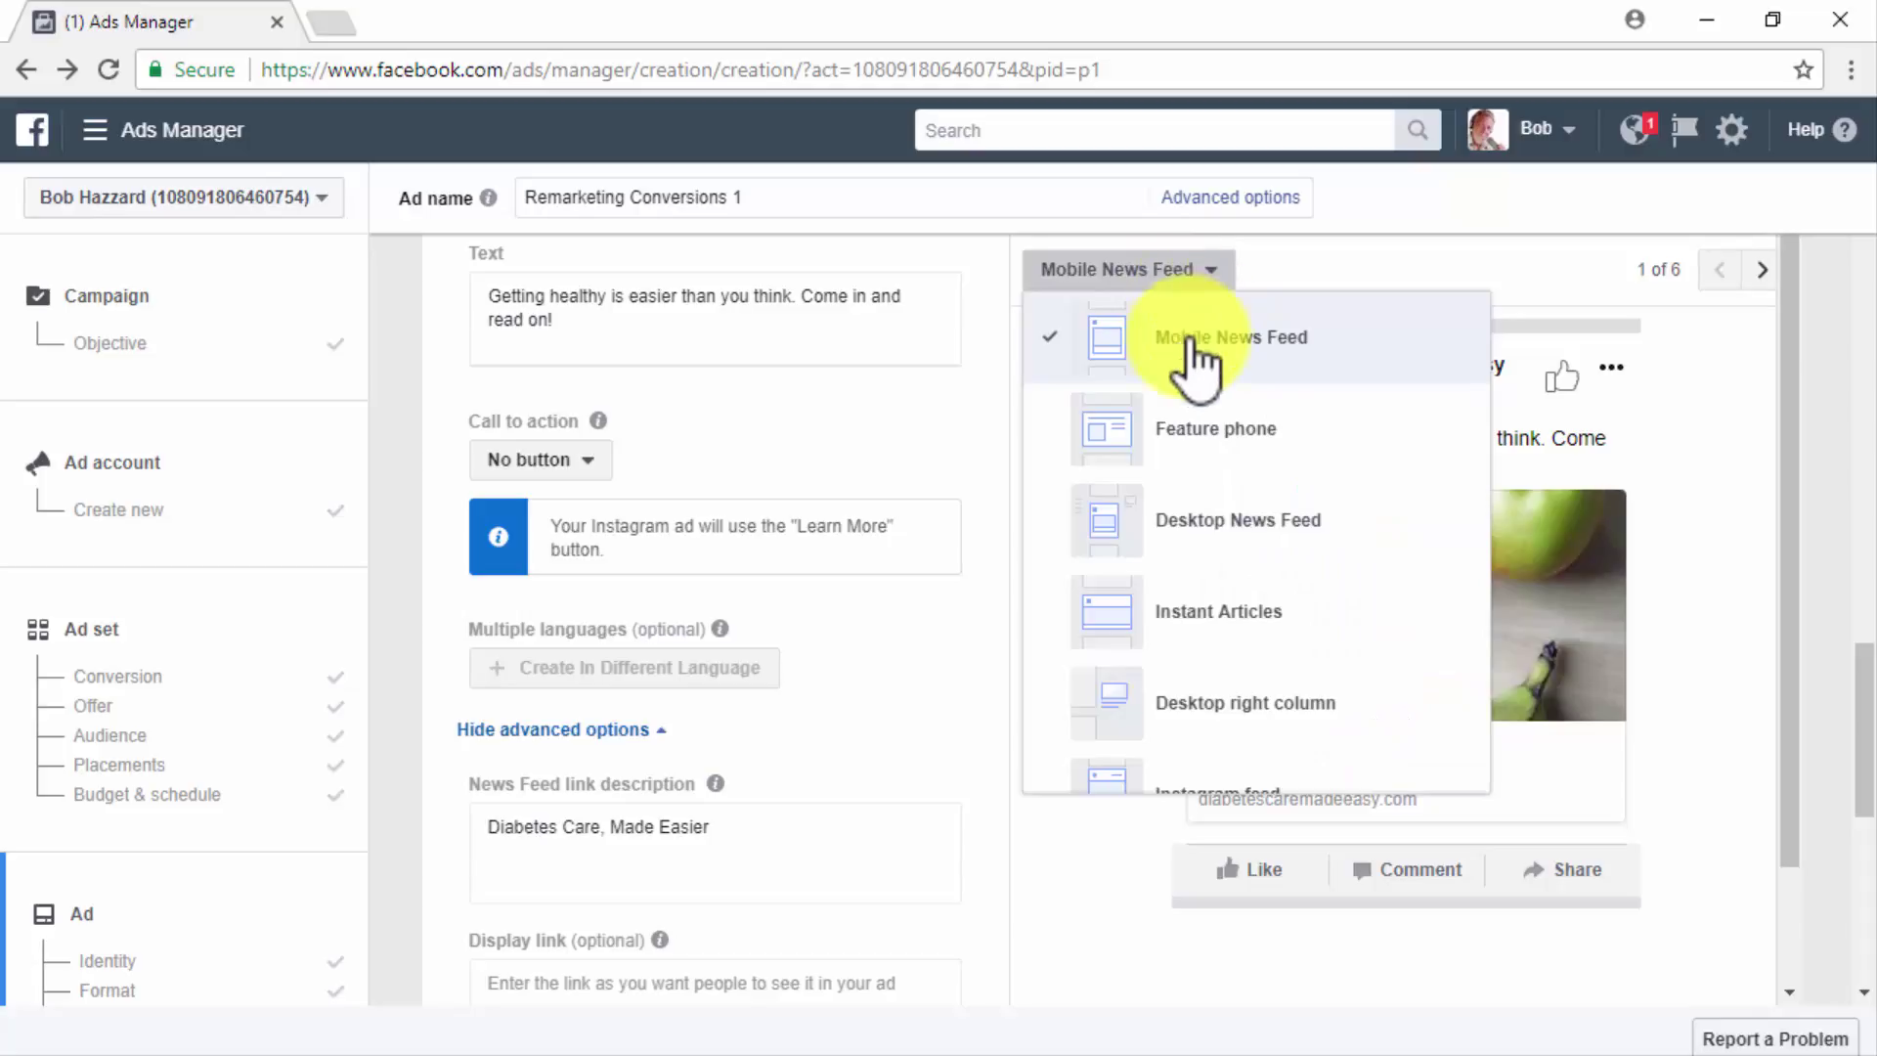
Step: Switch the ad preview to the Desktop News Feed placement
click(1153, 523)
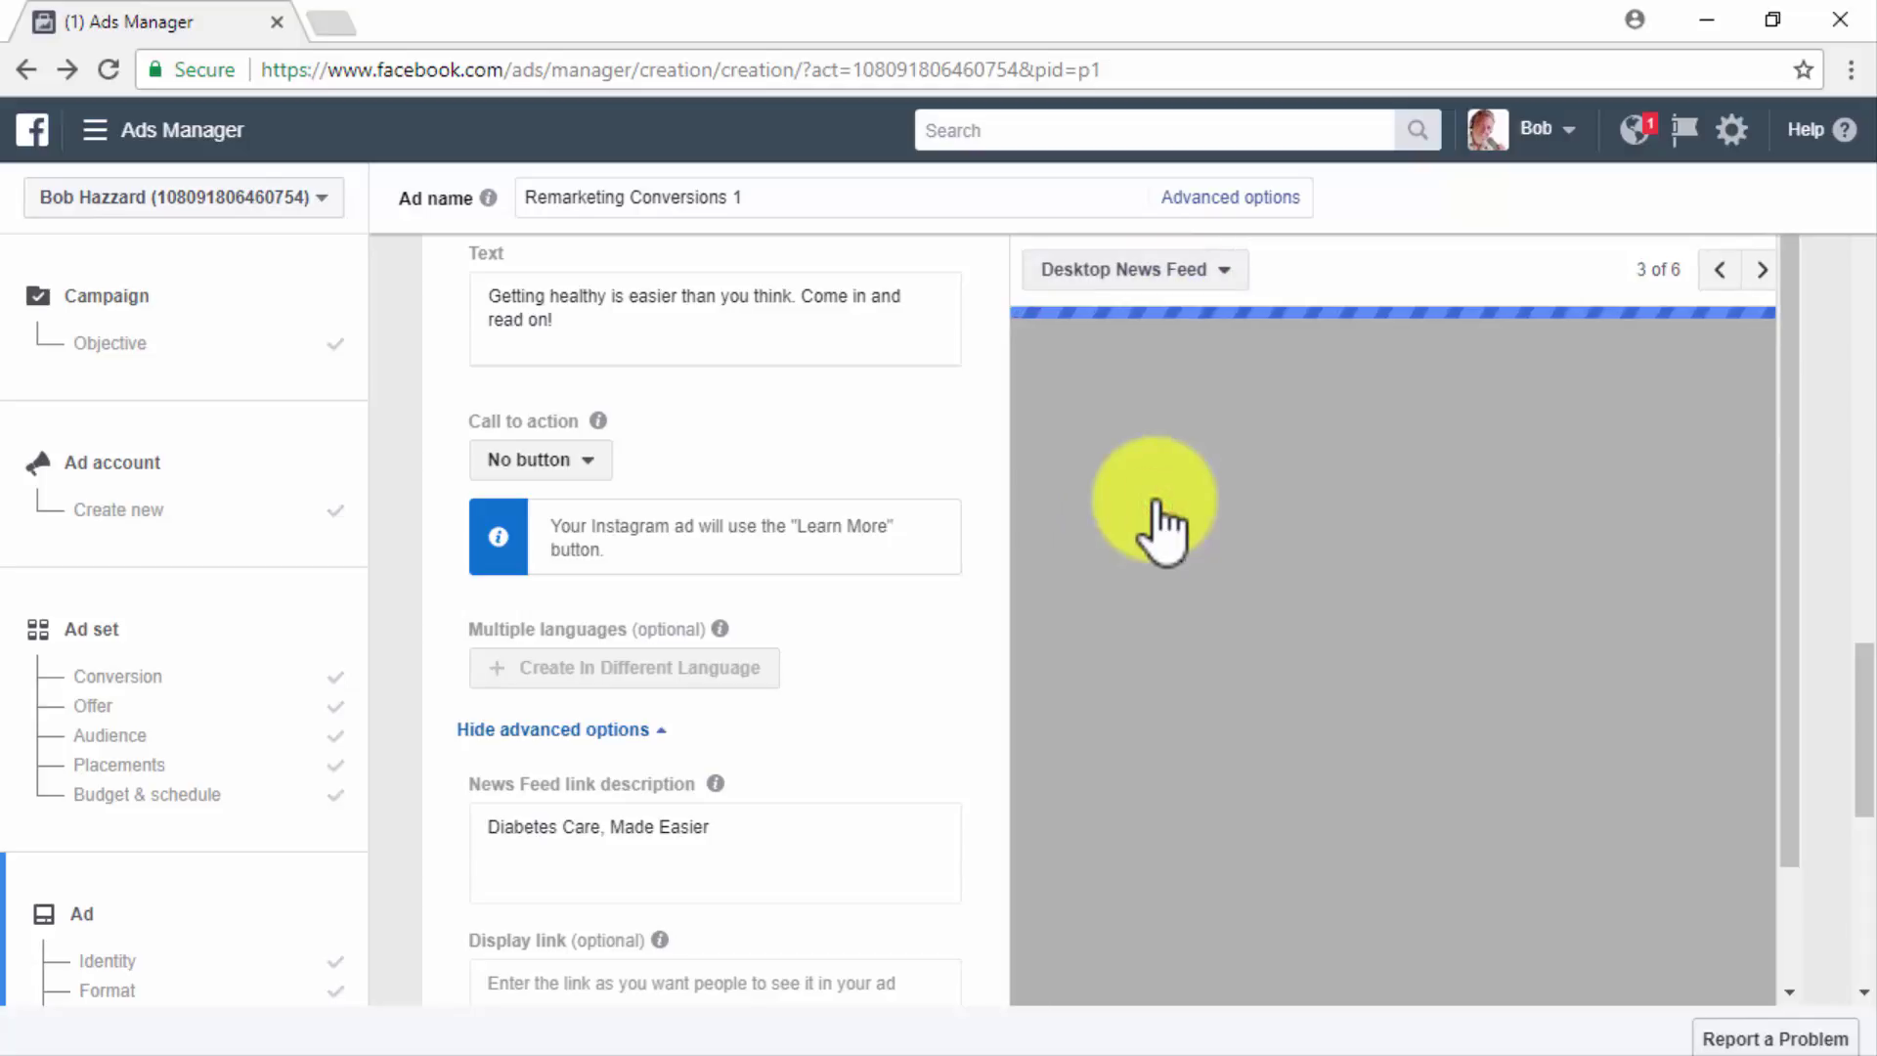
scroll(999, 613, down, 7)
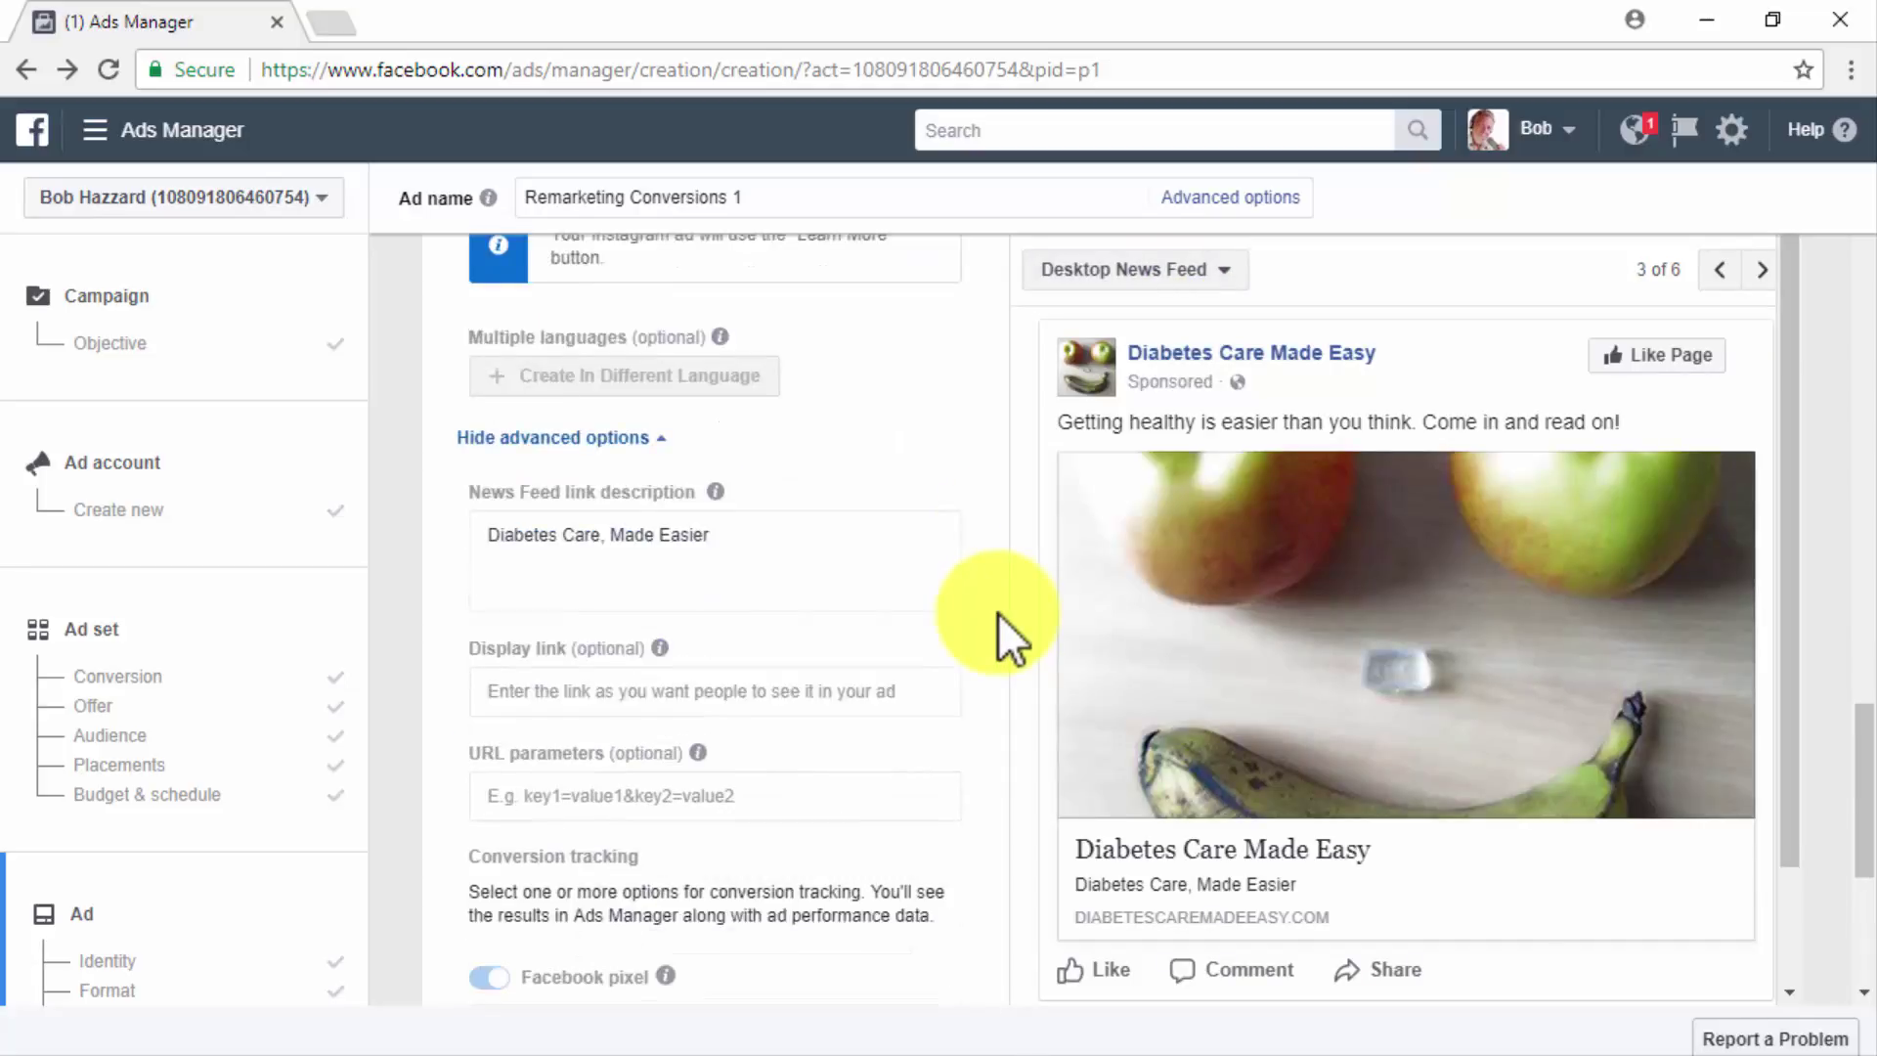
scroll(1042, 654, down, 1)
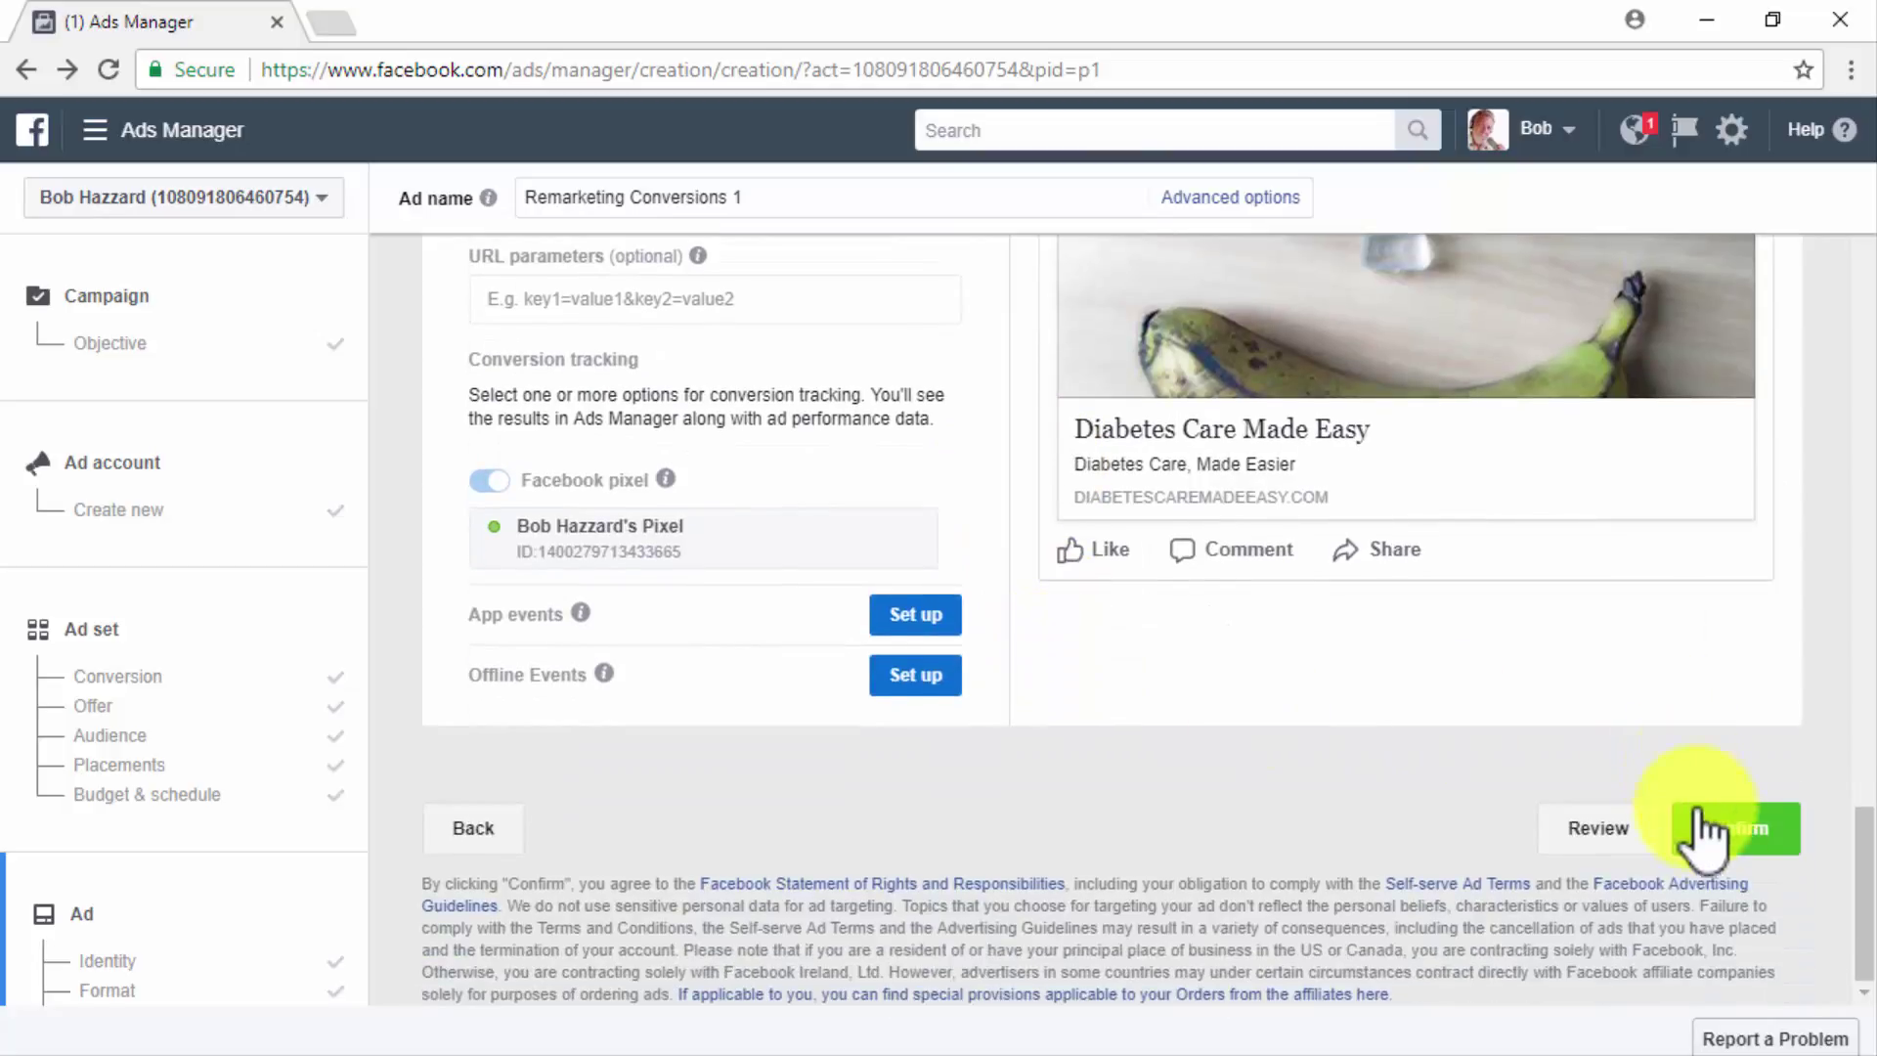